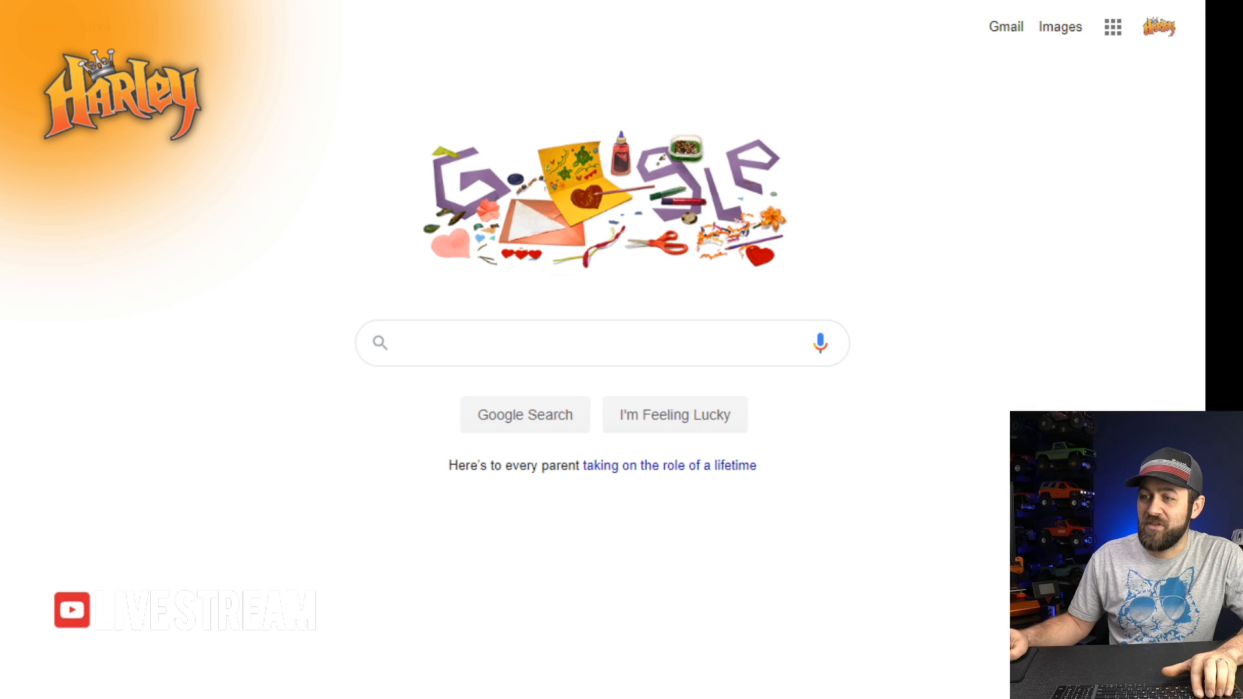
Search the web for "nato jerry can dimensions"
click(455, 328)
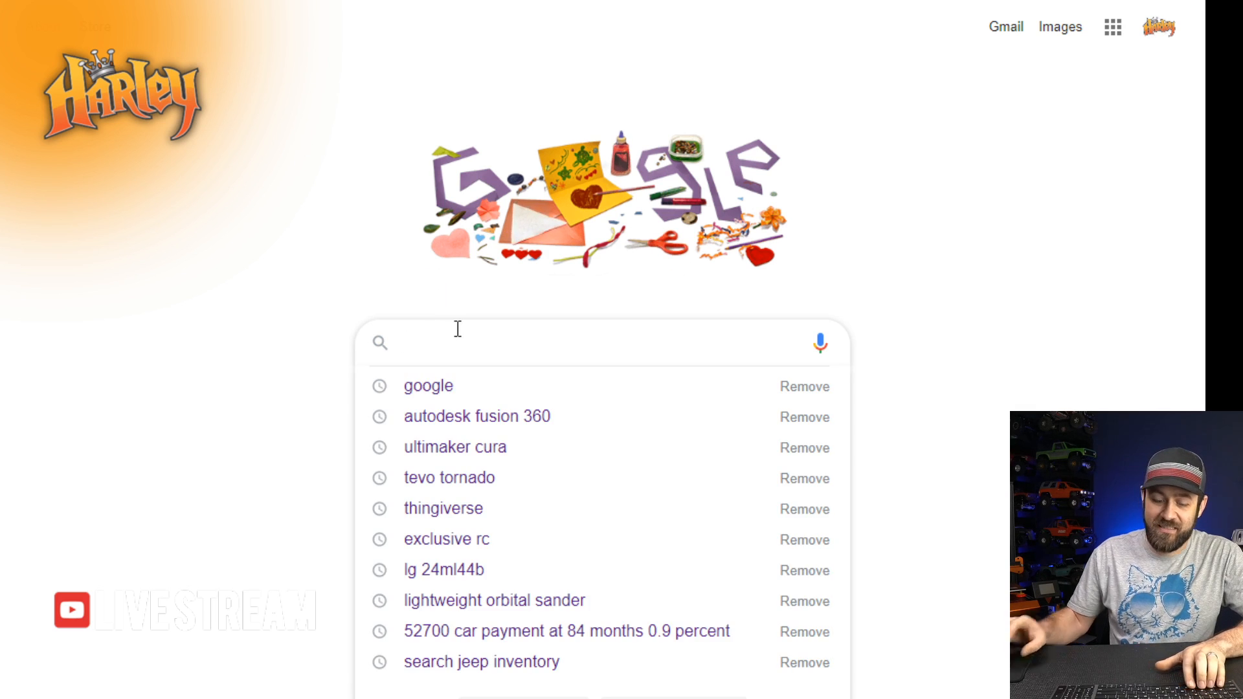
text(jerry can )
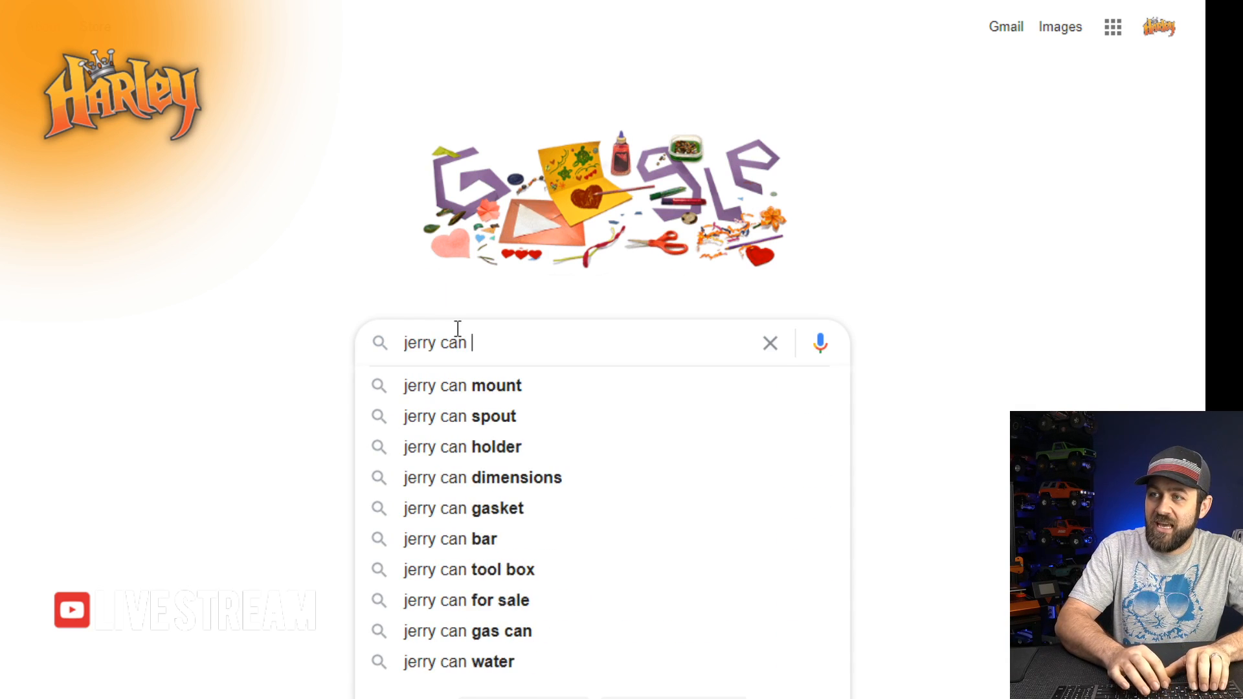
text(nato d)
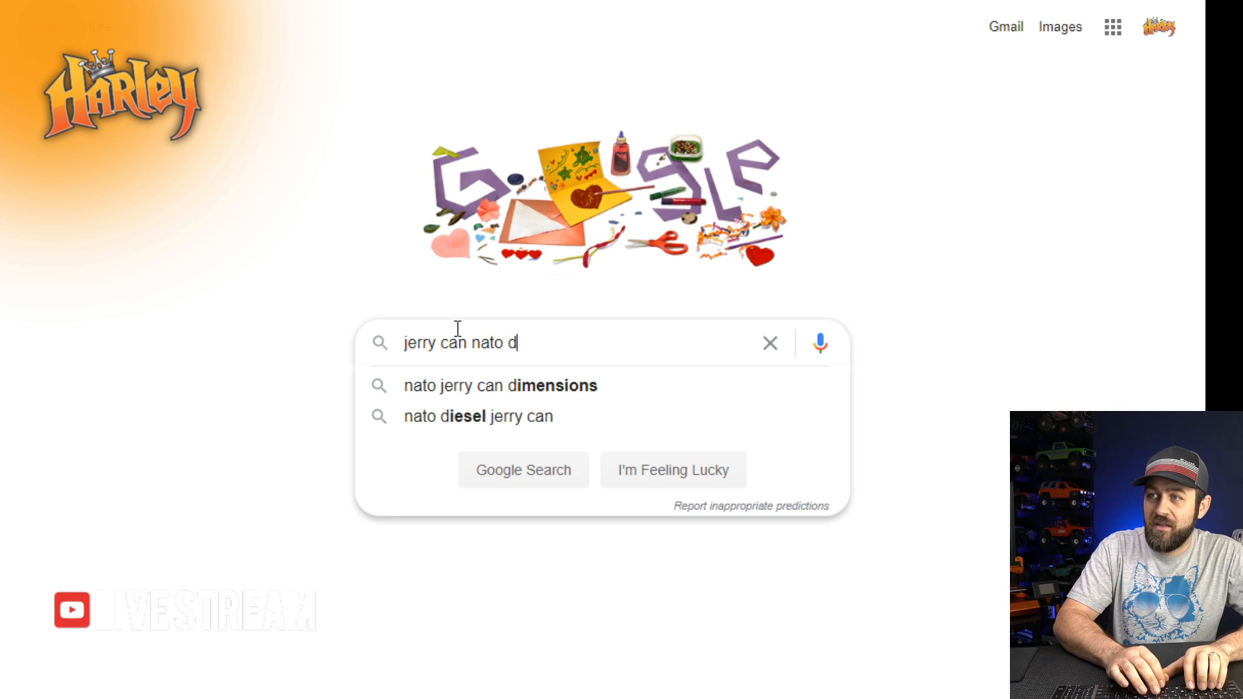
key(Down)
key(Return)
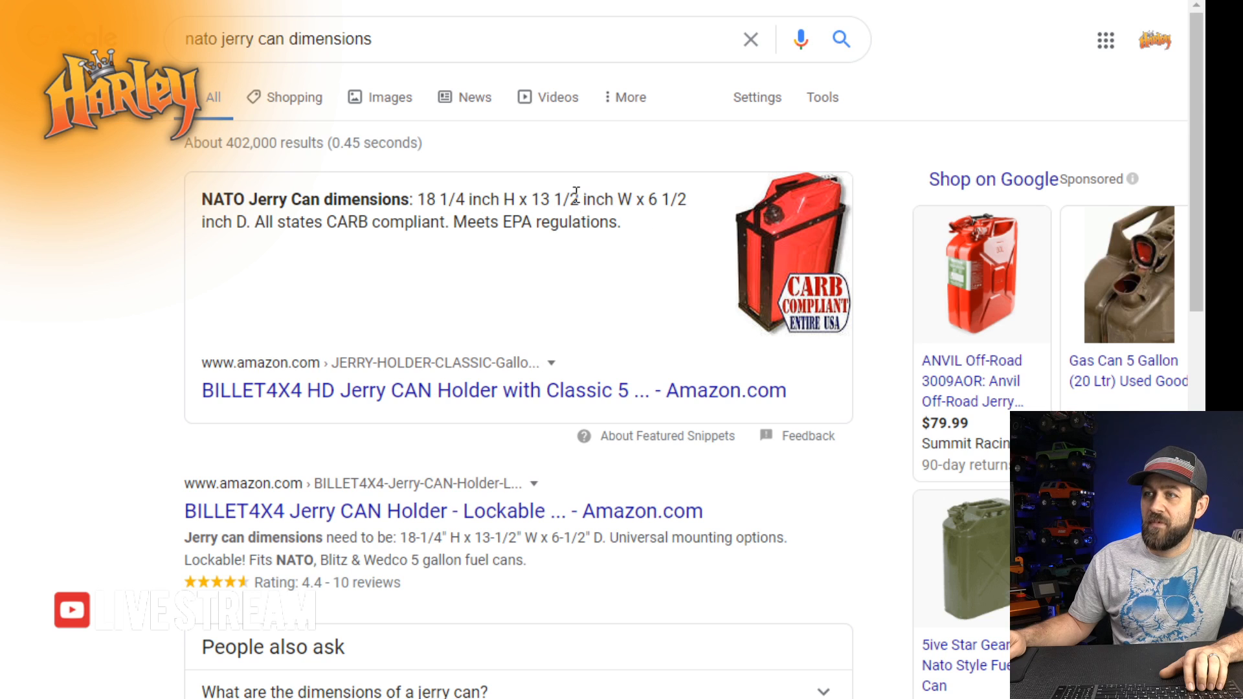
Find the dimensioned 20 L fuel can line drawing among the image results and open its Survival Monkey source page
scroll(650, 271, down, 3)
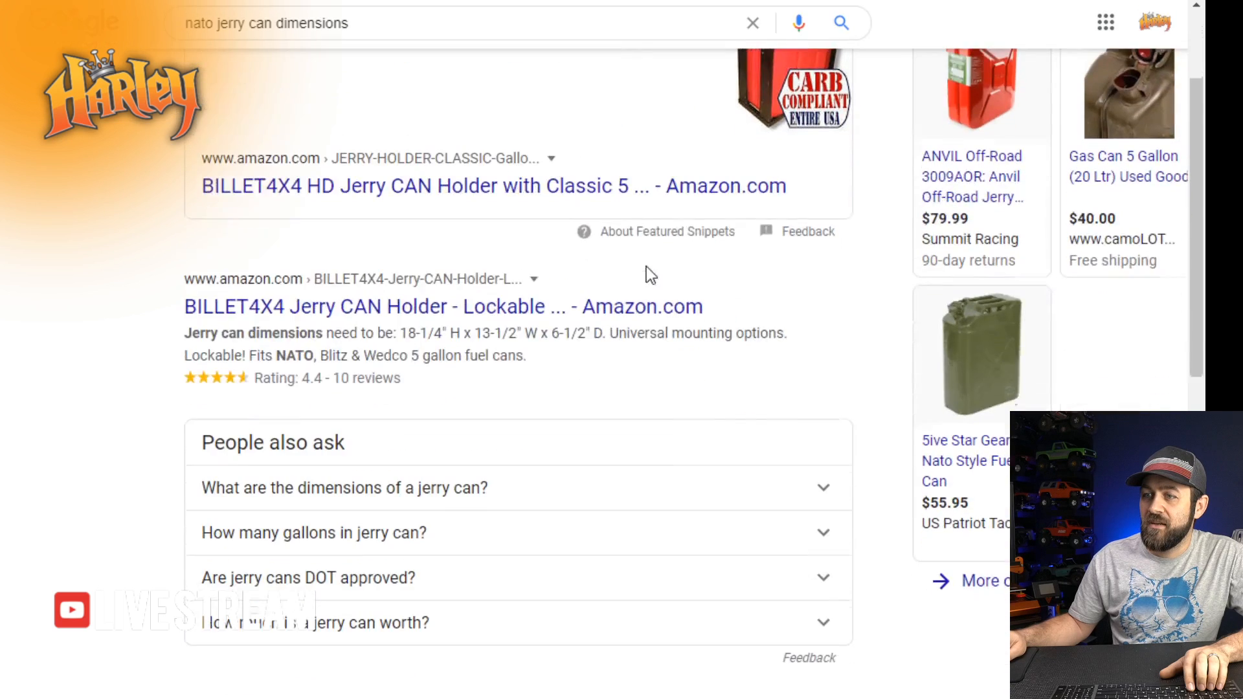
scroll(649, 276, down, 5)
scroll(649, 277, down, 2)
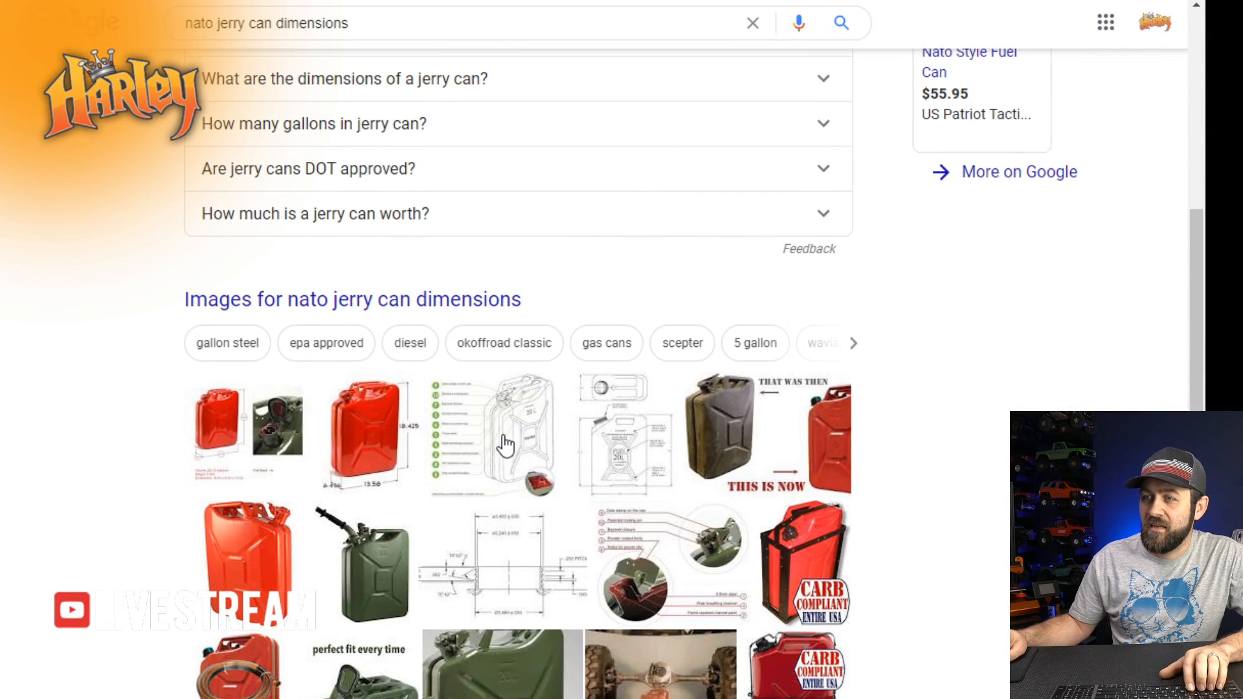
click(603, 429)
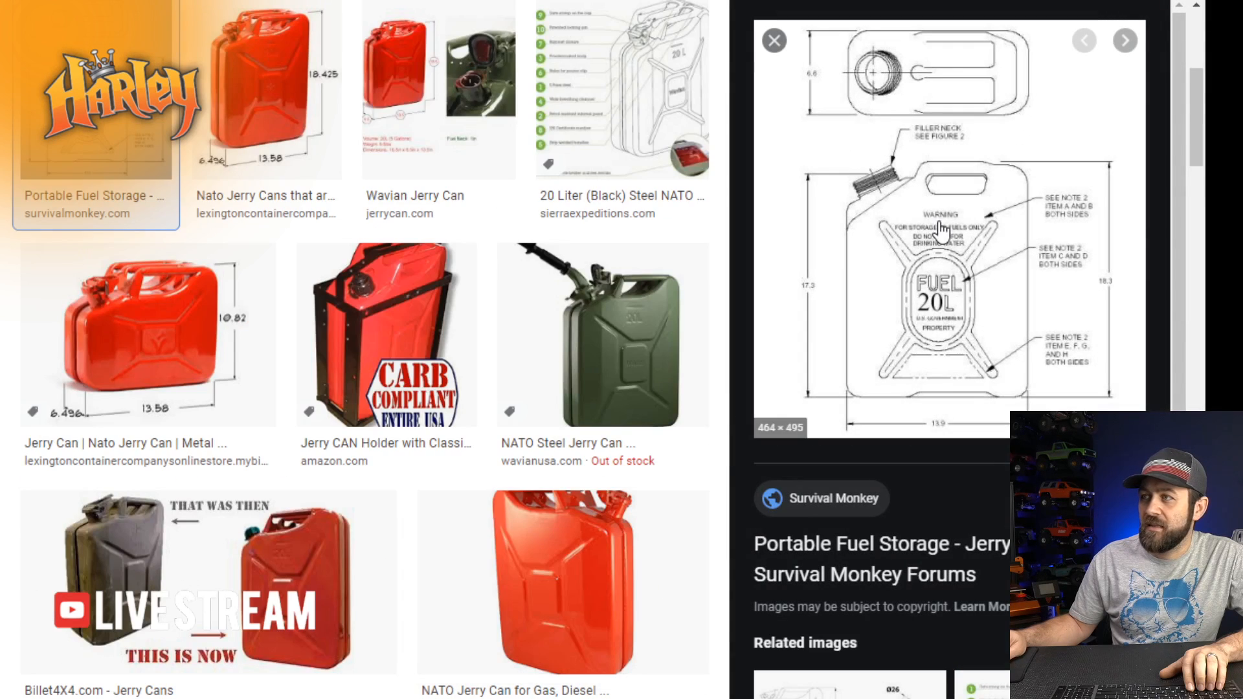
click(879, 547)
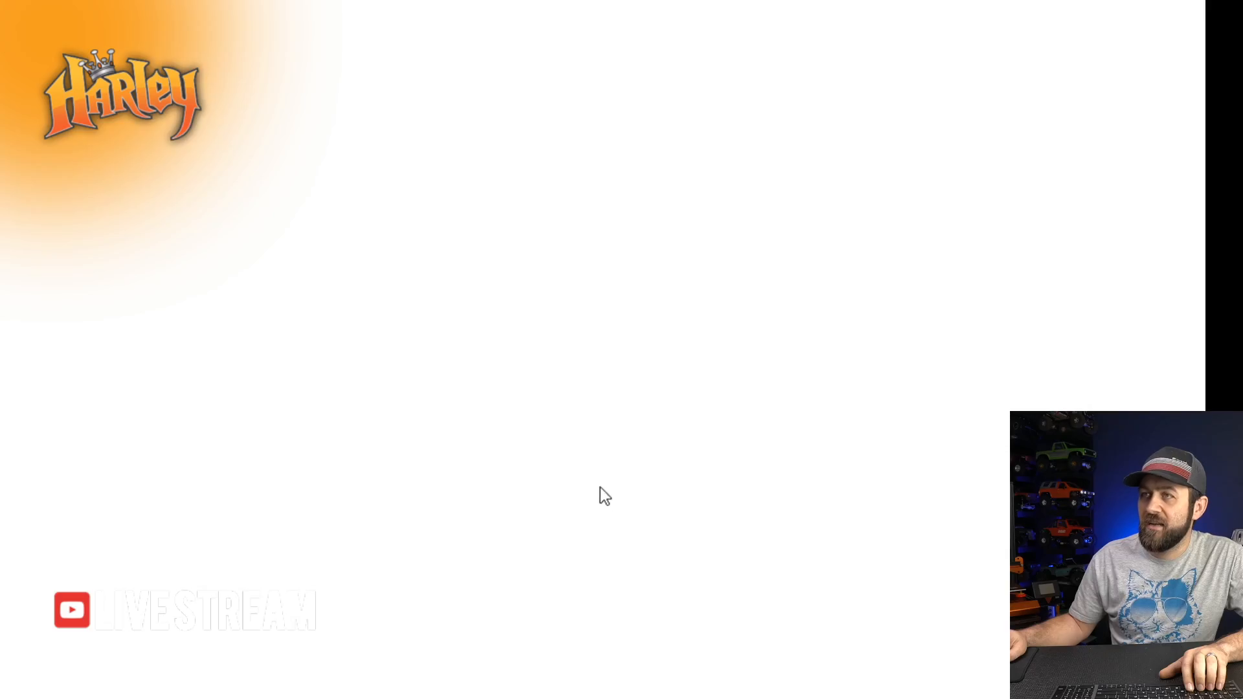
Locate Figure 1, the USGI MFC drawing with dimensions, in the article and enlarge it for reference
scroll(637, 488, down, 15)
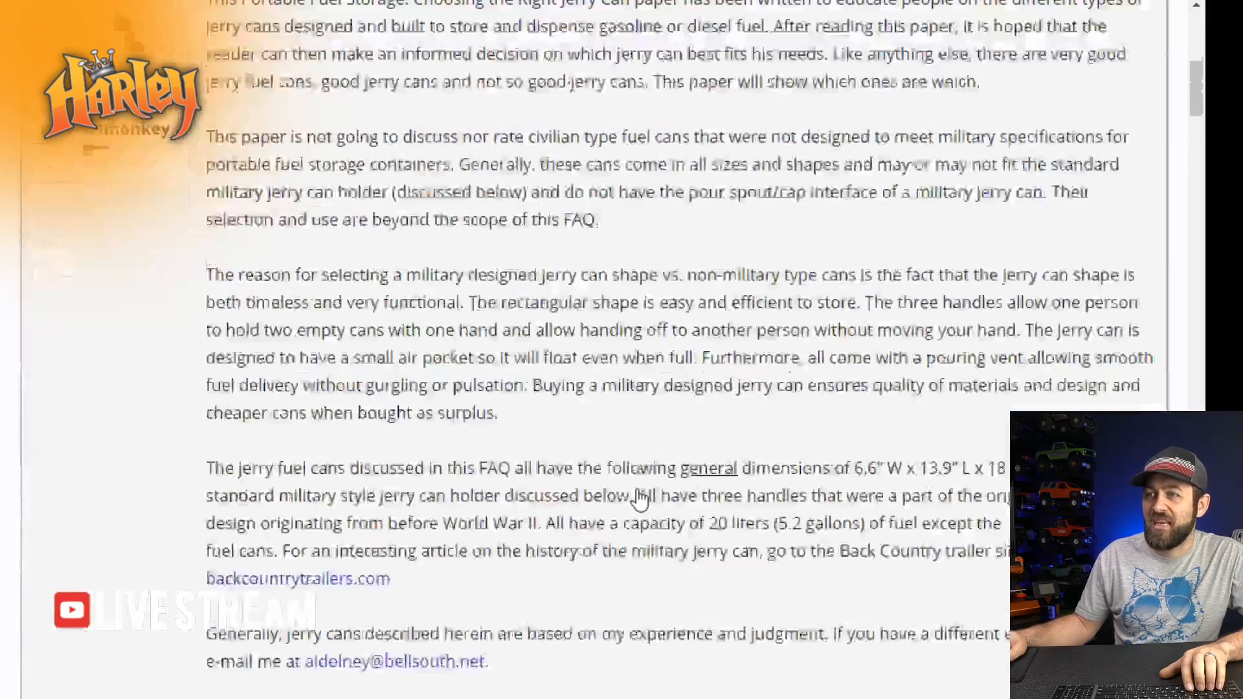
scroll(640, 500, down, 15)
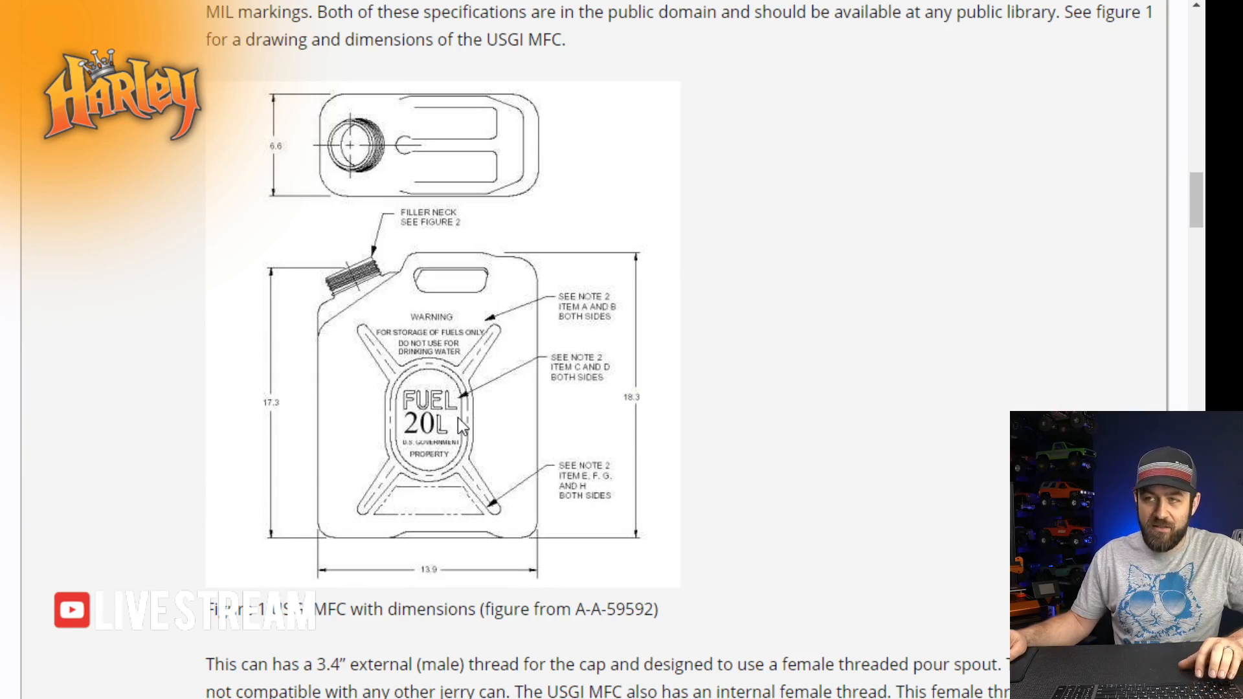
scroll(324, 388, up, 3)
ctrl+scroll(363, 428, up, 1)
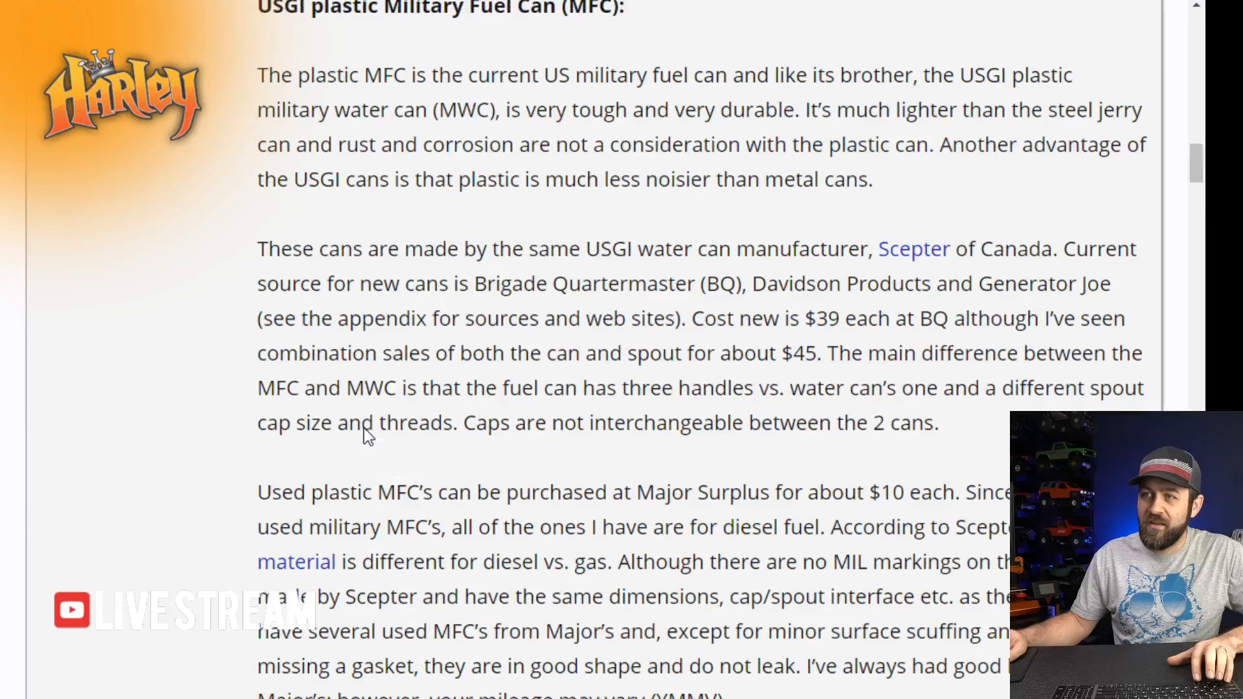
scroll(465, 464, down, 9)
scroll(465, 464, down, 3)
scroll(523, 350, up, 1)
ctrl+scroll(520, 356, up, 1)
scroll(520, 359, down, 6)
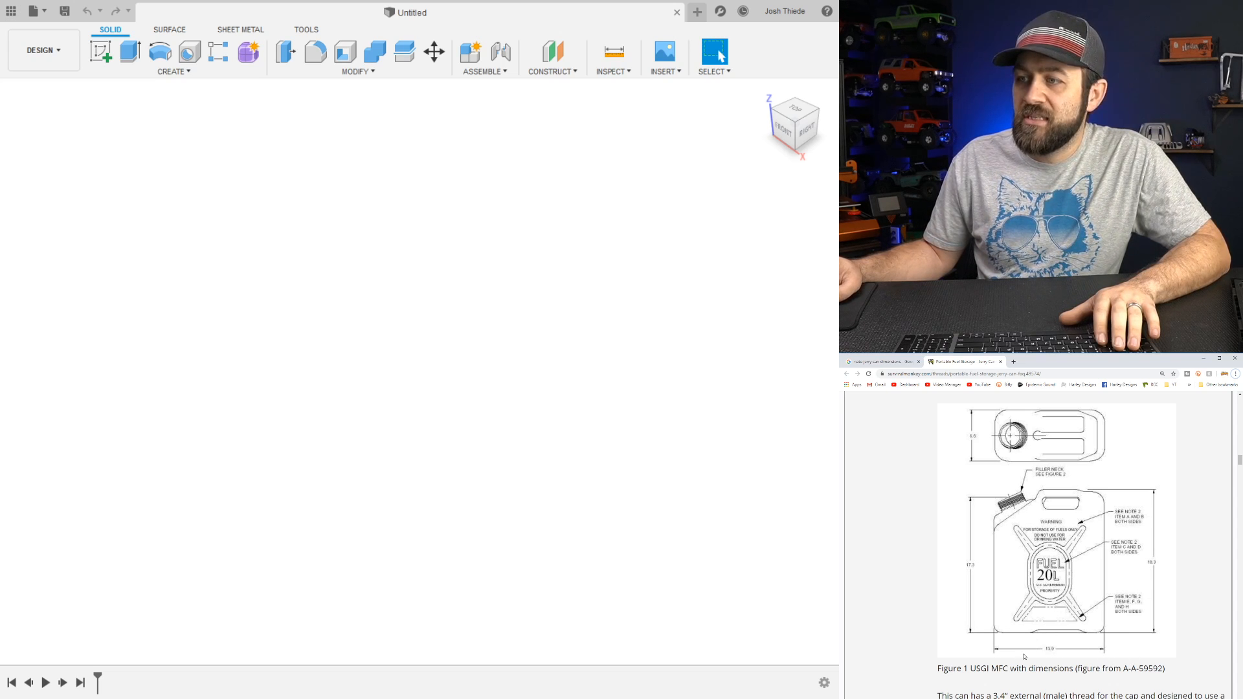
In Fusion 360, start a sketch on the vertical YZ plane and draw a rectangle about 40 mm high, standing on the horizontal axis
key(alt+Tab)
click(101, 52)
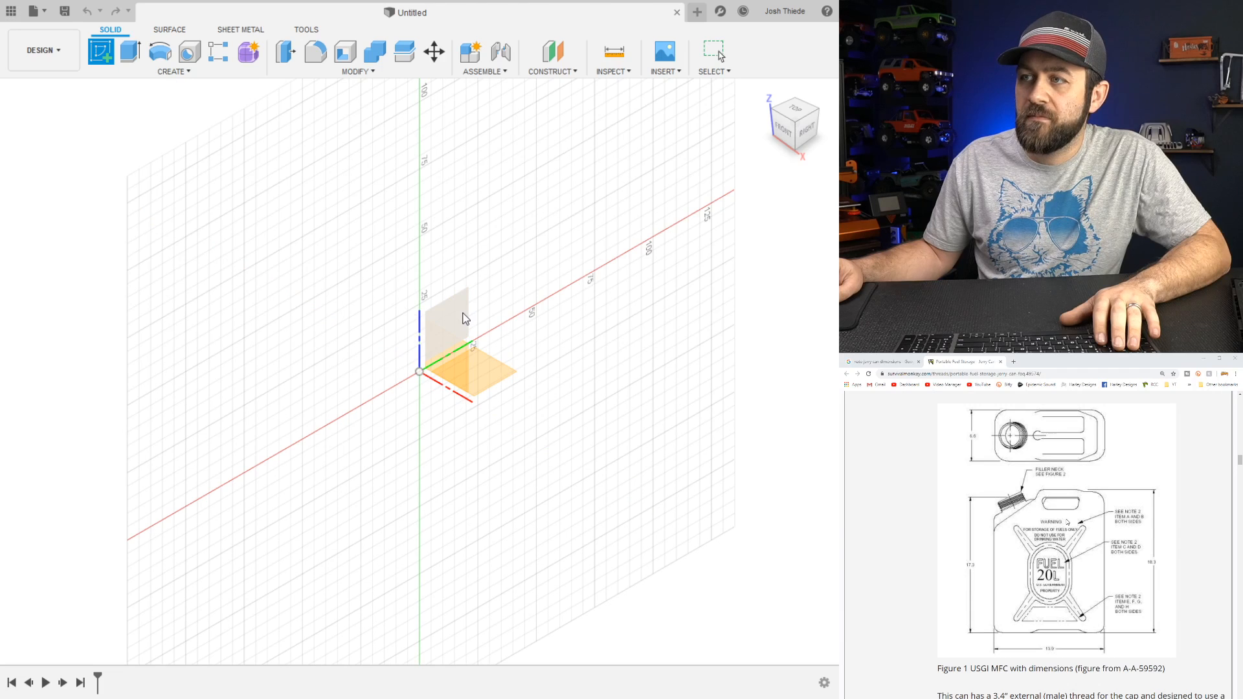
click(464, 319)
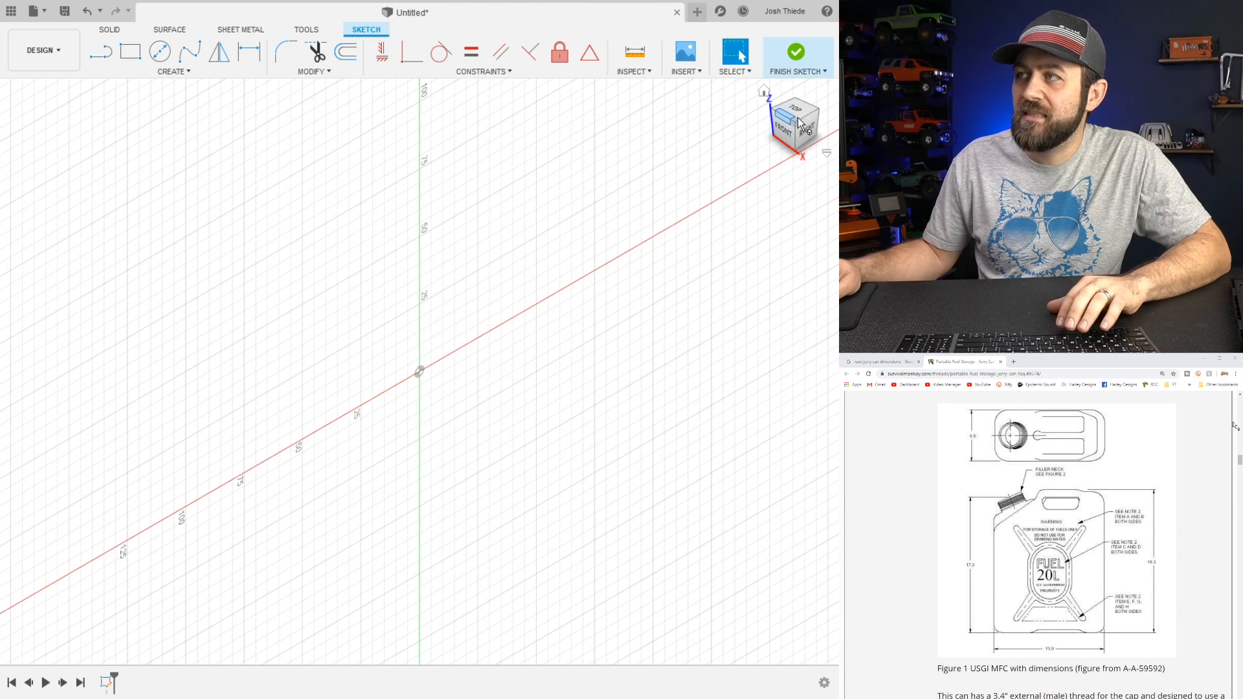
click(131, 57)
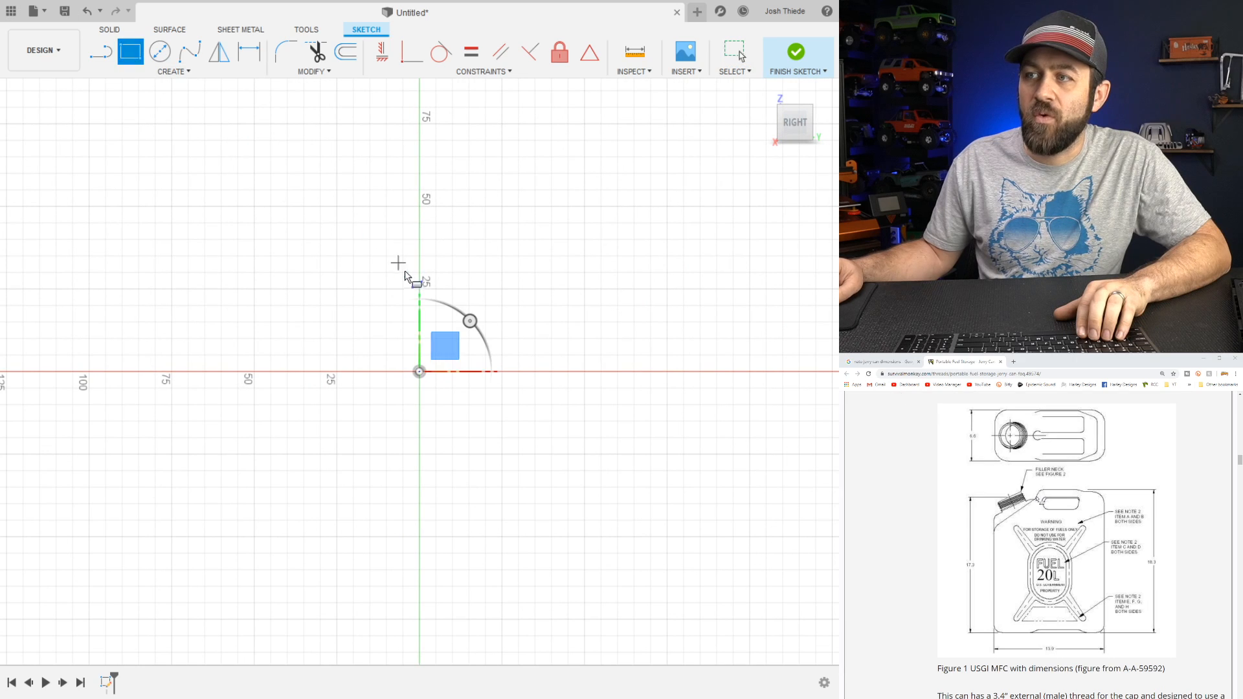
click(354, 240)
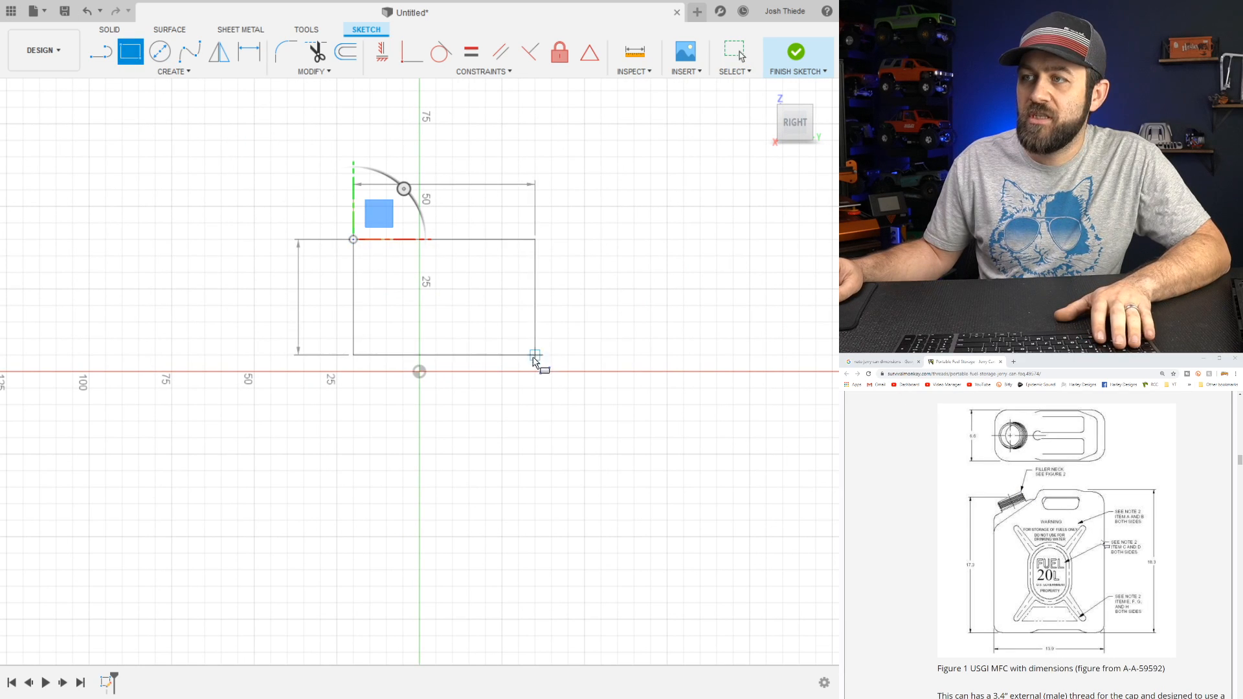
click(477, 371)
key(Escape)
Constrain the midpoint of the rectangle's bottom edge to the sketch origin
click(416, 372)
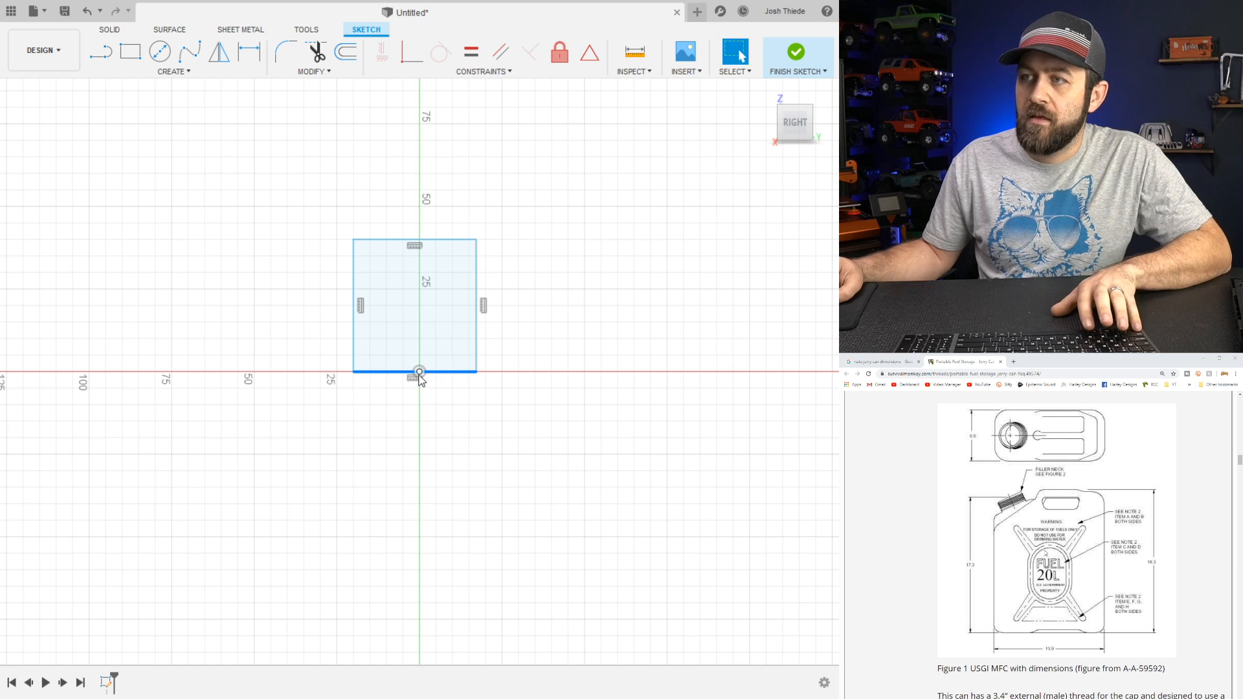
click(589, 52)
click(420, 371)
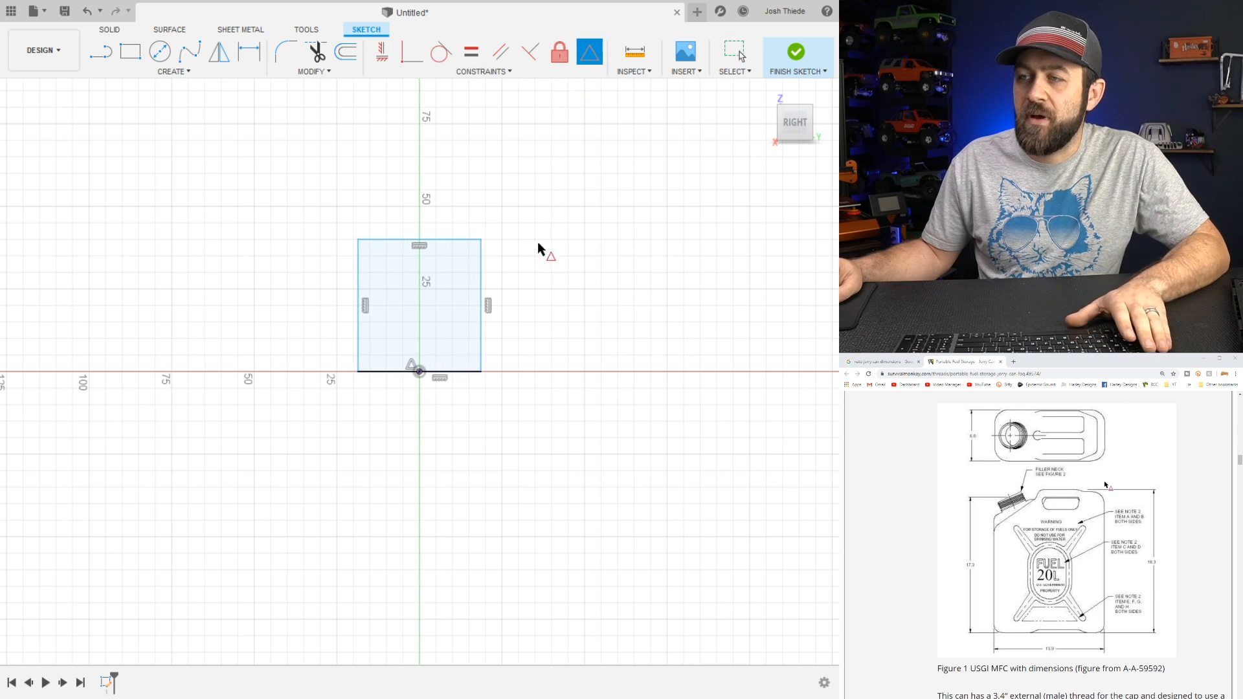
key(Escape)
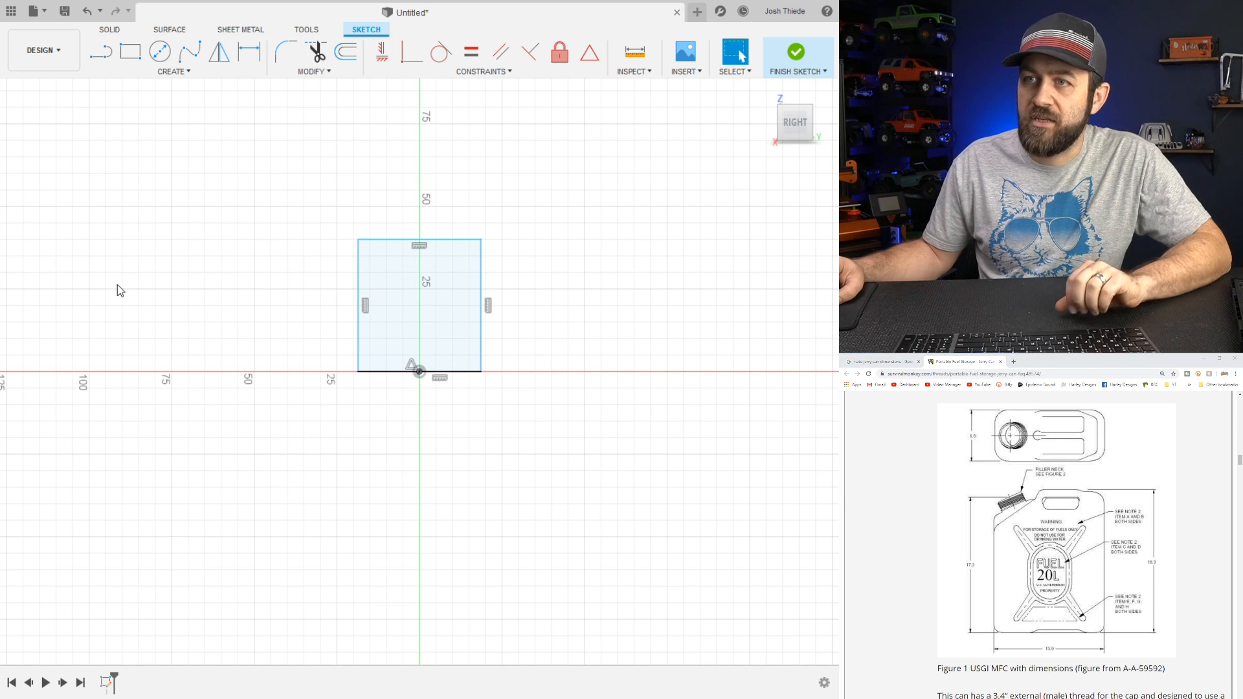
Dimension the rectangle's bottom edge and set its width to 39.229 mm
key(d)
click(440, 372)
click(420, 430)
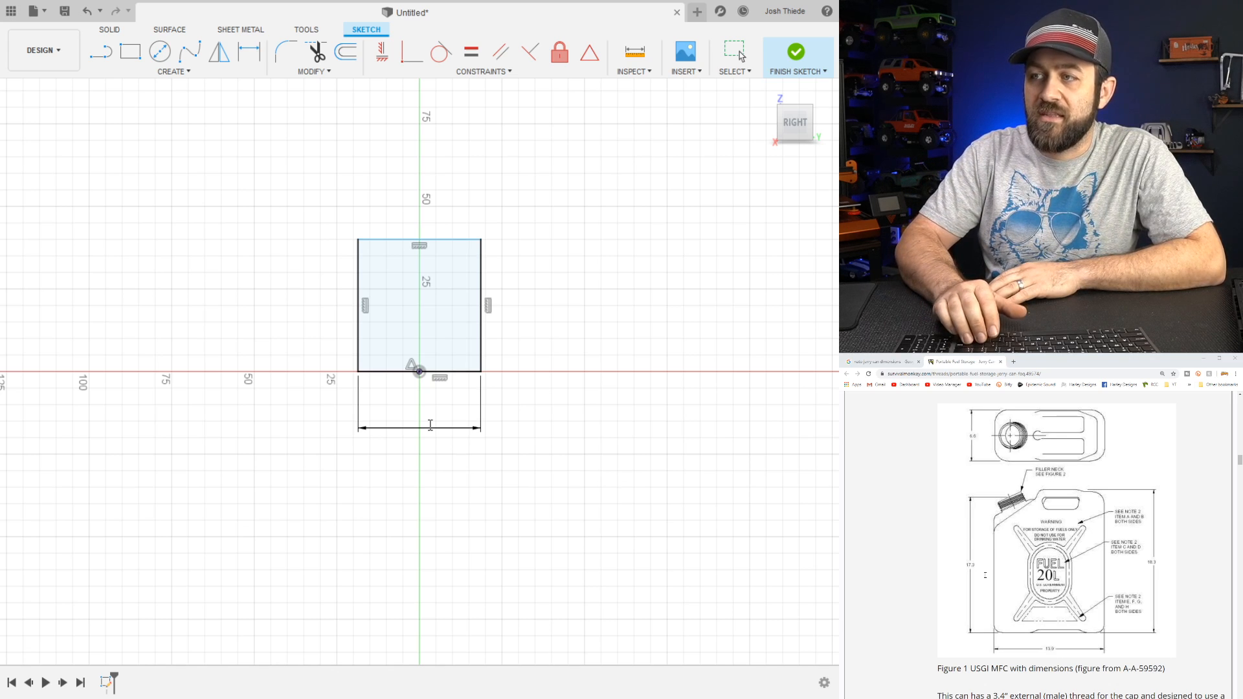
key(Return)
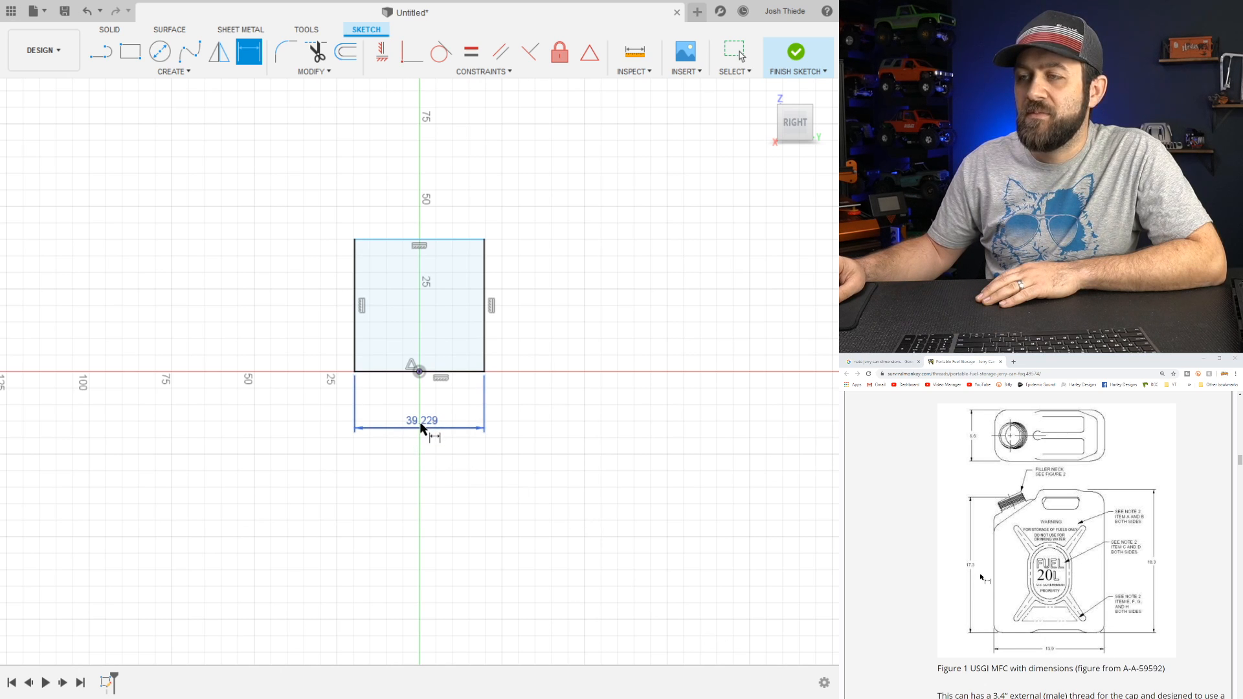
key(Escape)
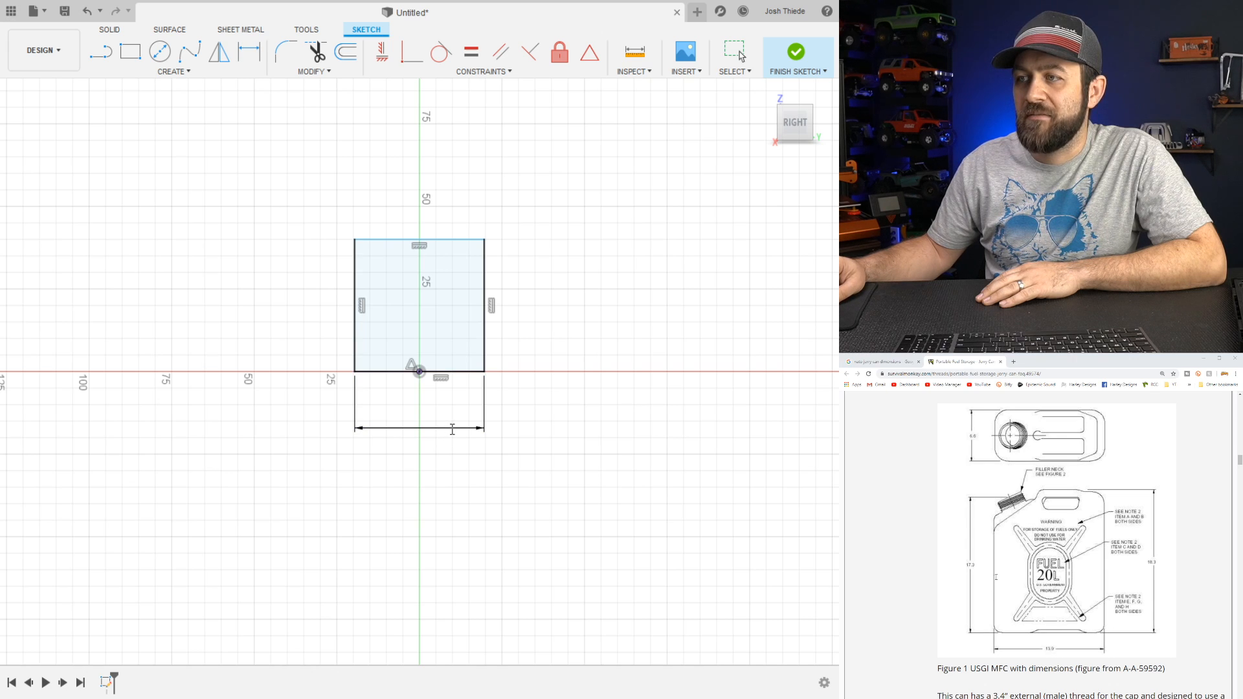
Open the rectangle's width dimension to review its entered value
key(d)
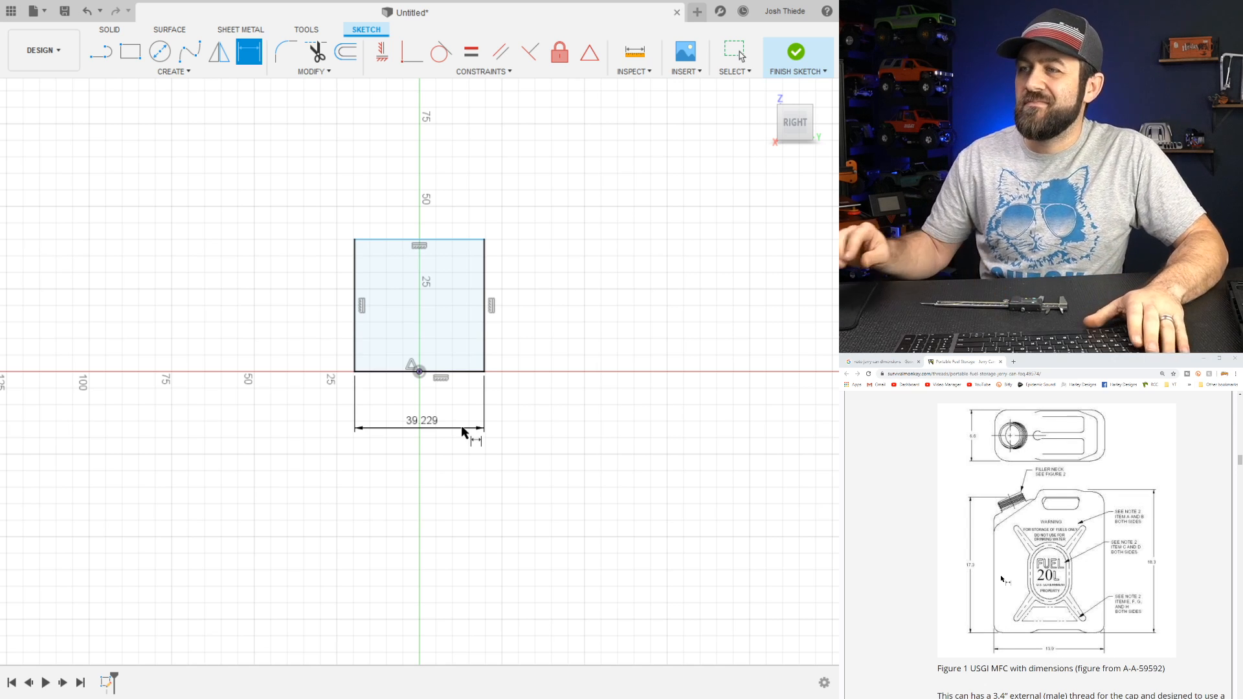
click(461, 426)
click(432, 429)
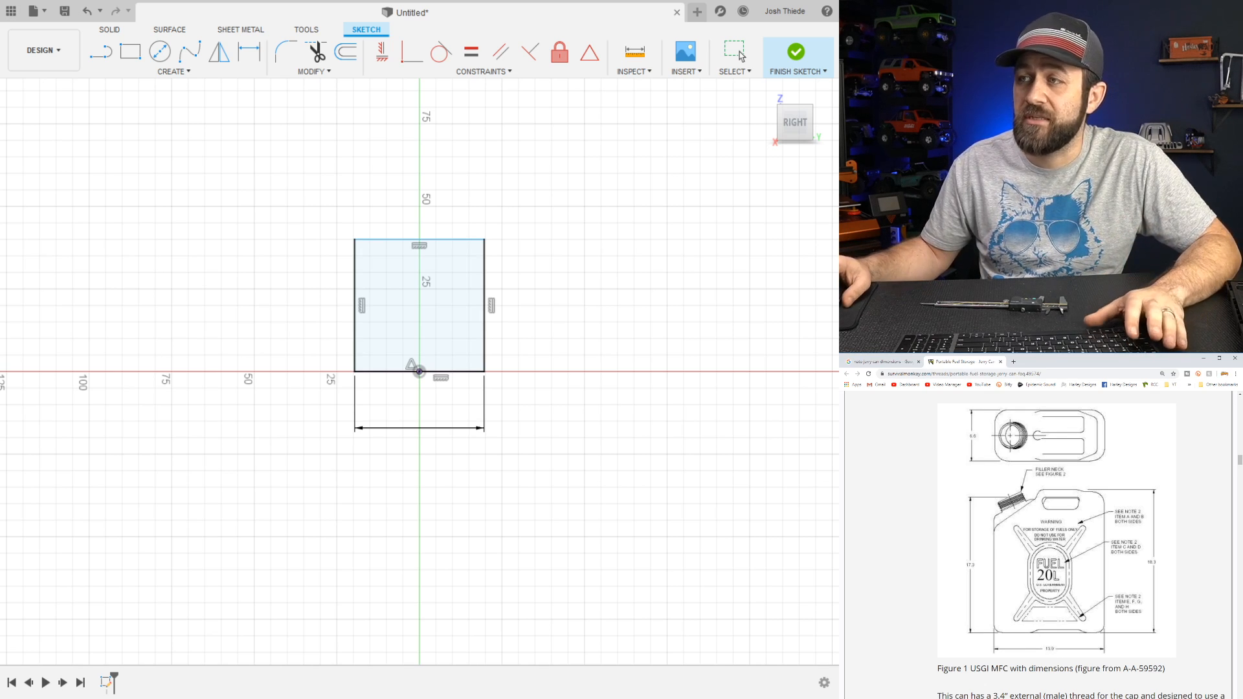
click(36, 278)
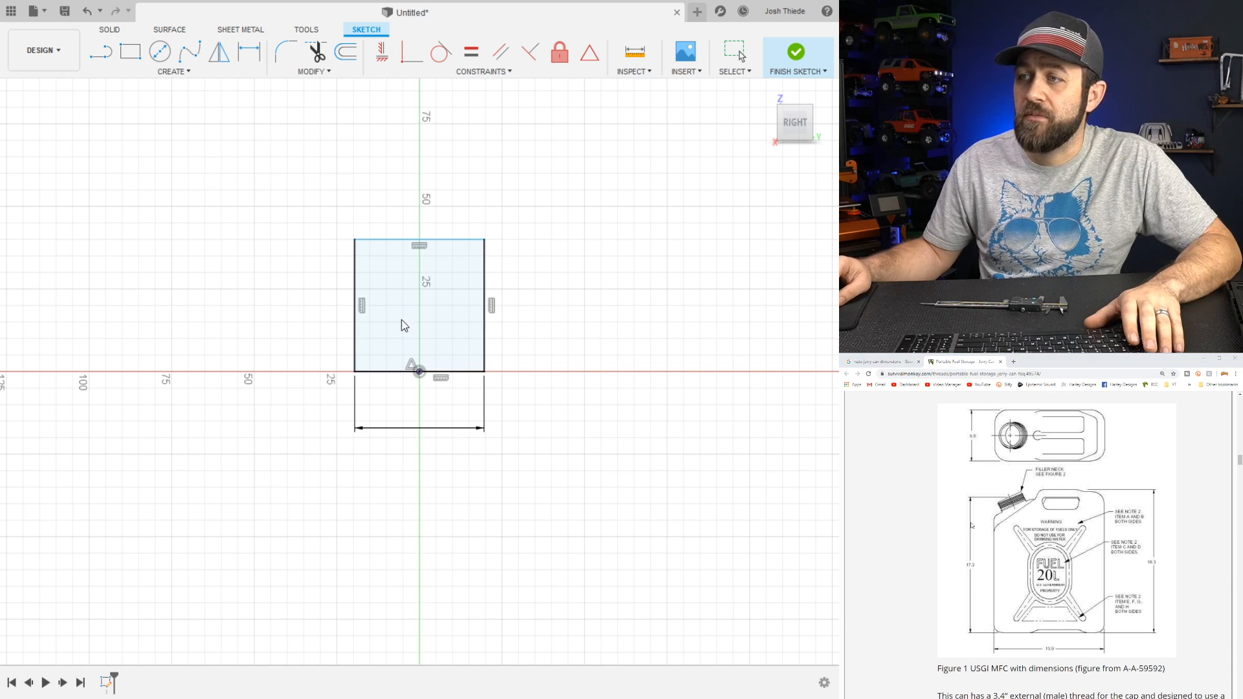
Dimension the rectangle's vertical side and set its height to 51.647 mm
key(d)
click(485, 336)
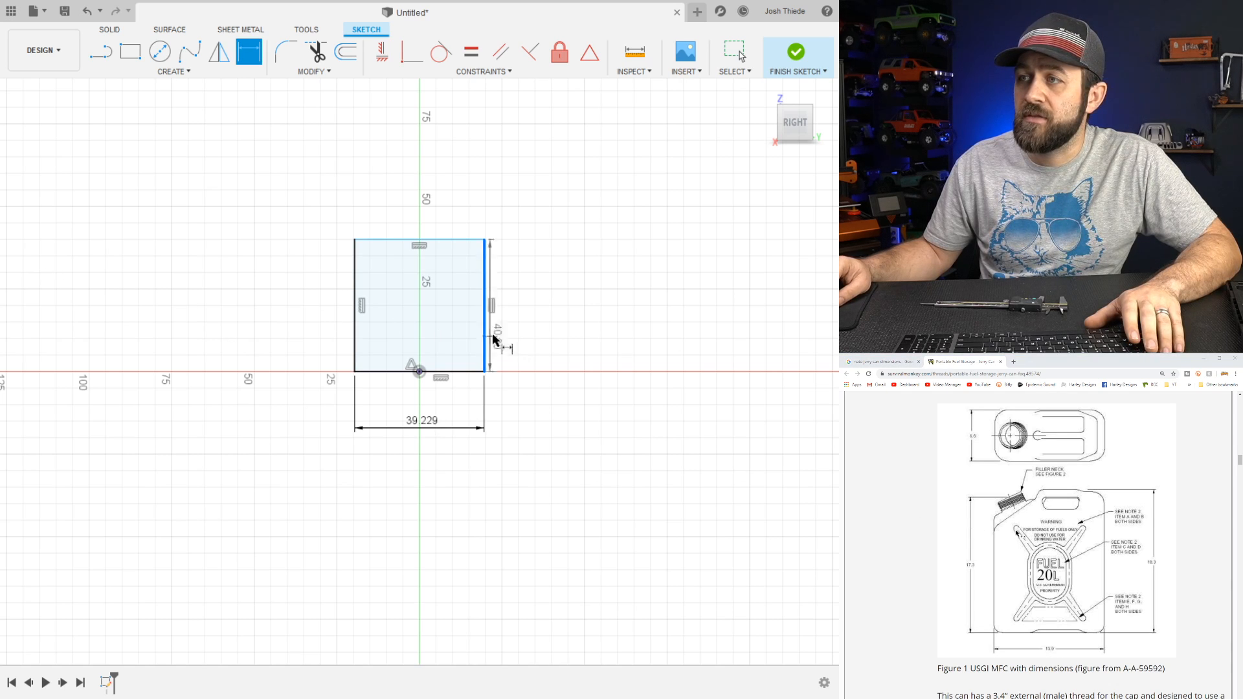
click(553, 319)
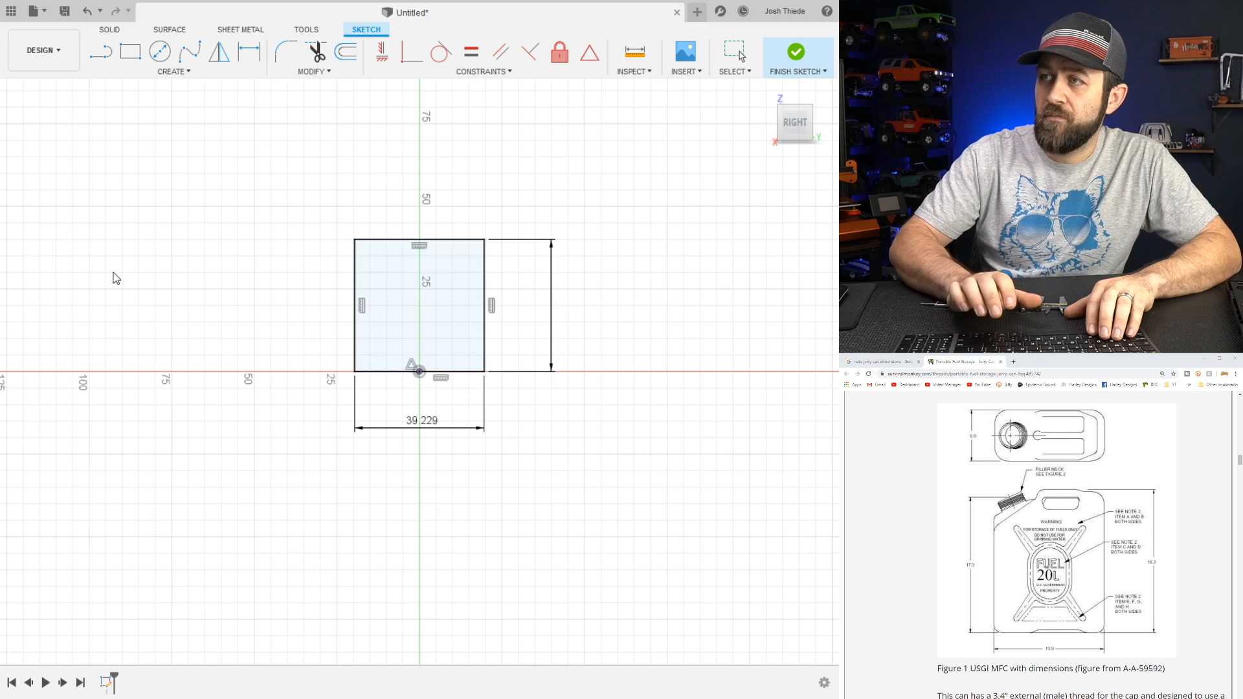
key(Return)
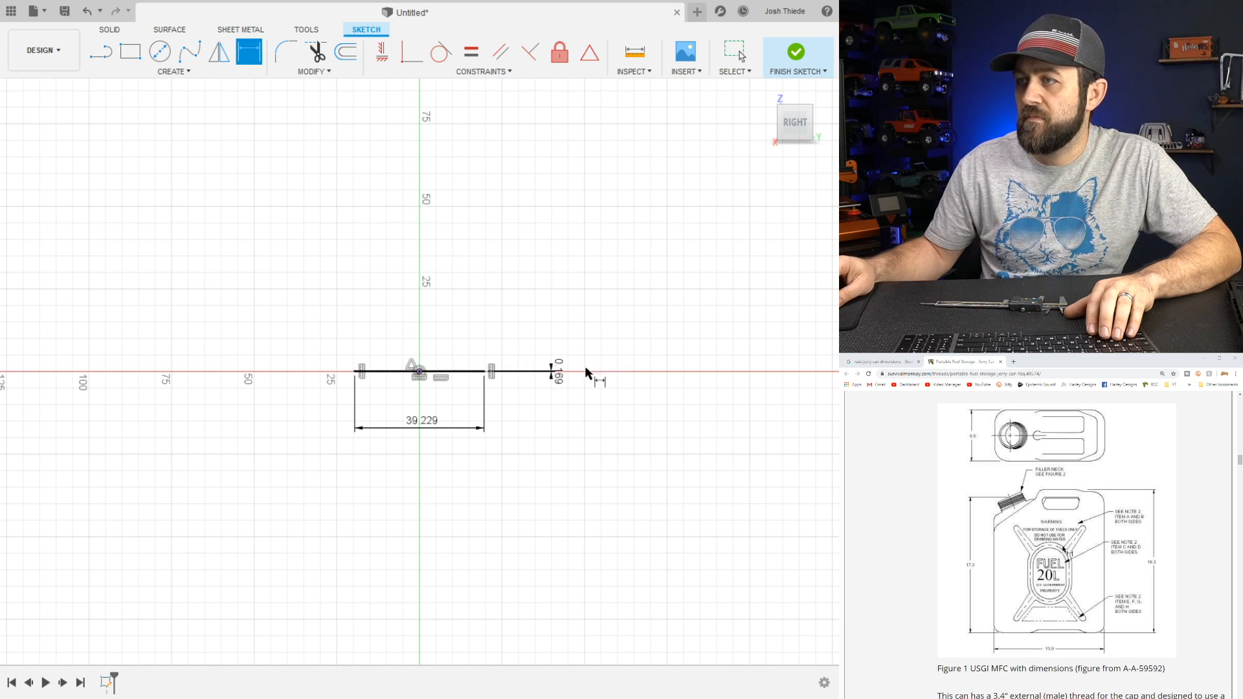
key(Escape)
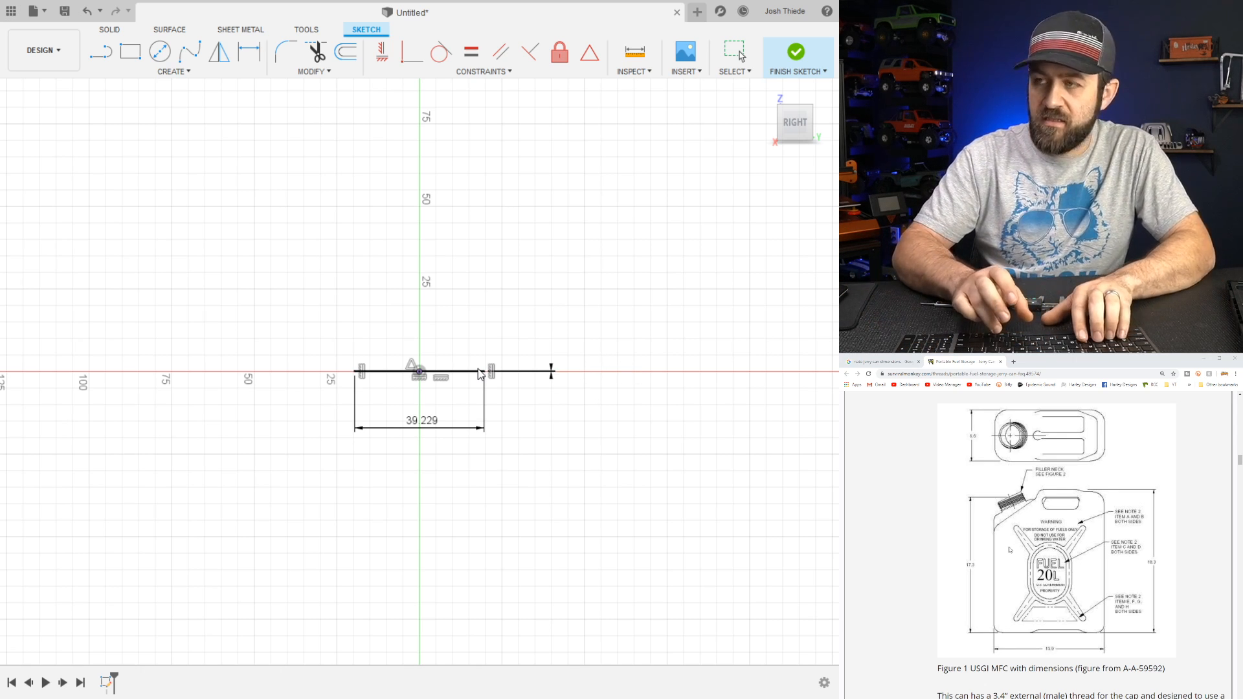
key(d)
key(Return)
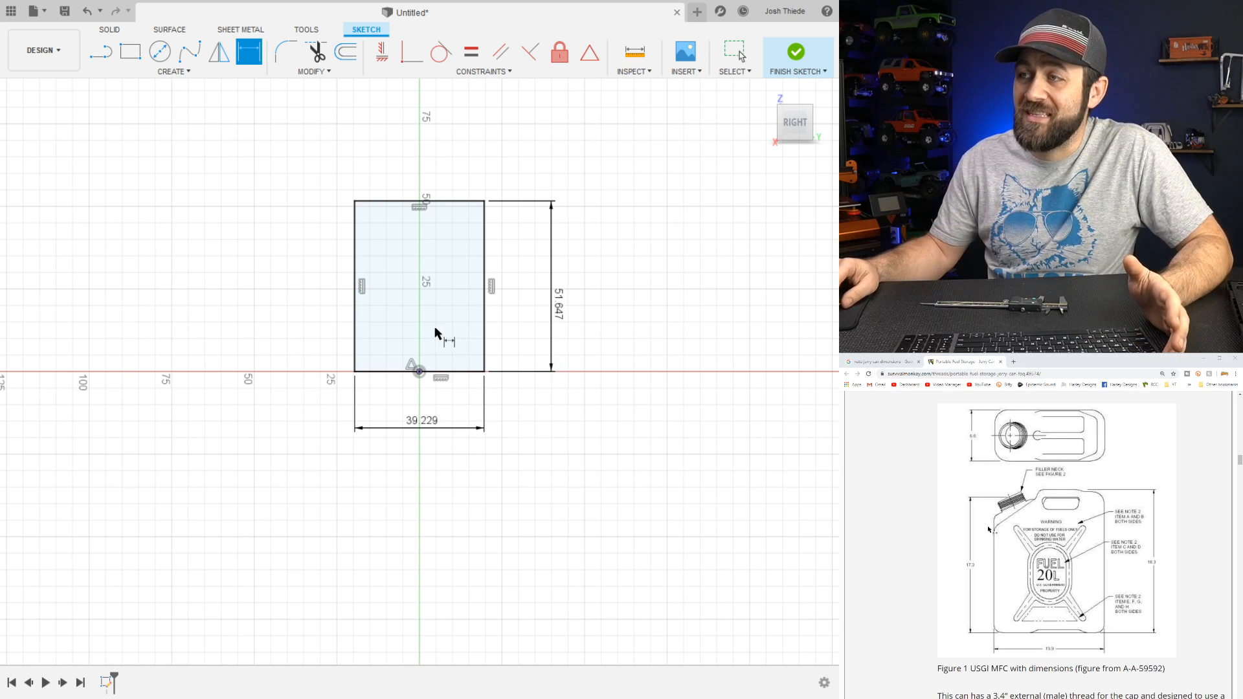
key(Escape)
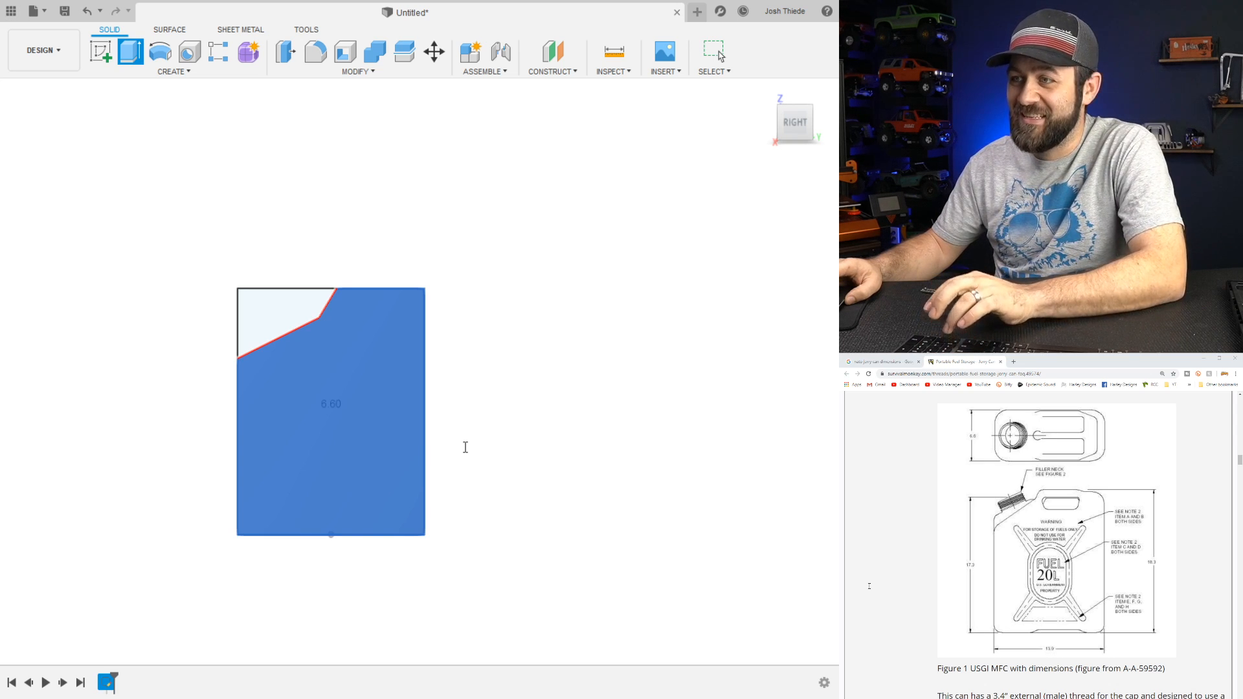
Extrude the jerry can side profile and set the extrusion distance to .6 in
key(Return)
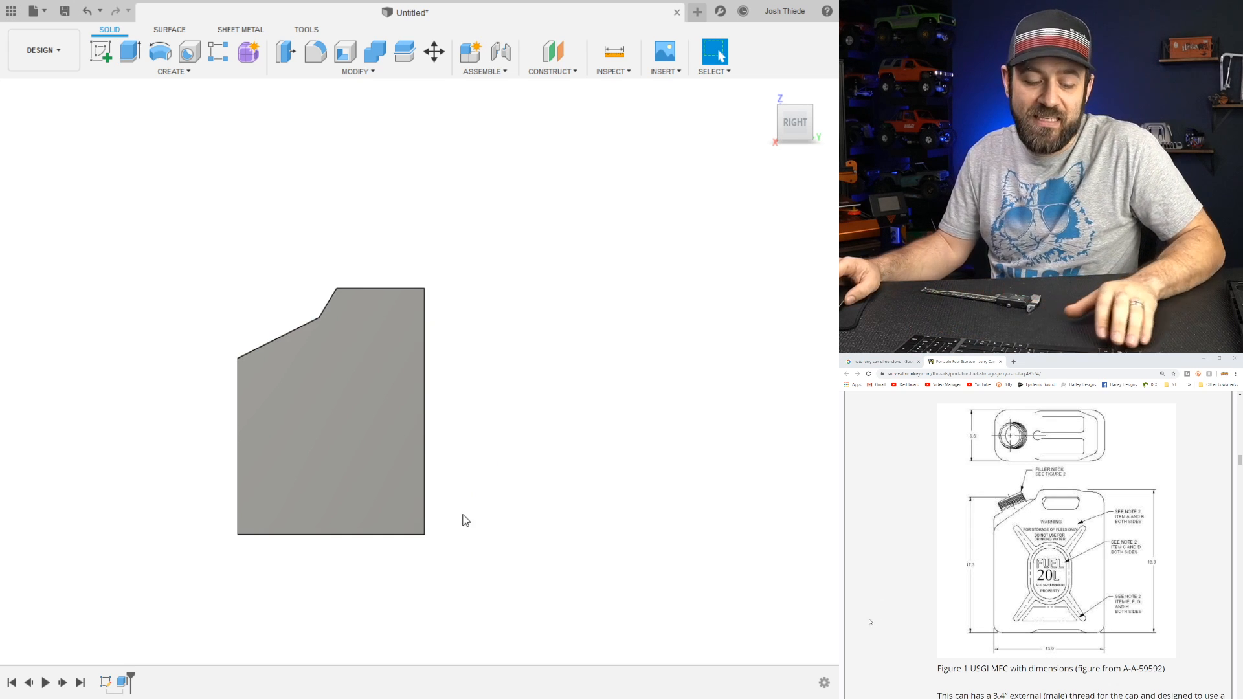
shift+middle_drag(340, 338, 392, 366)
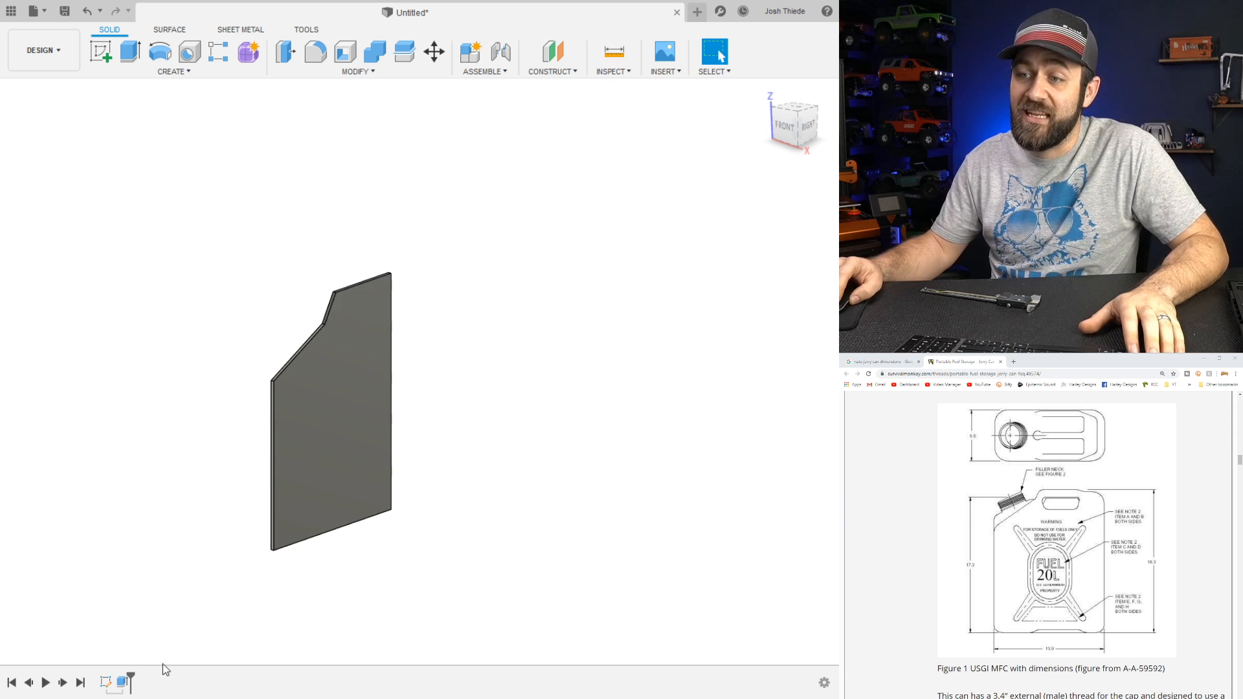
click(124, 682)
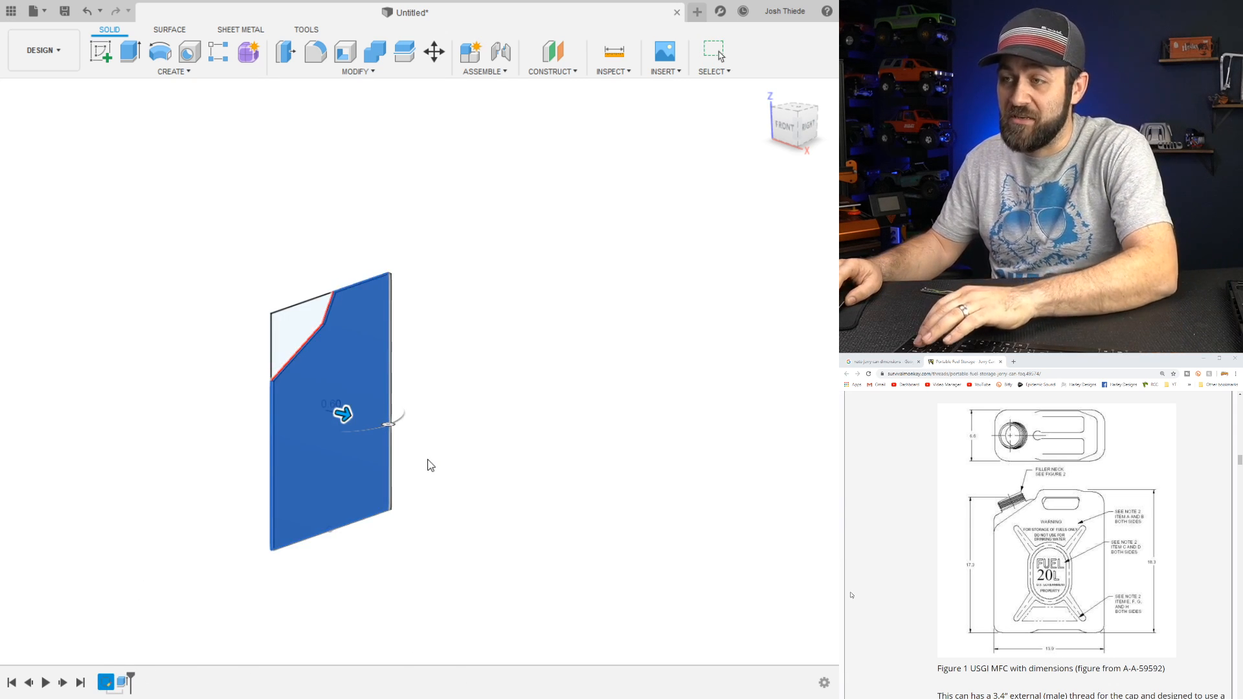
text(6.6)
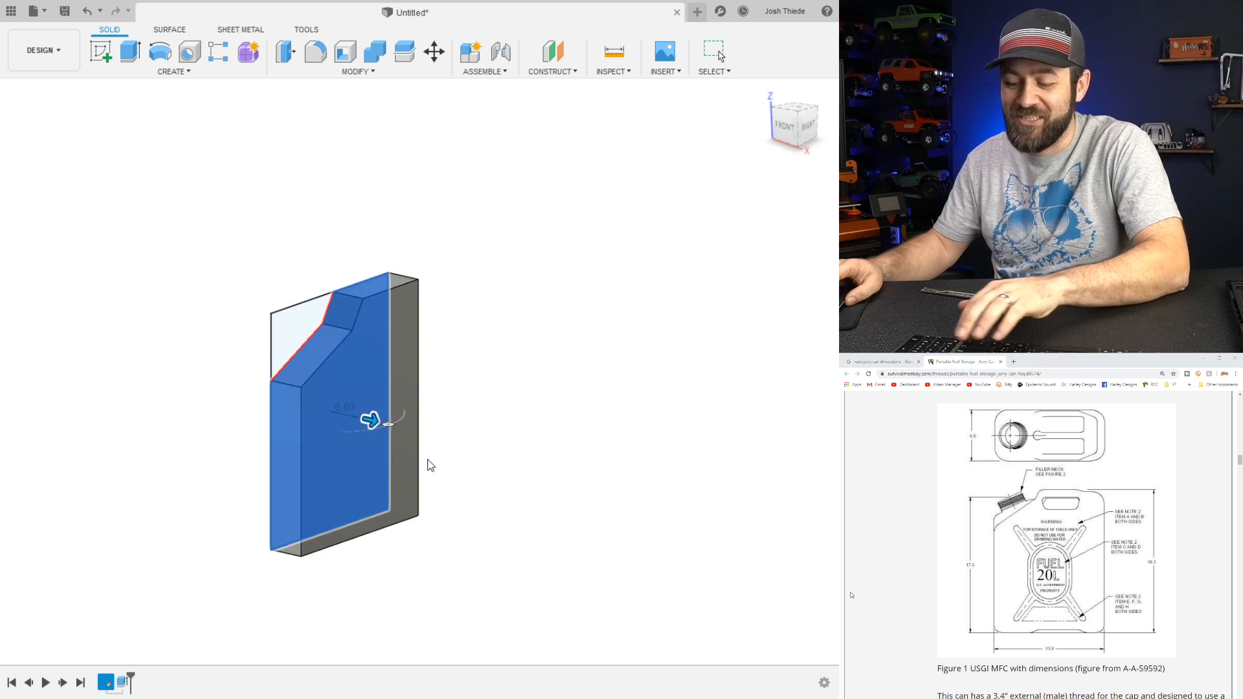
text(6 in)
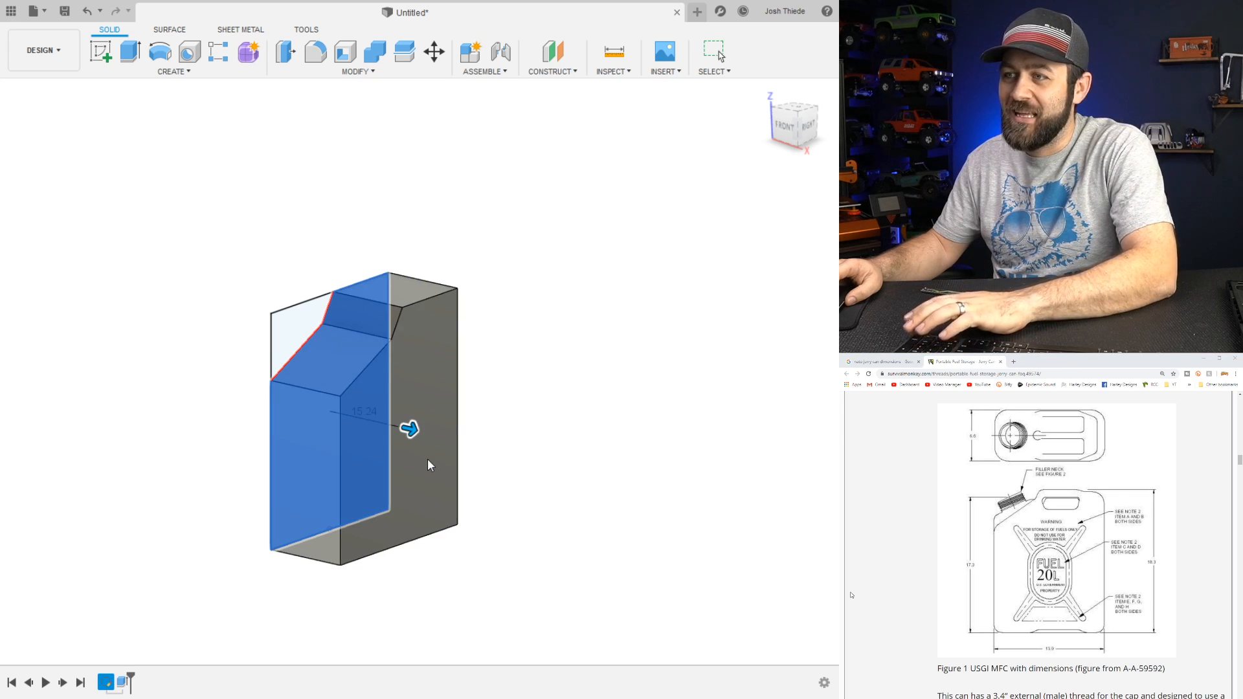
key(Return)
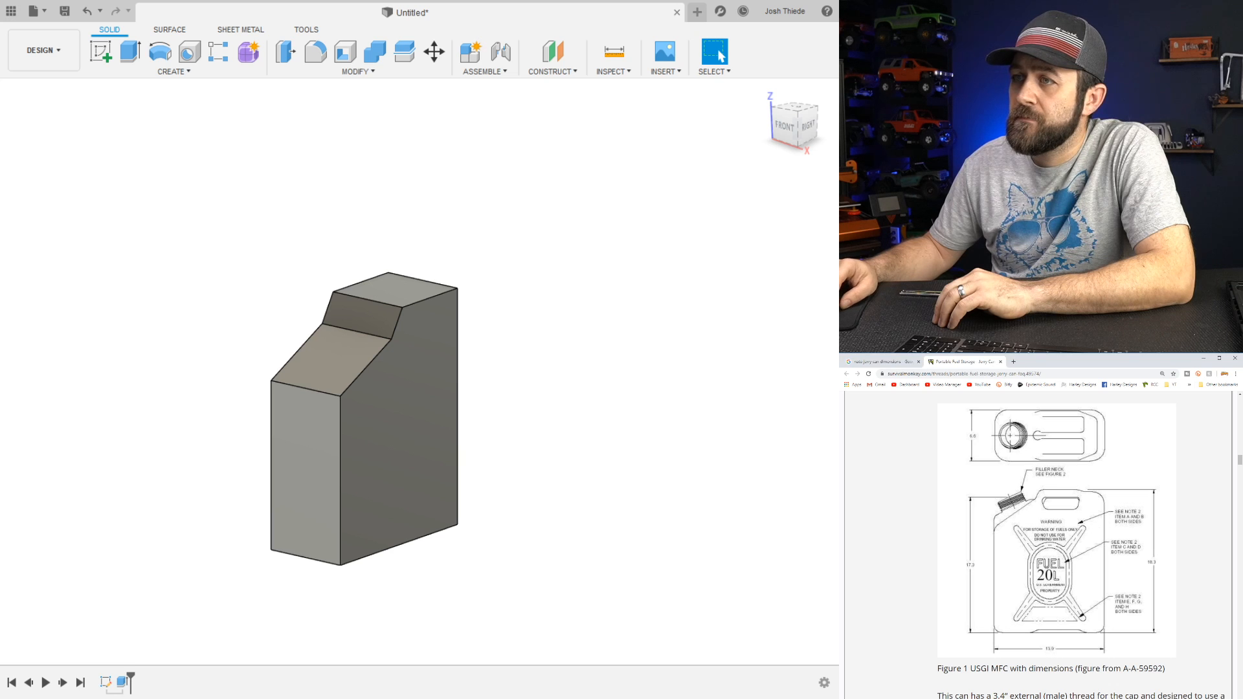
Fillet the six corner edges running across the can's thickness, including the inner corner beside the raised handle section
click(316, 54)
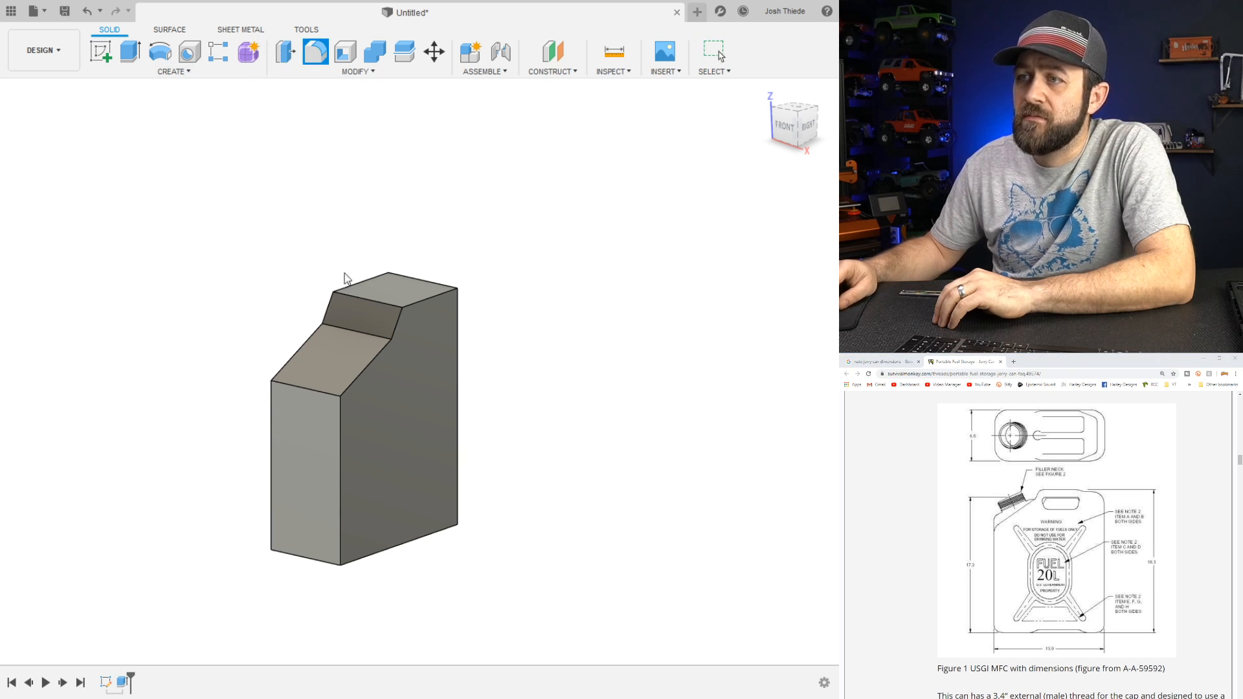
click(326, 397)
click(316, 561)
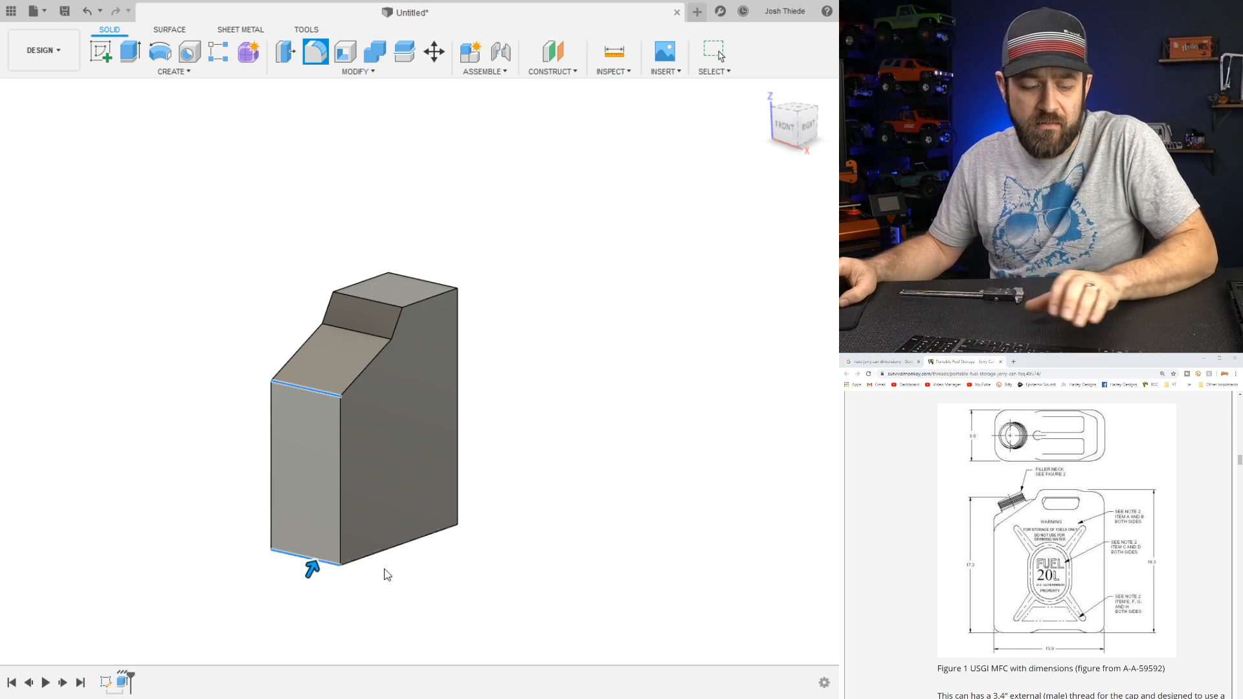
shift+middle_drag(449, 552, 422, 557)
click(452, 557)
click(448, 320)
click(363, 309)
shift+middle_drag(364, 310, 340, 410)
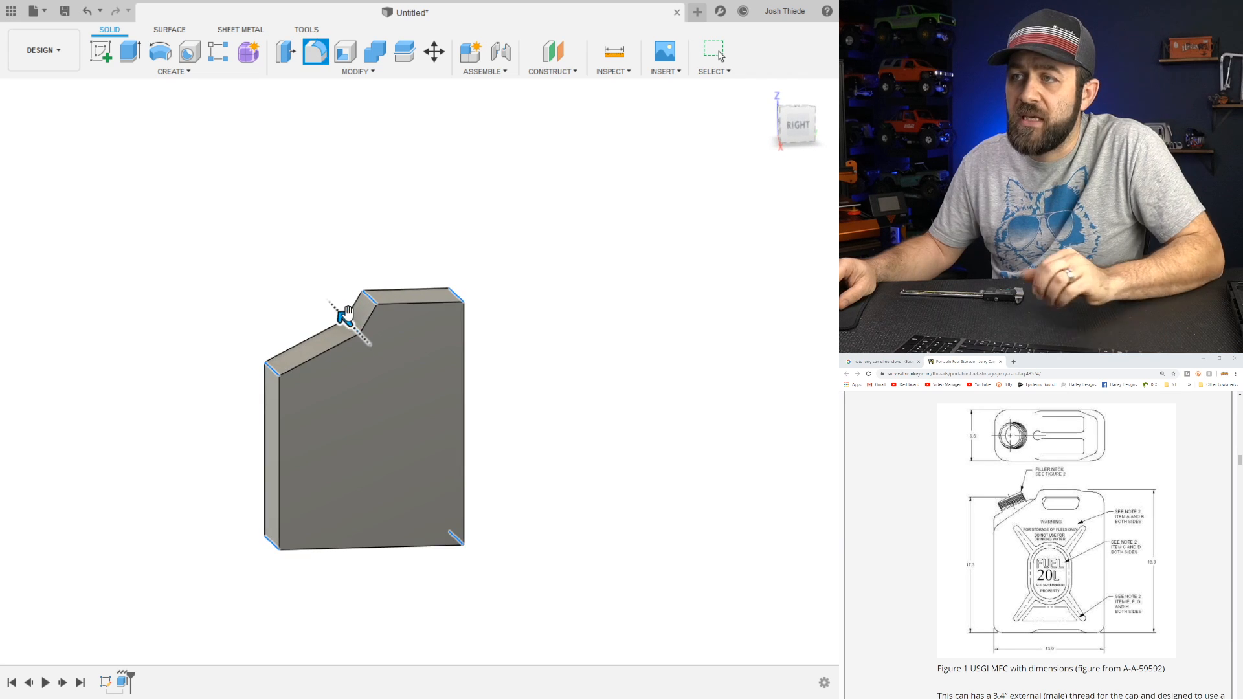
drag(338, 316, 340, 317)
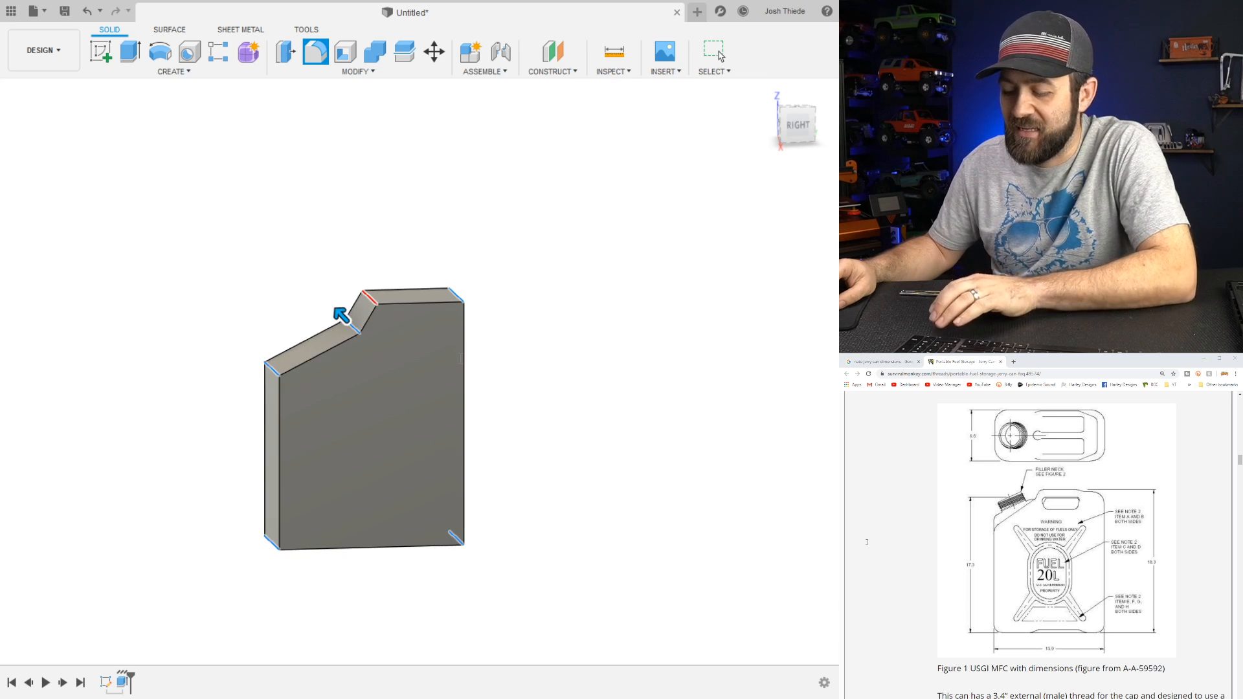
text(2)
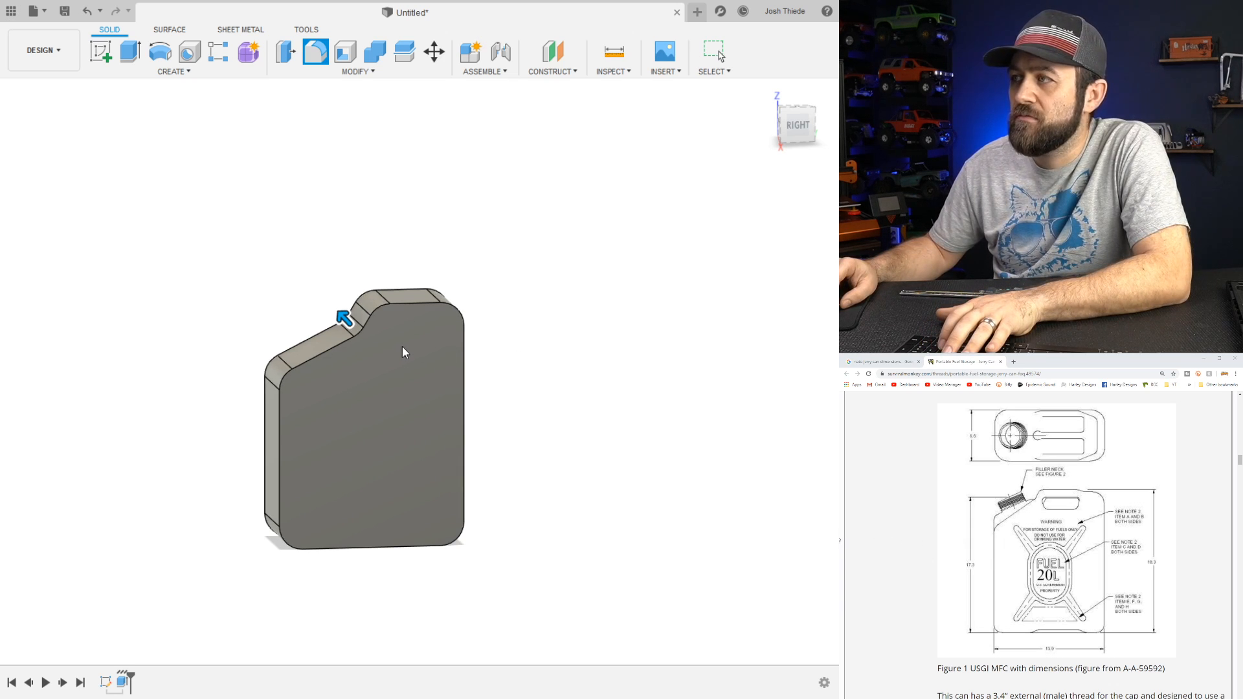
scroll(1112, 547, up, 1)
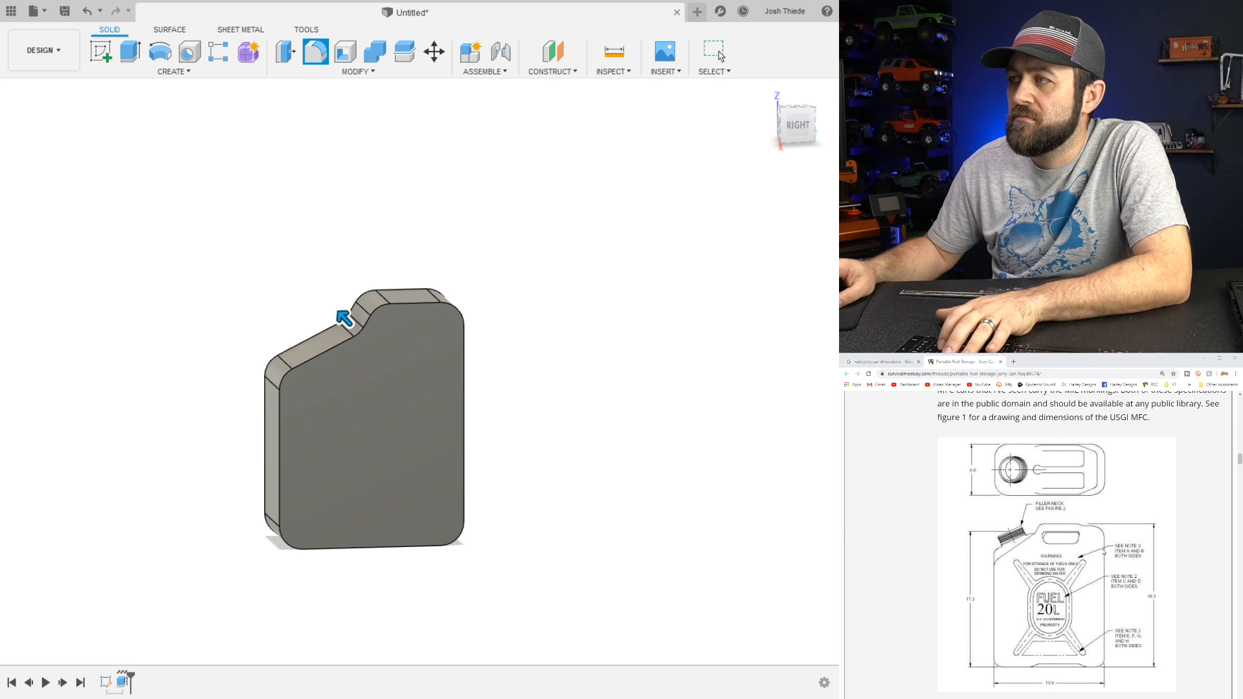
scroll(878, 543, down, 2)
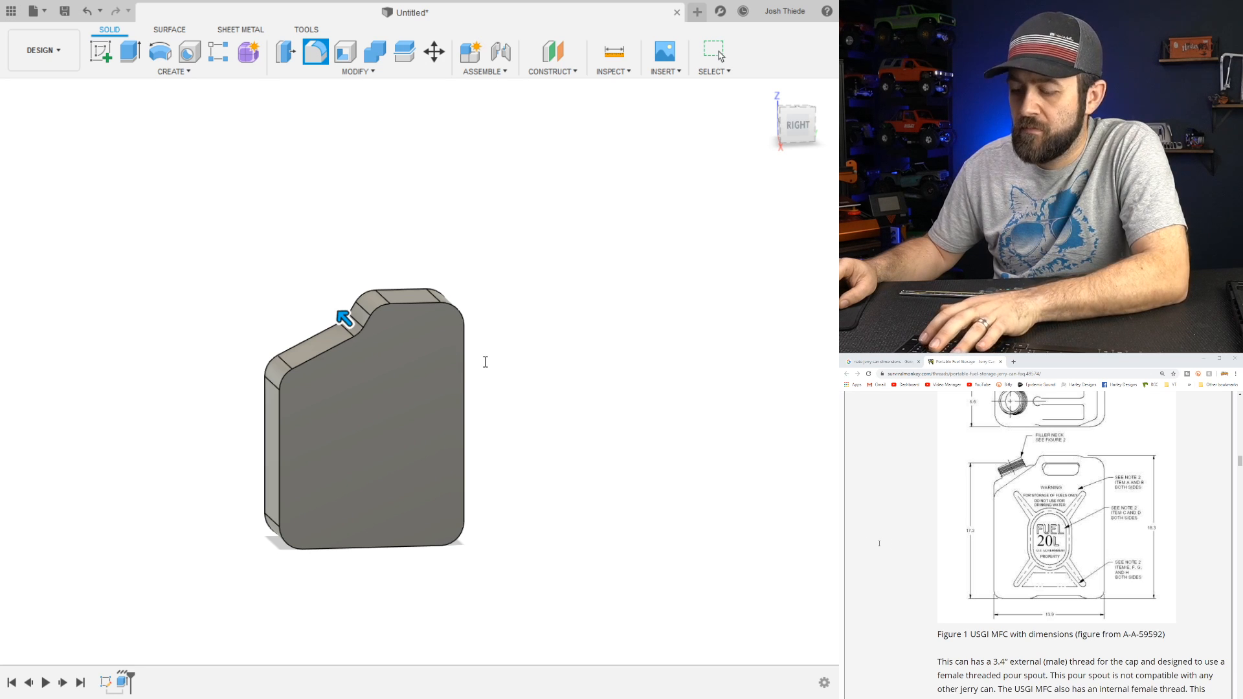
key(Return)
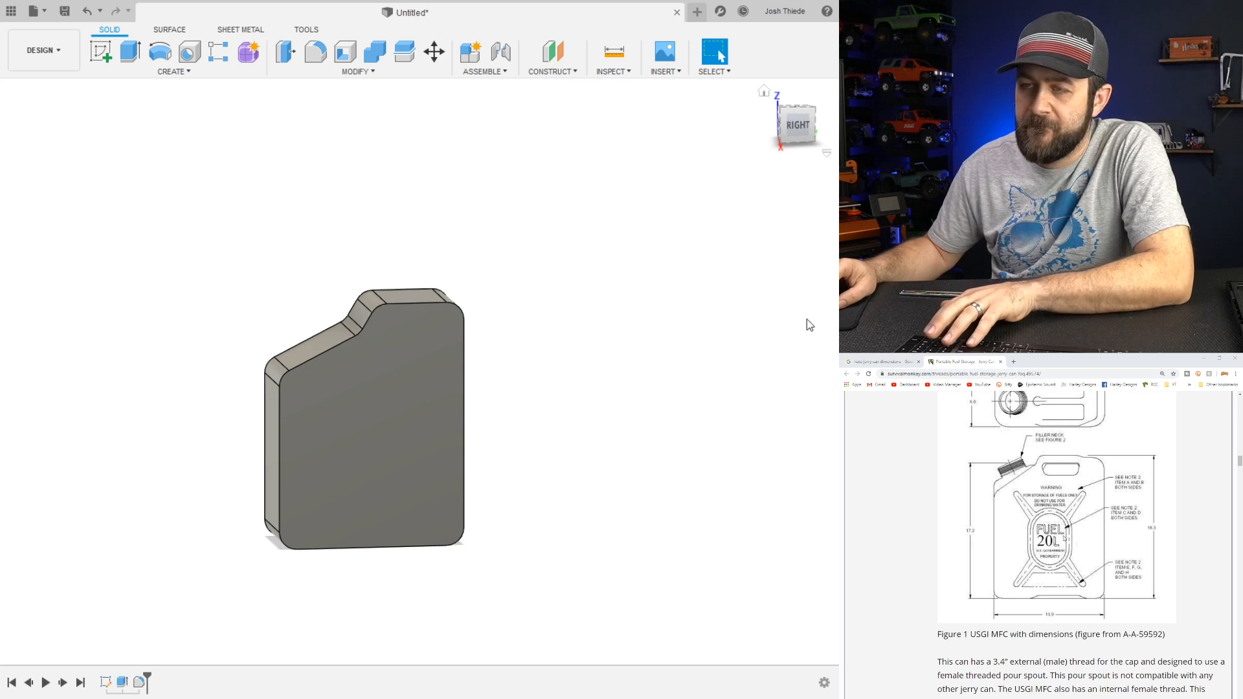
Fillet the outlines of both large side faces of the can with a 2 mm radius
click(314, 56)
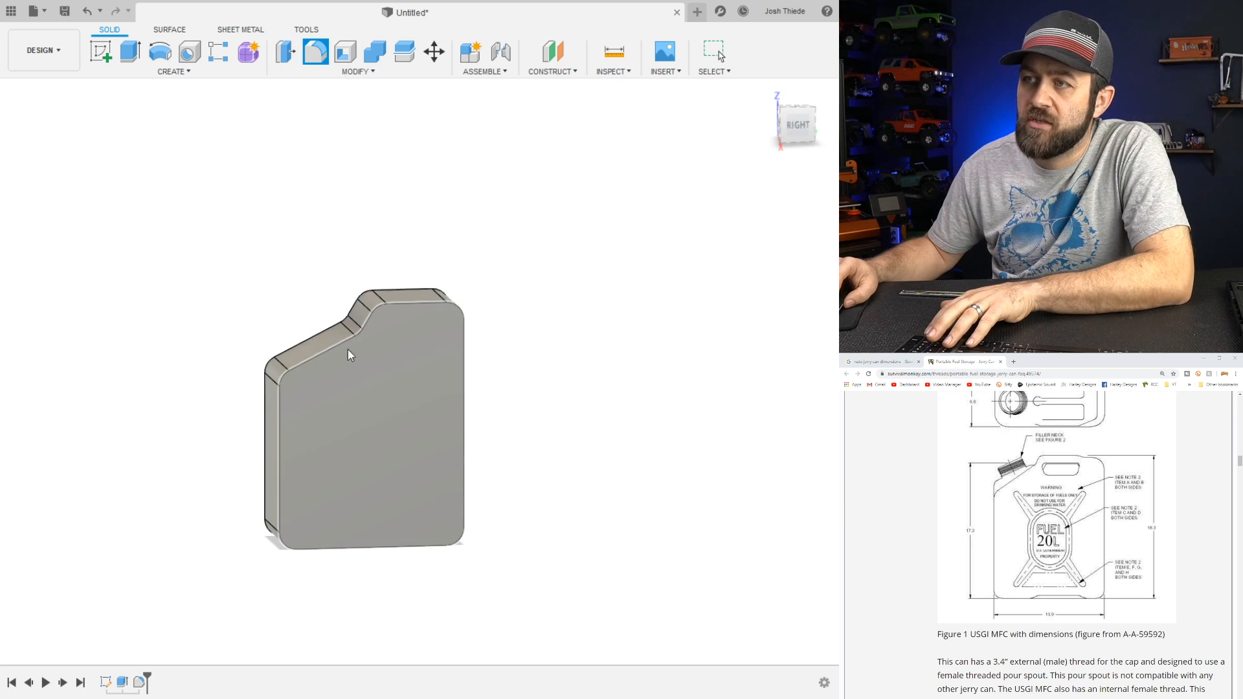
click(307, 341)
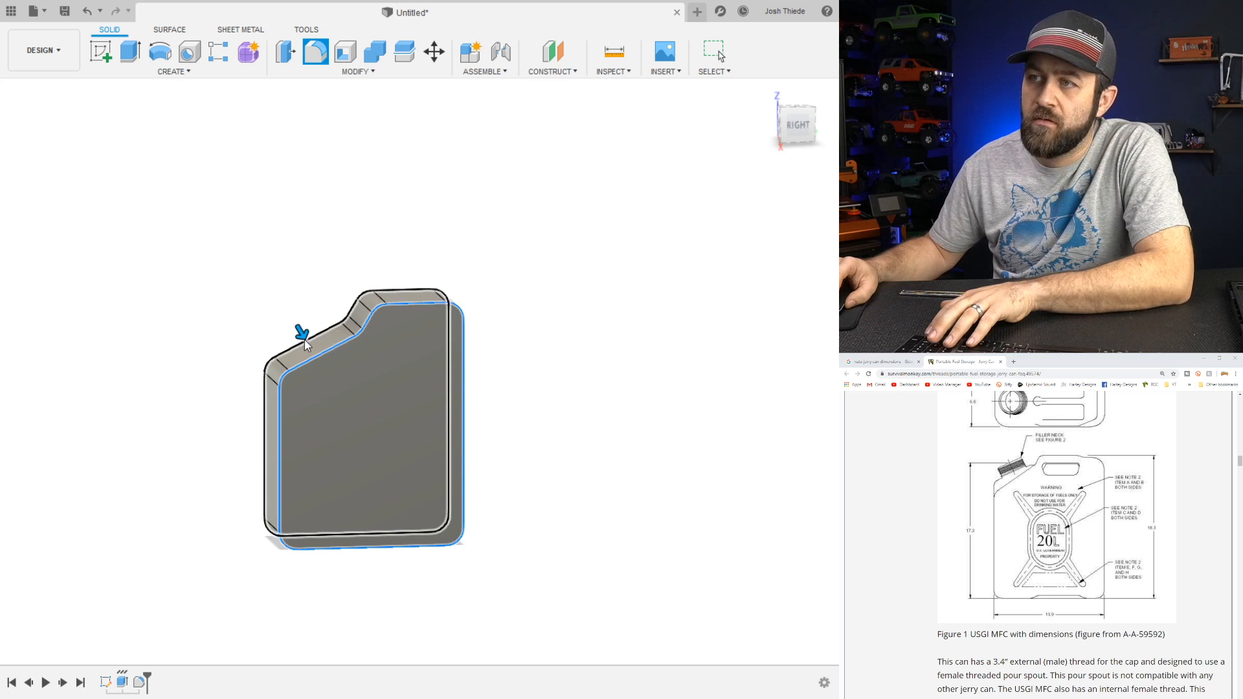
click(402, 395)
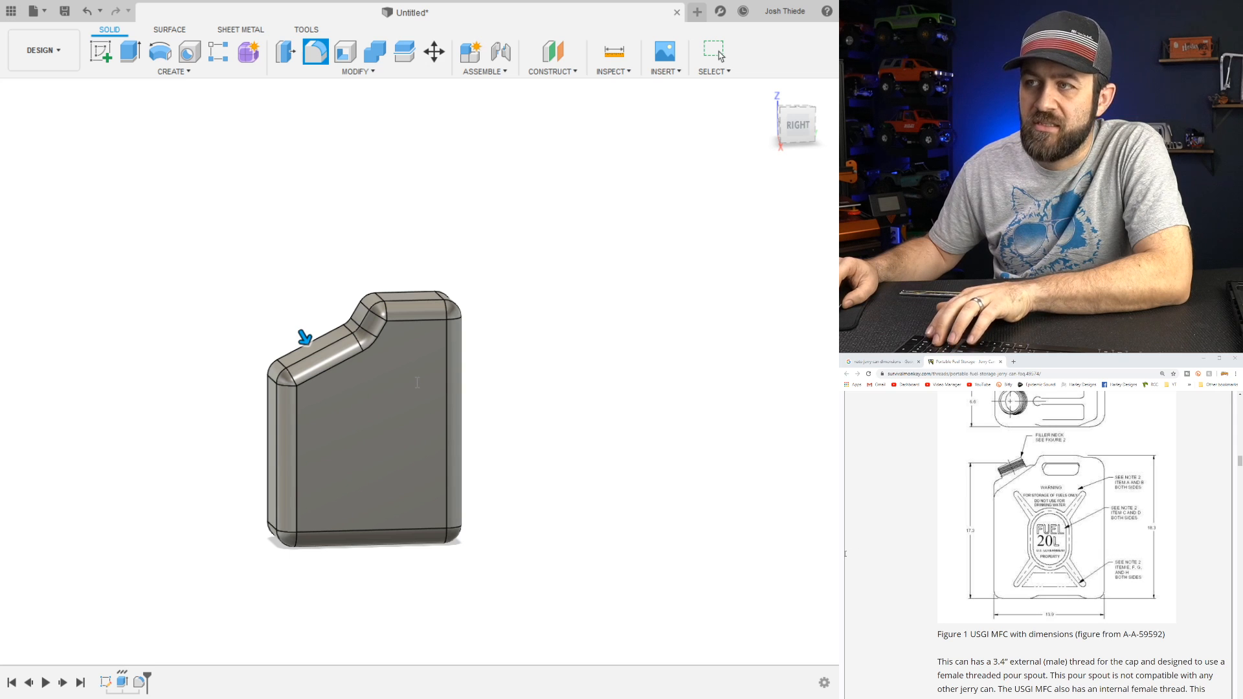
text(2)
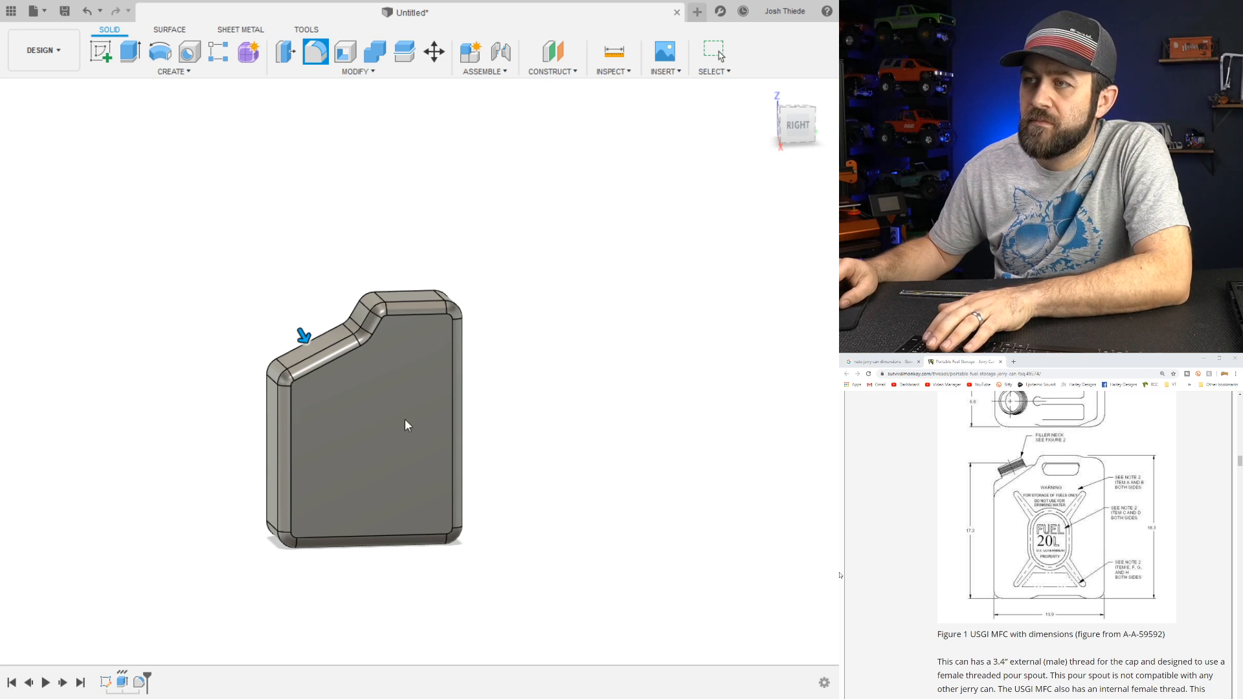
key(Return)
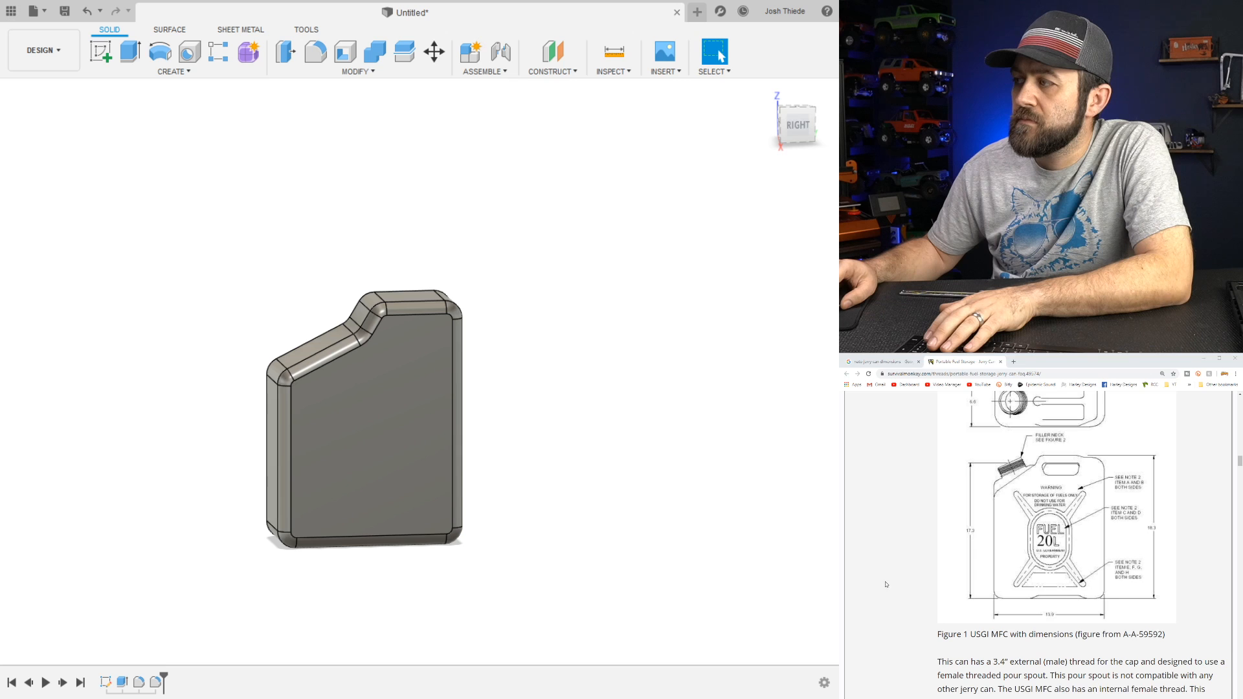
Start a new sketch on the can's large flat side face, viewed straight on
scroll(444, 426, up, 1)
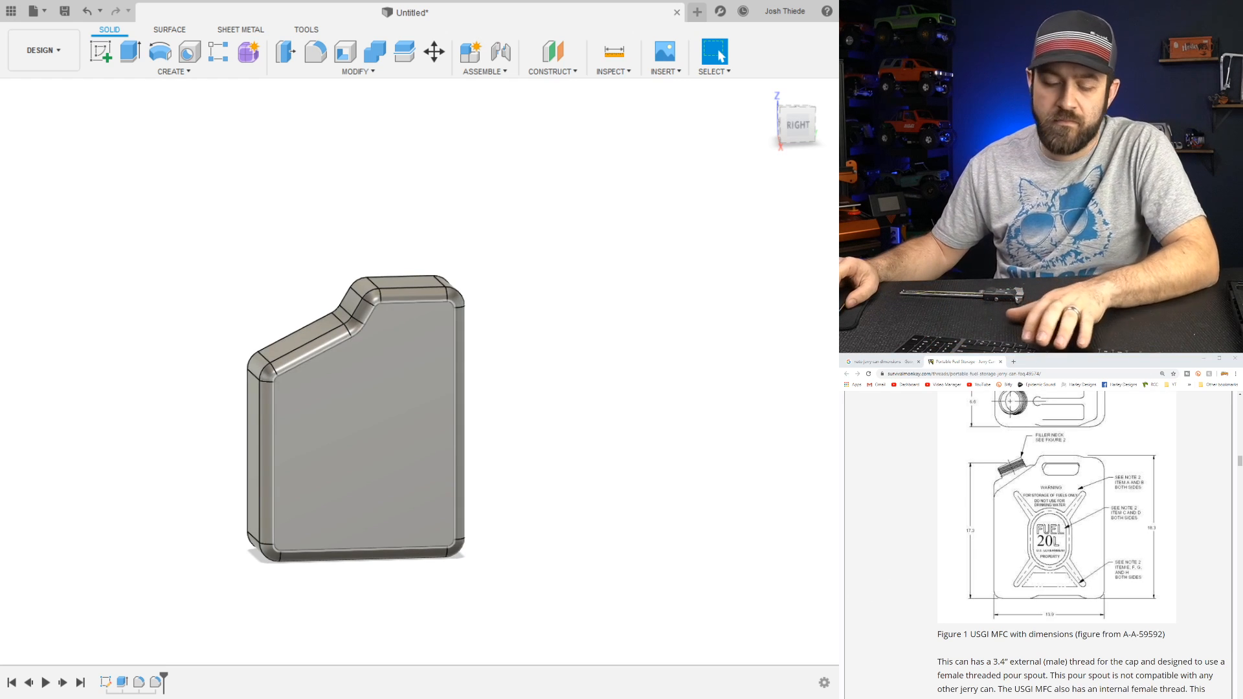
shift+middle_drag(342, 536, 341, 447)
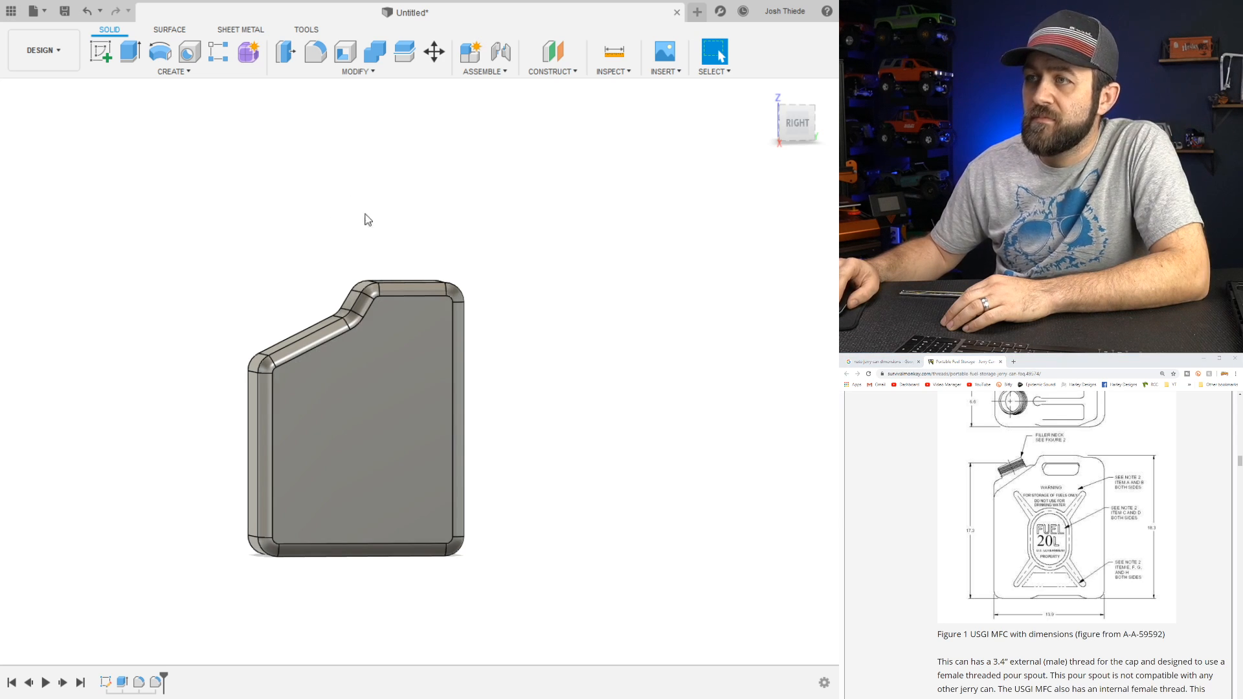
scroll(1078, 473, up, 5)
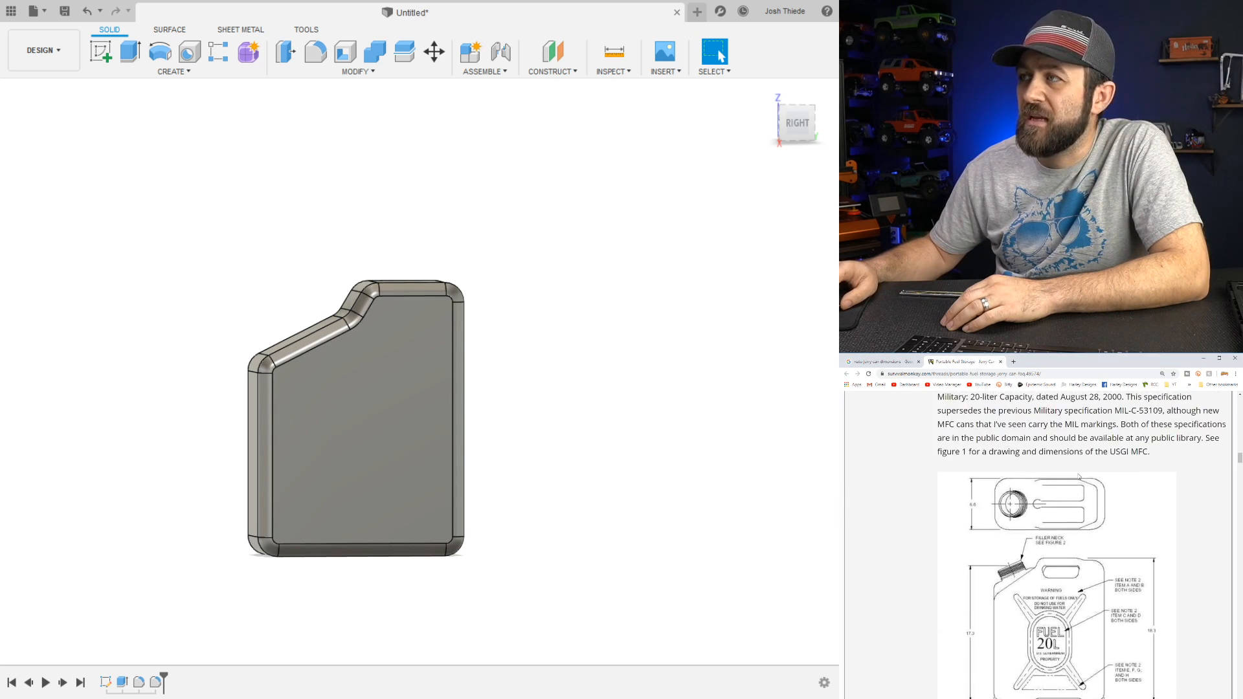
scroll(1075, 479, down, 1)
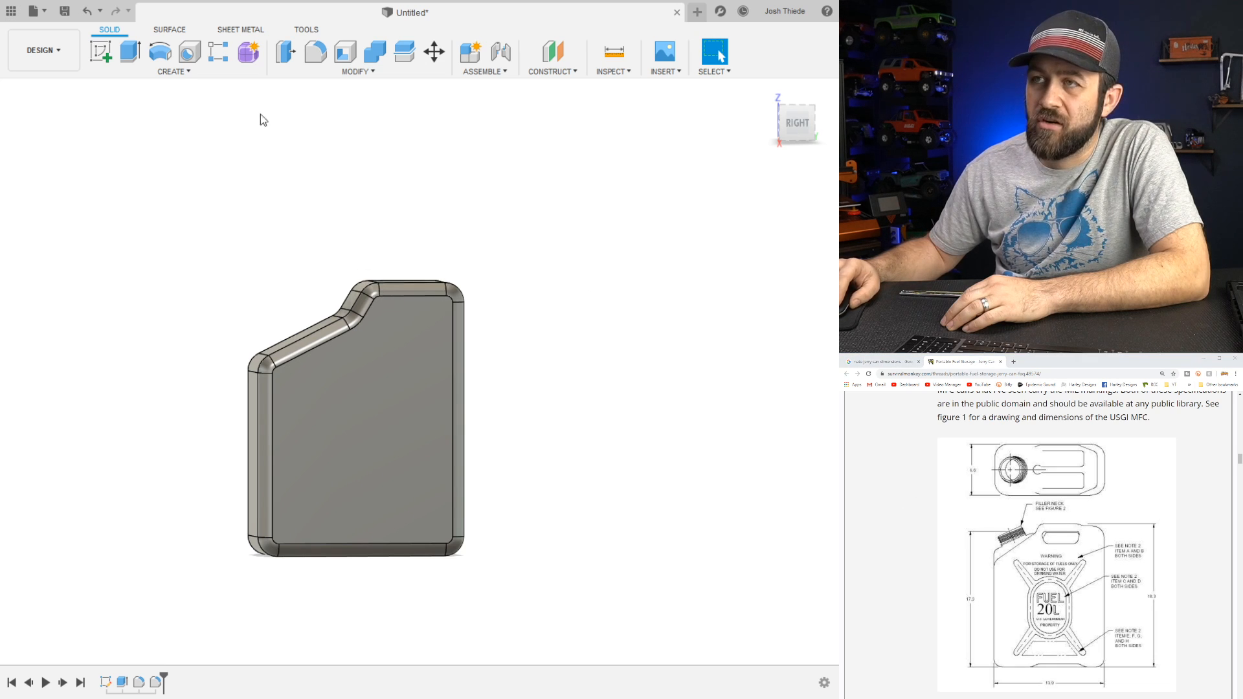
click(100, 51)
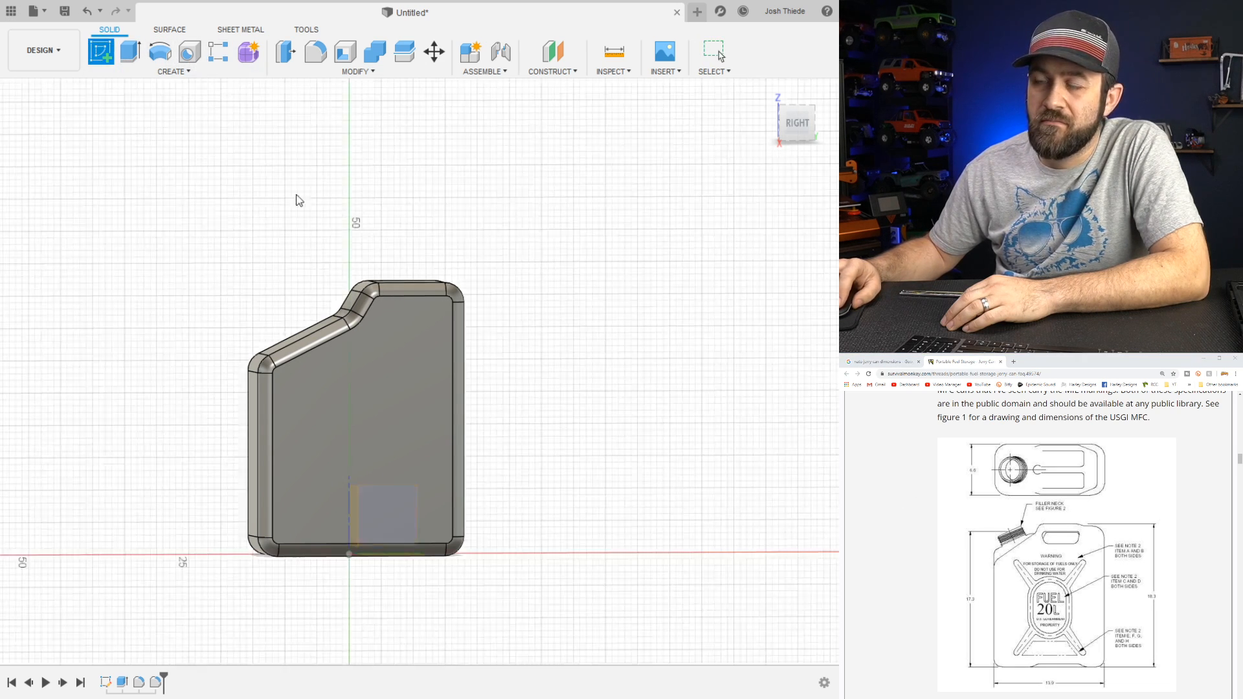
click(399, 329)
click(796, 123)
scroll(403, 289, up, 3)
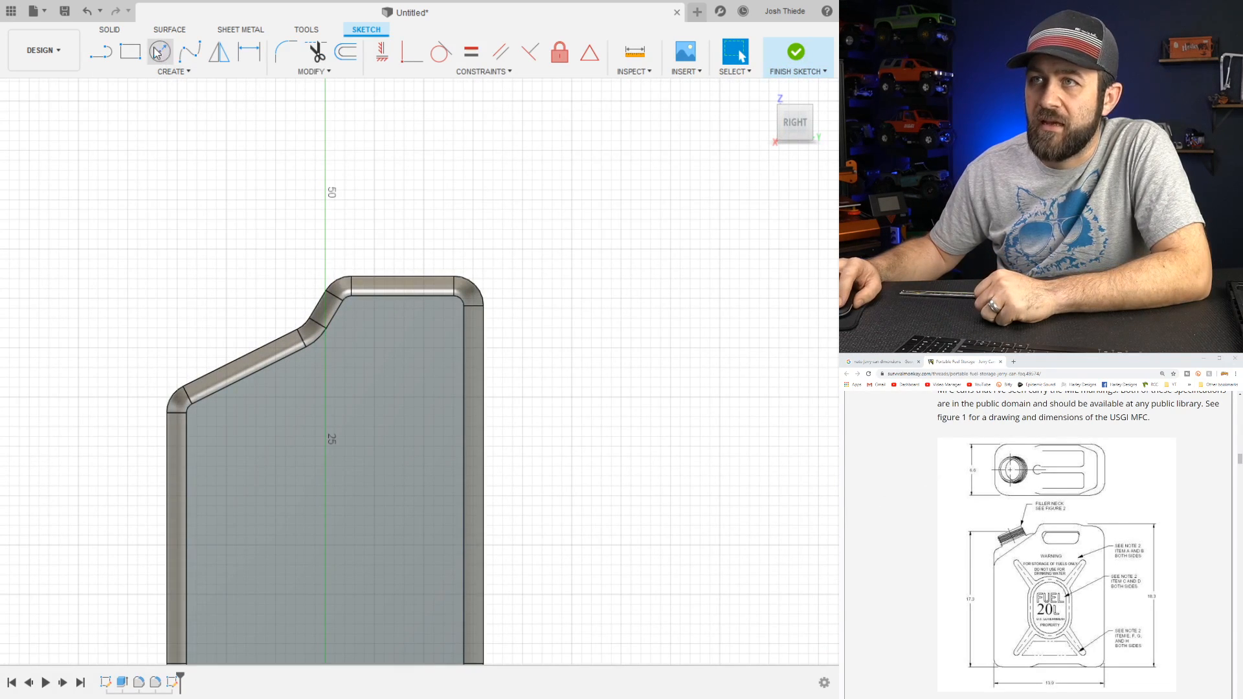
Sketch a closed four-sided handle opening just below the can's top edge, wider at the top, with horizontal top and bottom lines
click(101, 53)
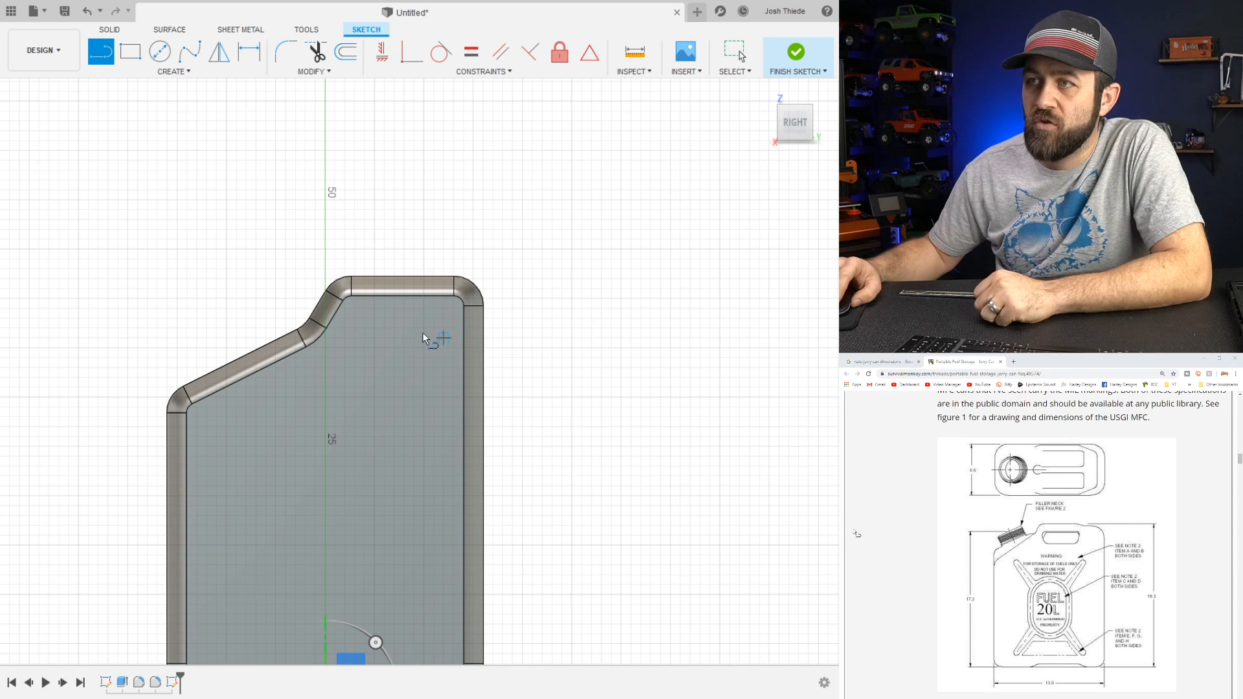
click(352, 307)
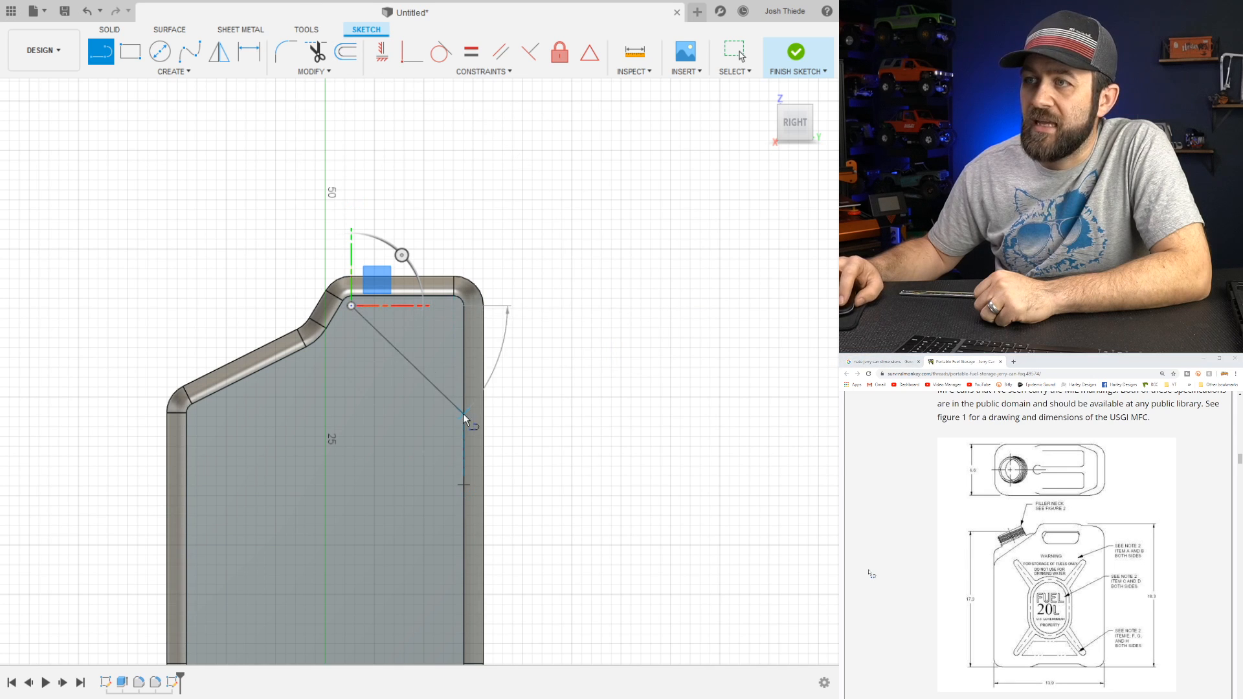
scroll(361, 332, up, 3)
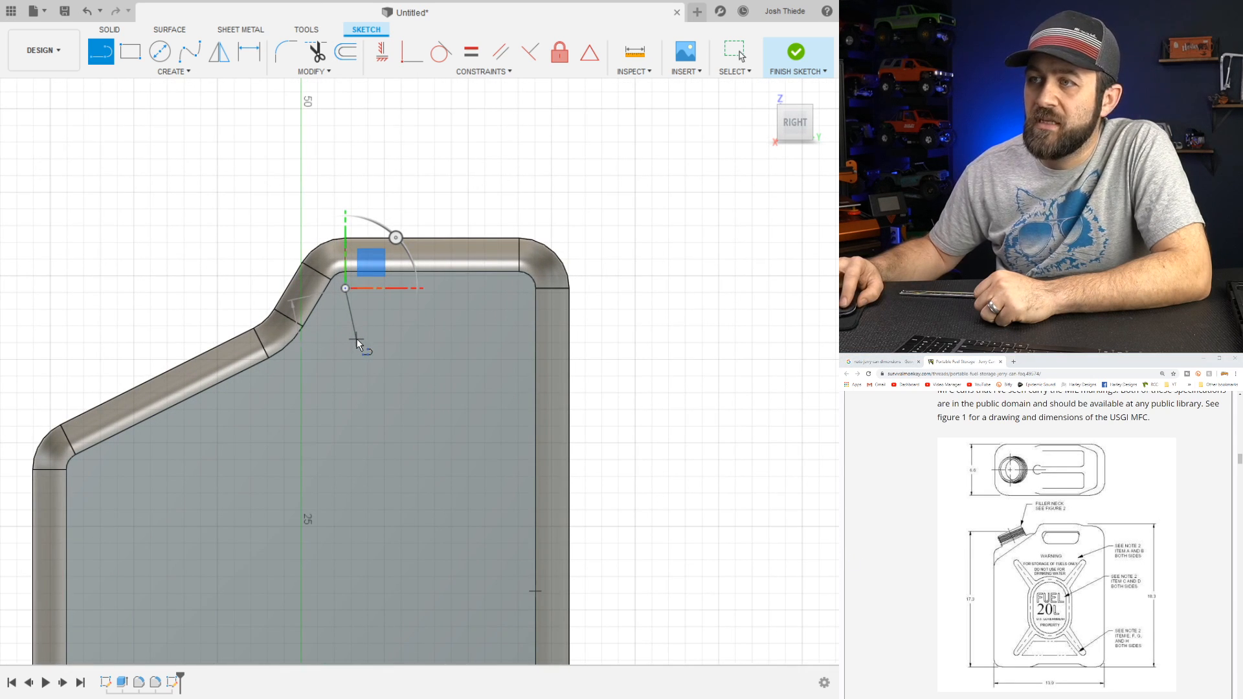
click(356, 339)
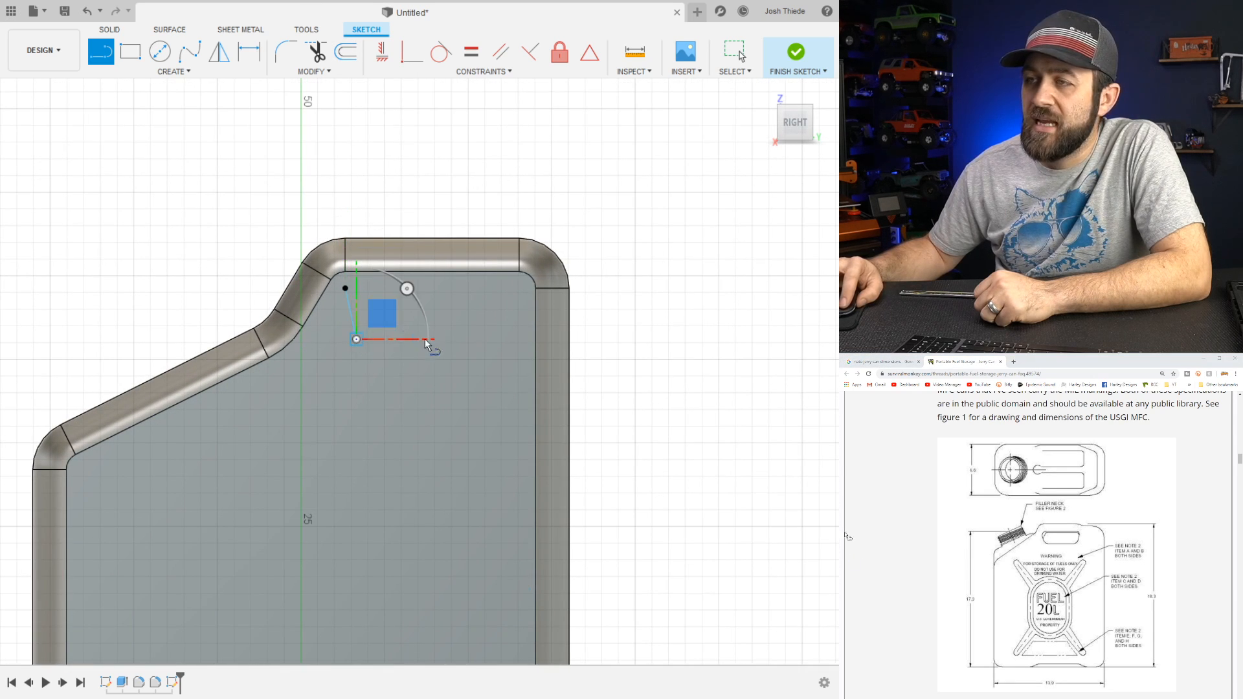
click(485, 339)
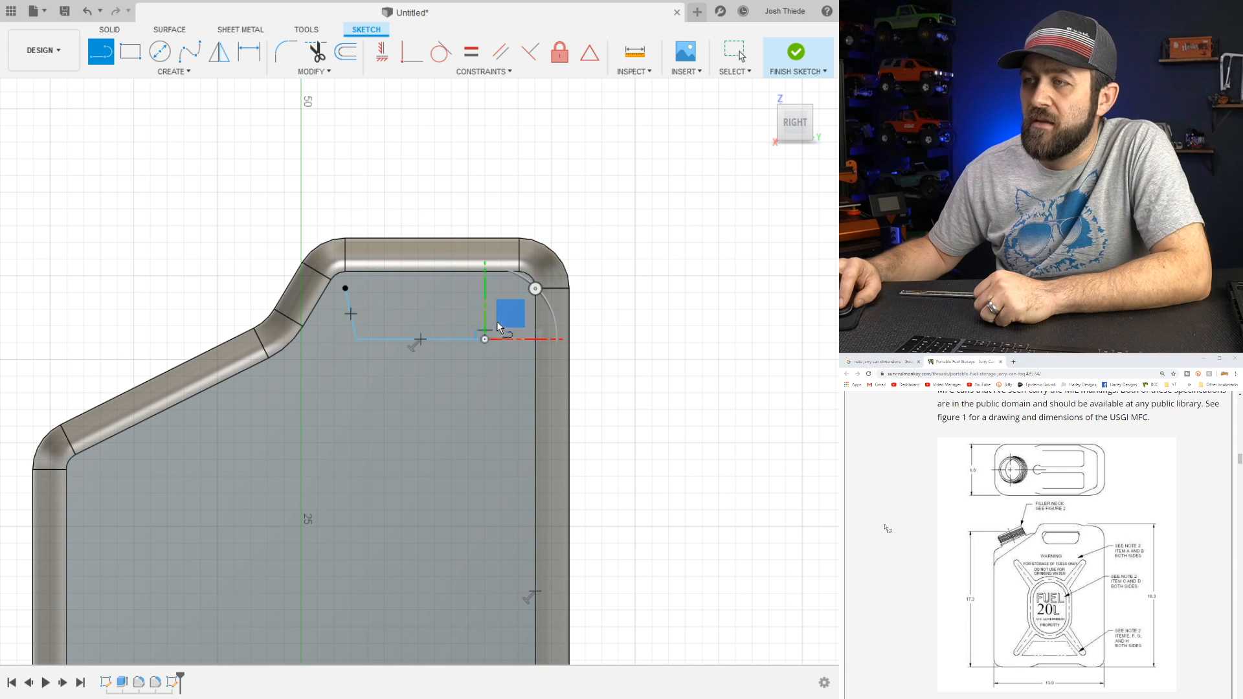
click(504, 289)
click(345, 288)
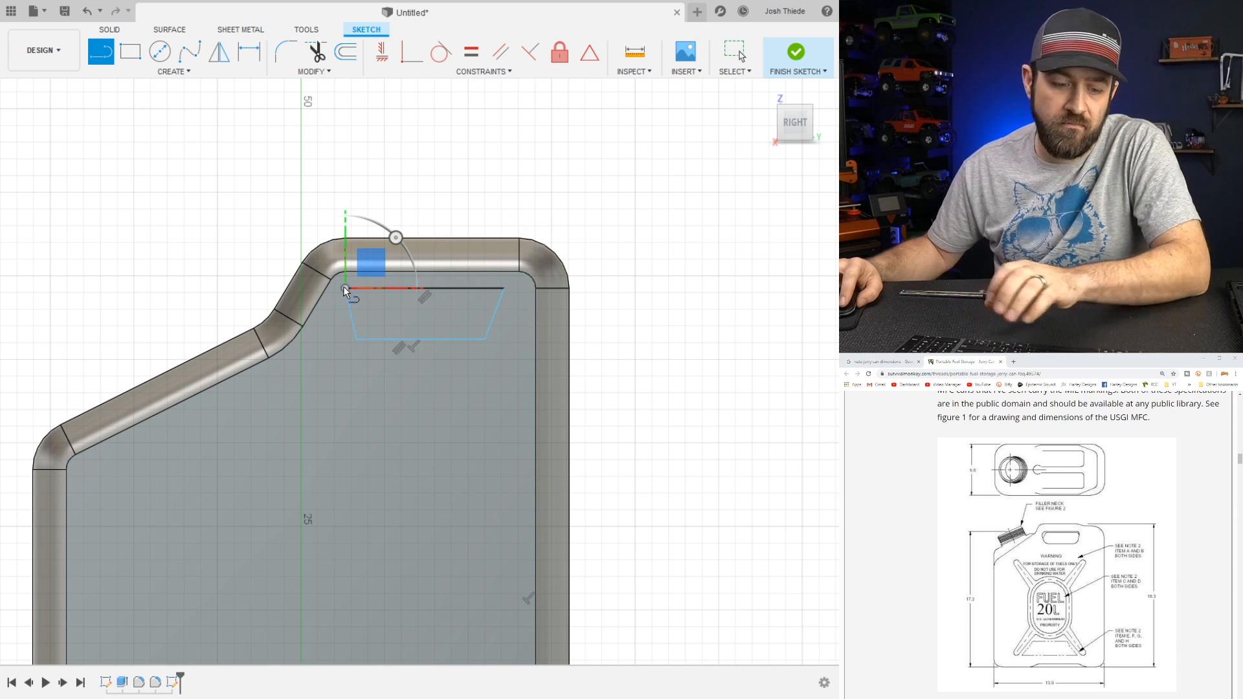
key(Escape)
key(d)
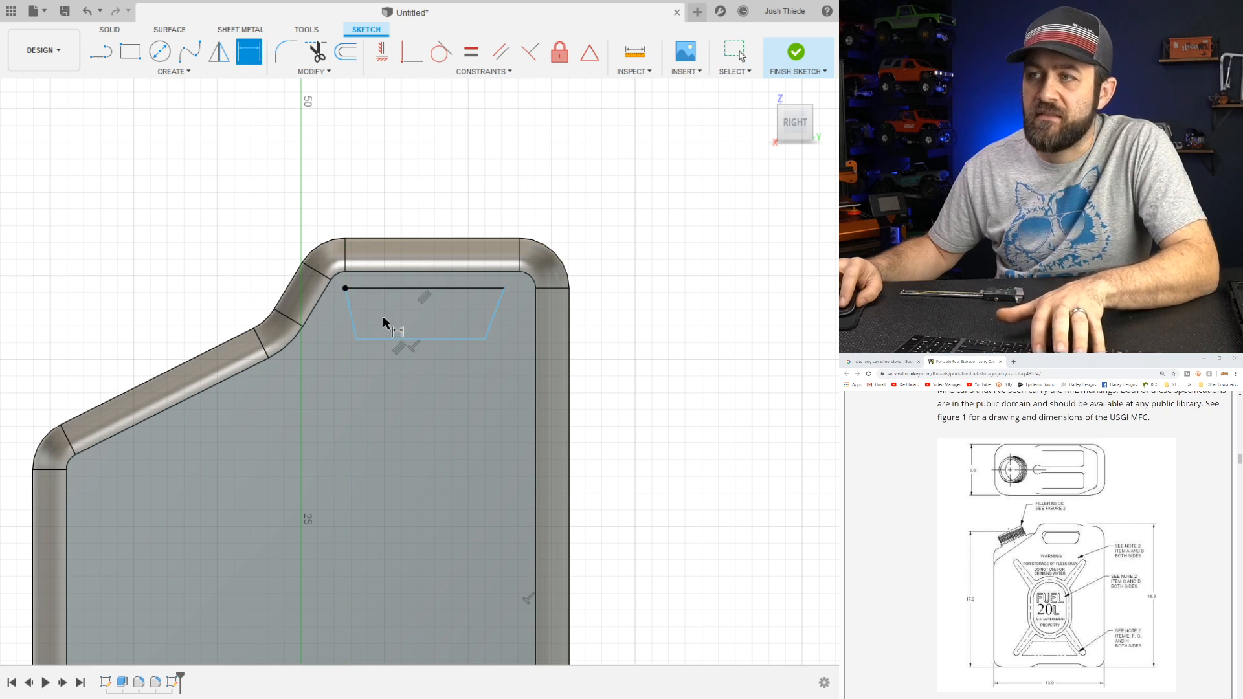
click(422, 288)
click(428, 213)
key(Escape)
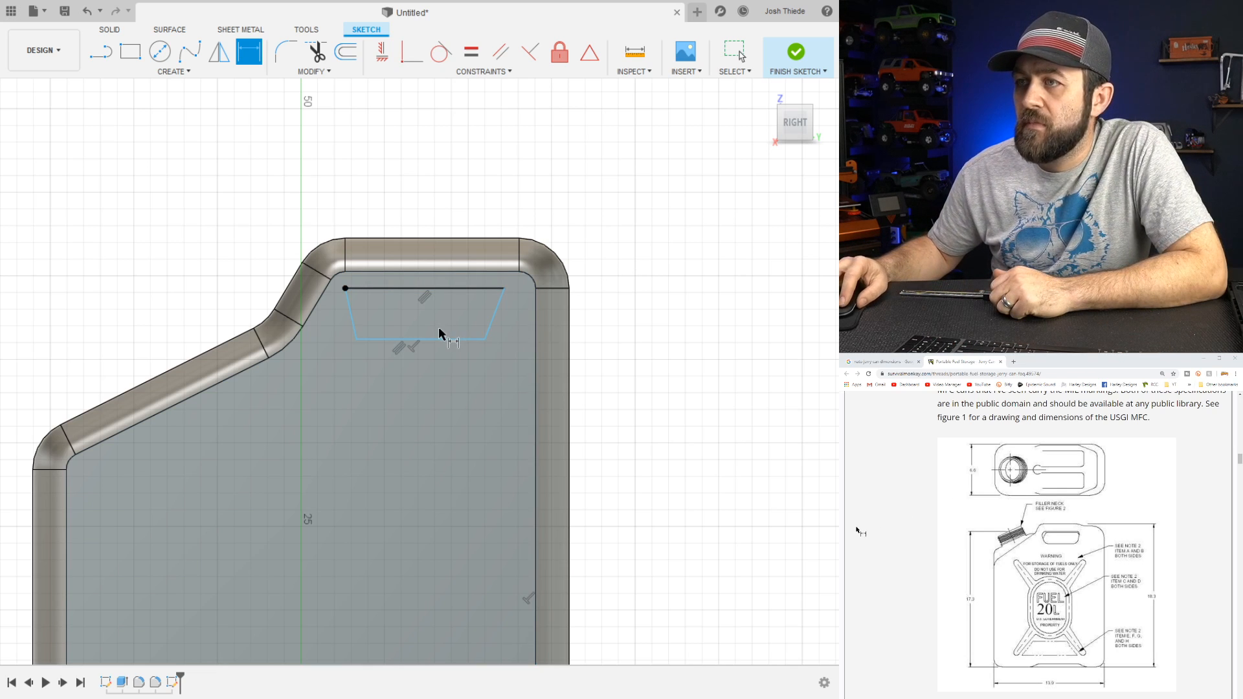
Join the midpoints of the handle opening's top and bottom lines with a construction line and constrain it vertical
key(l)
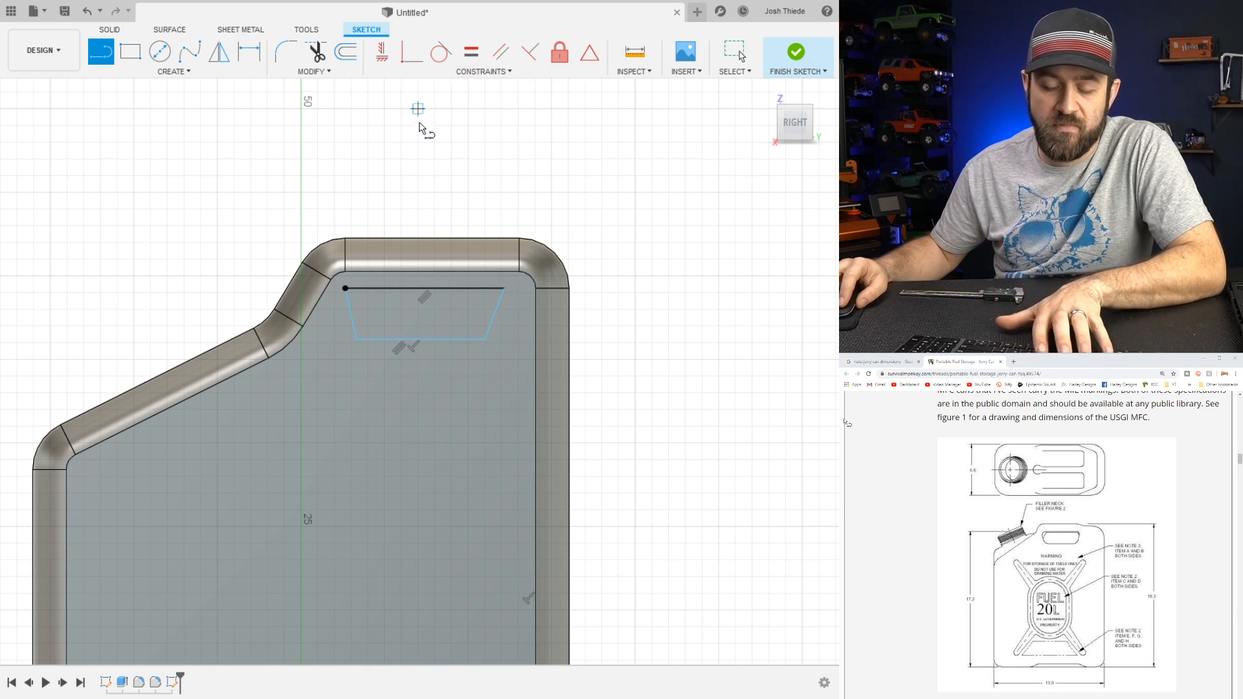
click(425, 340)
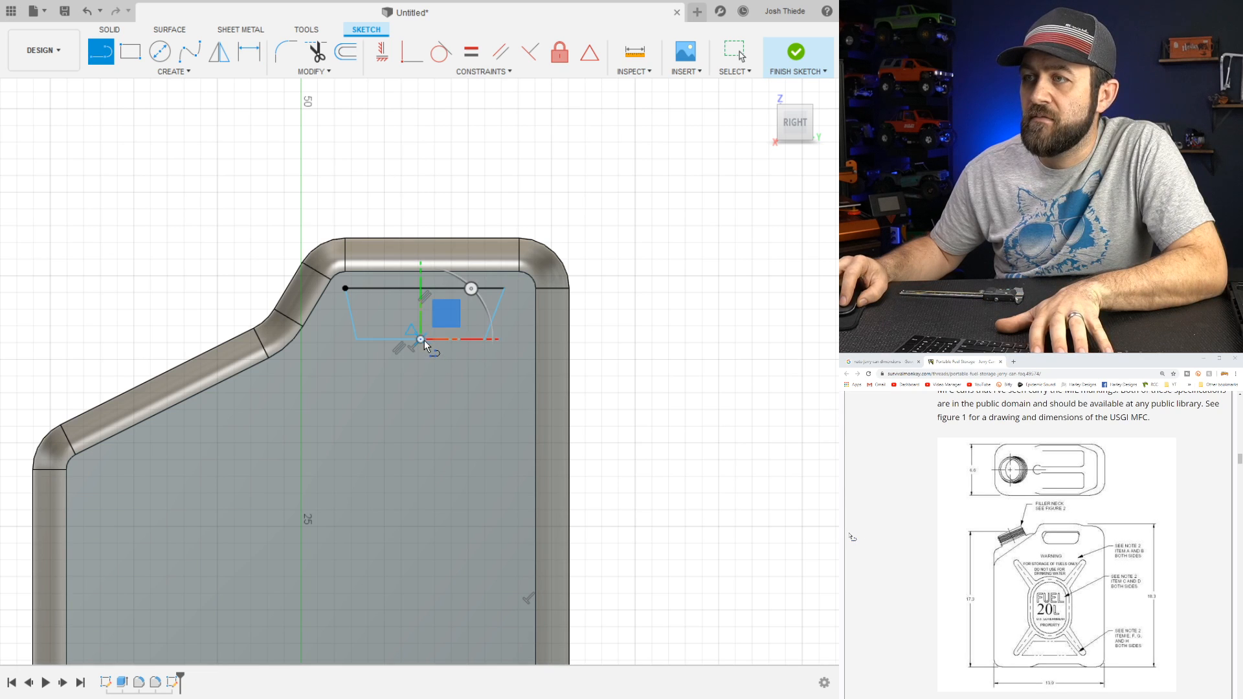
click(425, 290)
key(Escape)
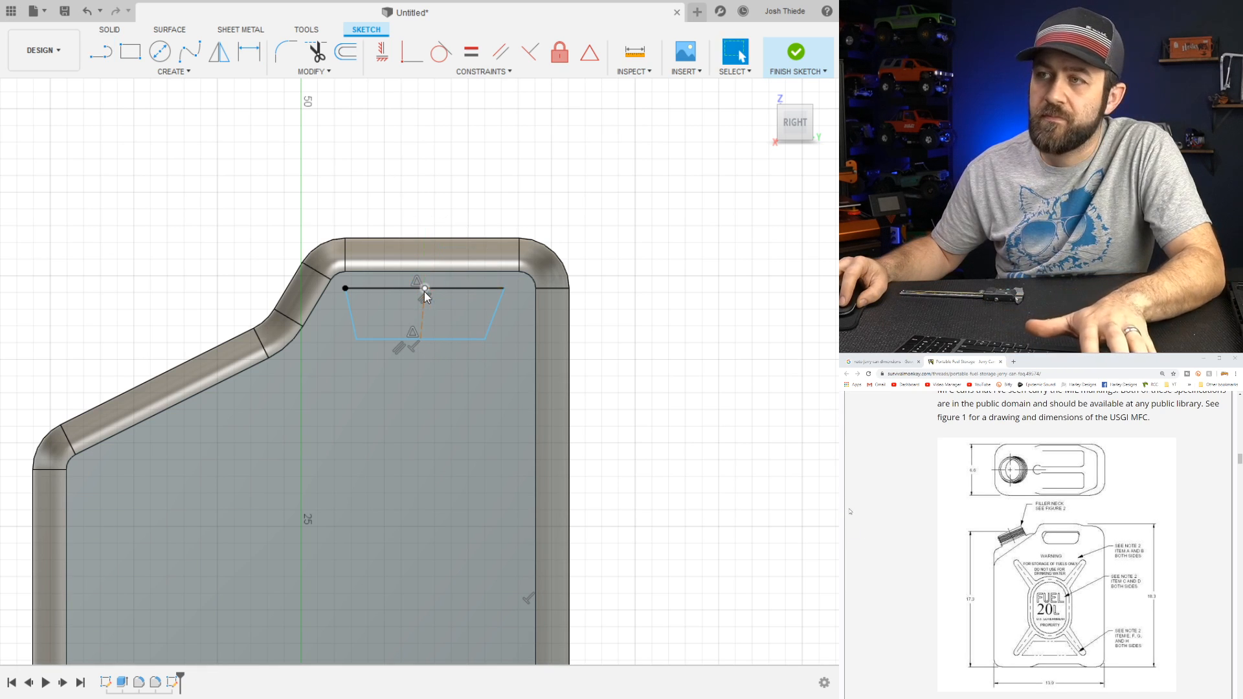
click(383, 52)
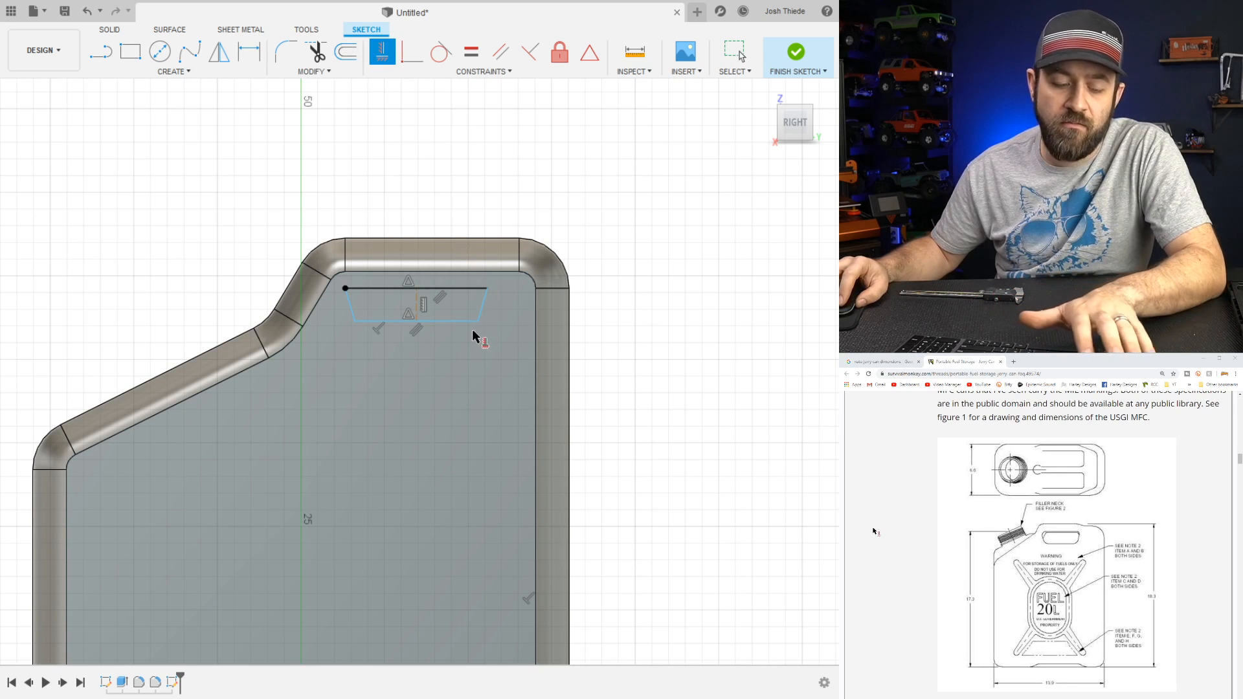
key(Escape)
Adjust the opening's lower and upper corners on the side away from the slope and delete the constraint at that upper corner
drag(479, 322, 480, 337)
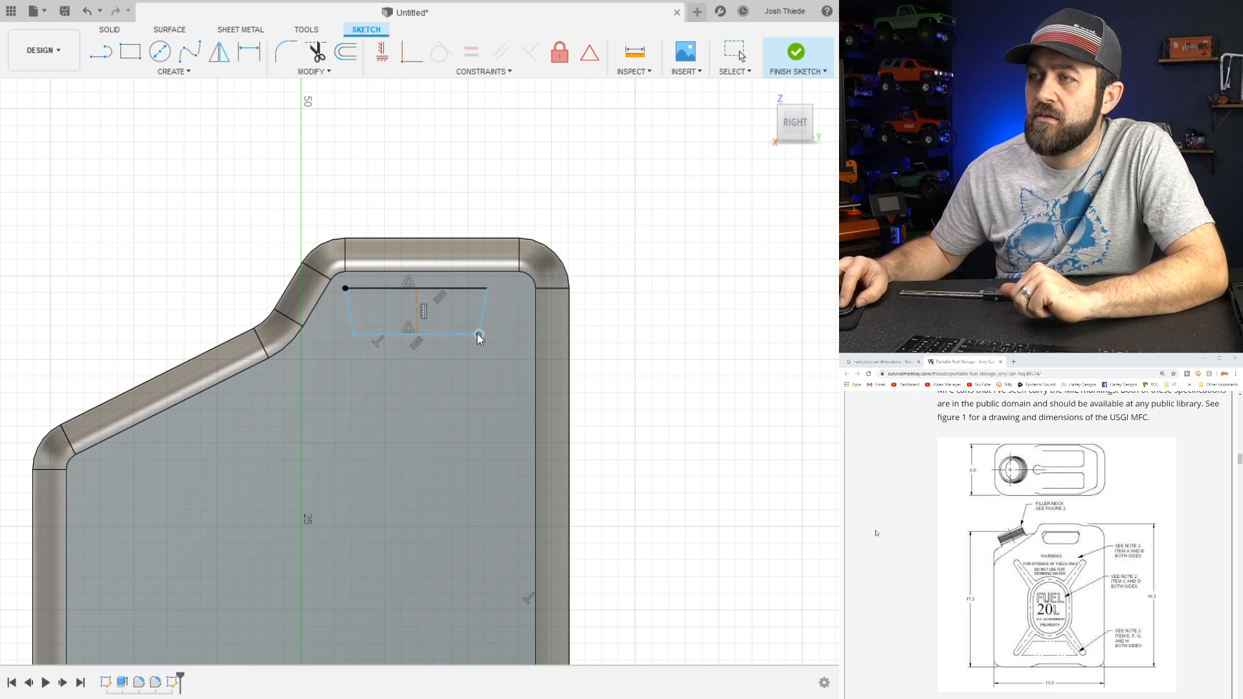
drag(488, 289, 501, 289)
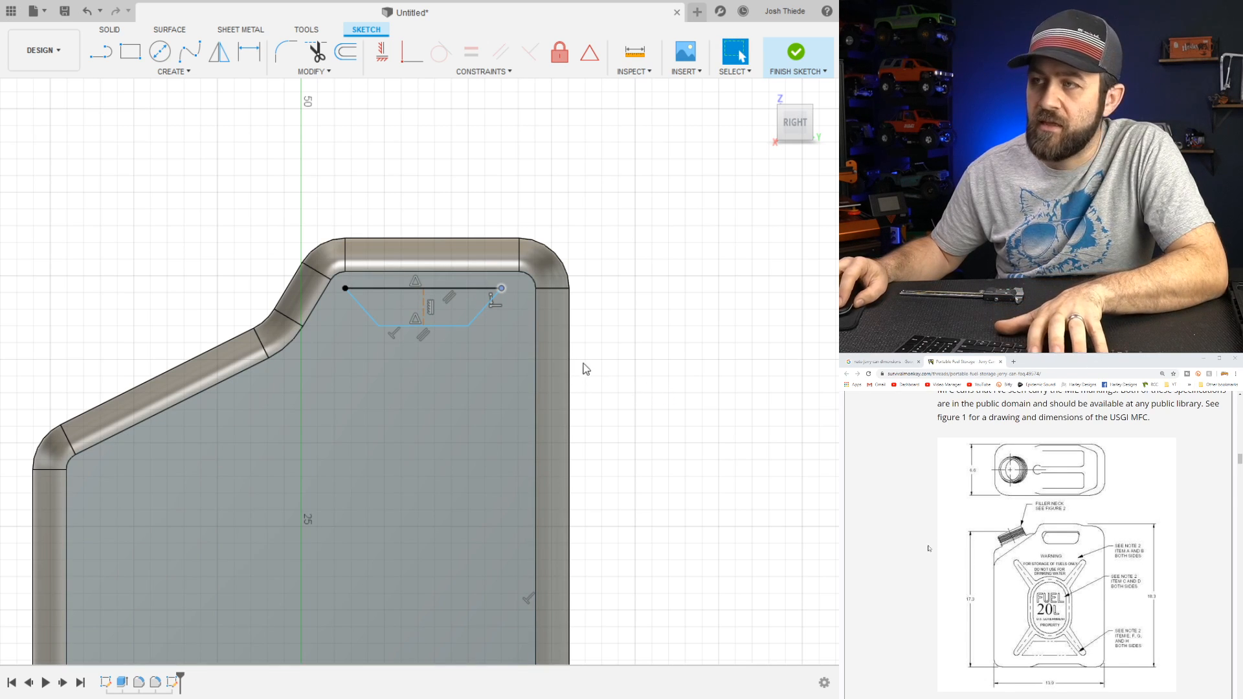
click(494, 304)
key(Delete)
Dimension the opening's bottom line to 6 mm
key(d)
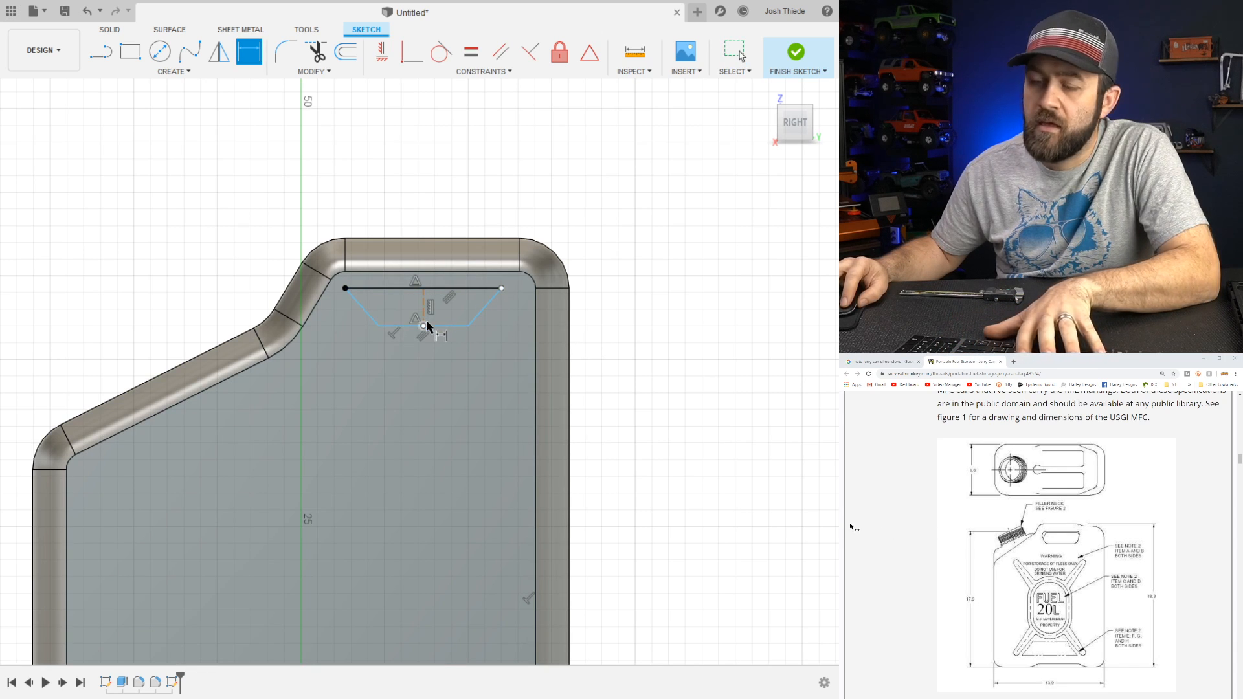
key(Escape)
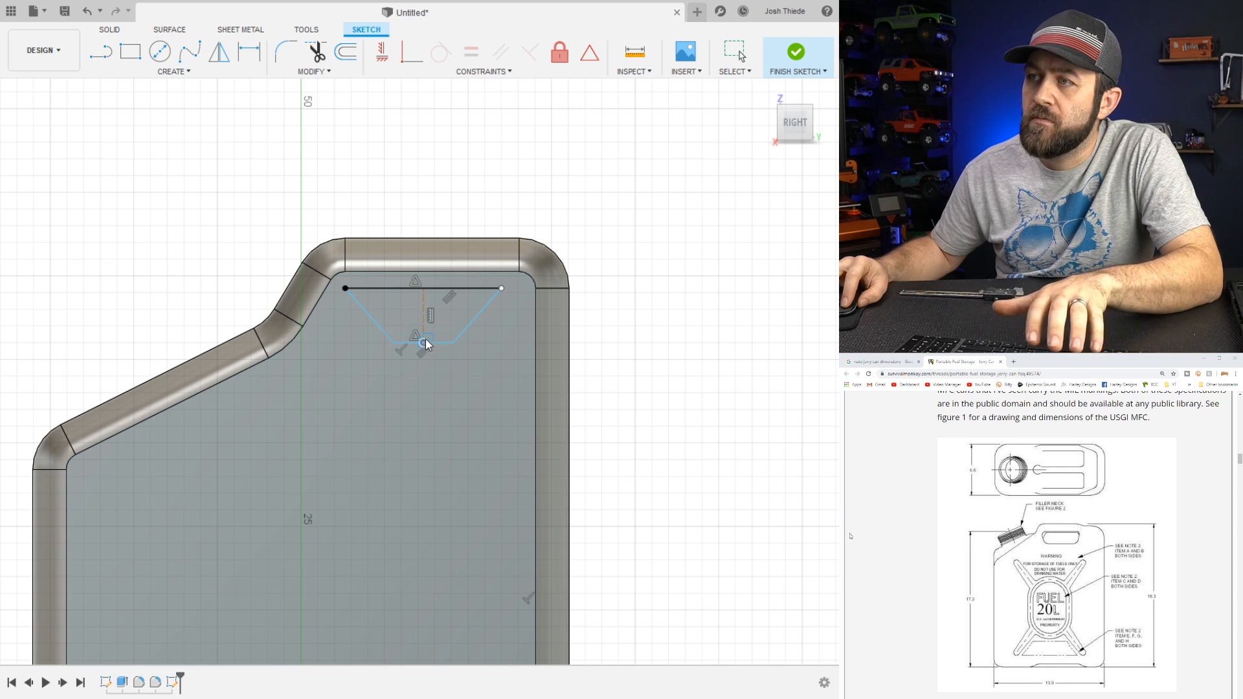
key(d)
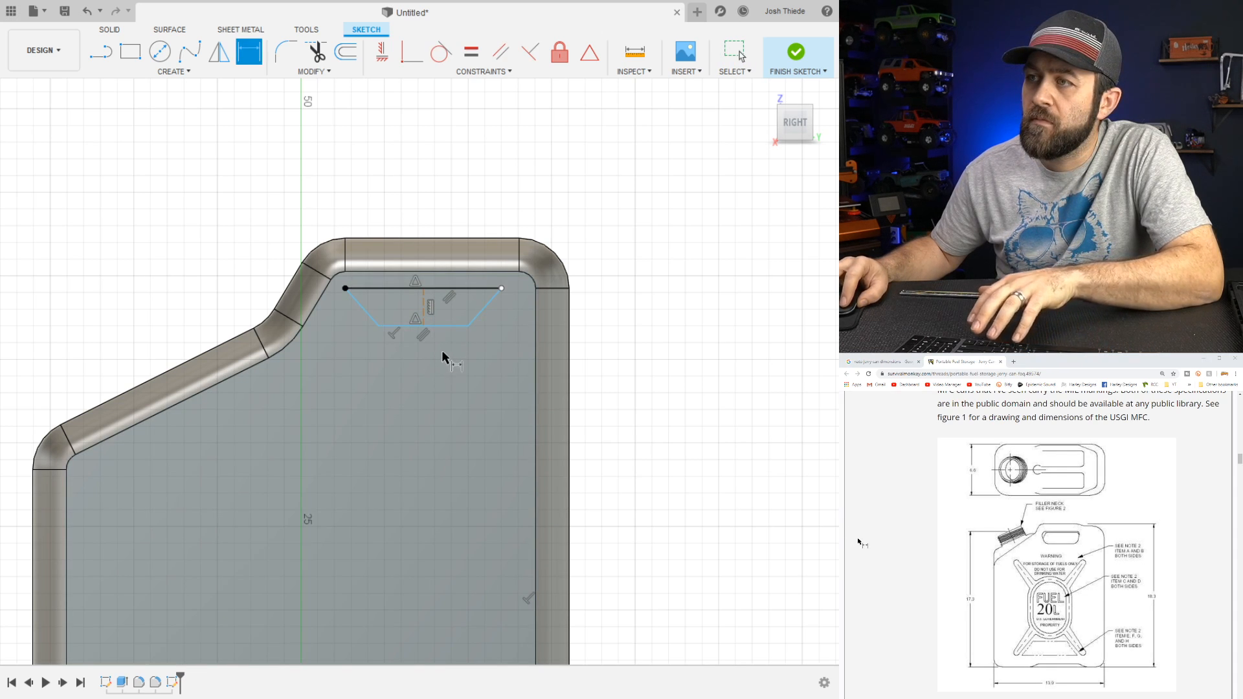
key(Escape)
key(d)
click(430, 328)
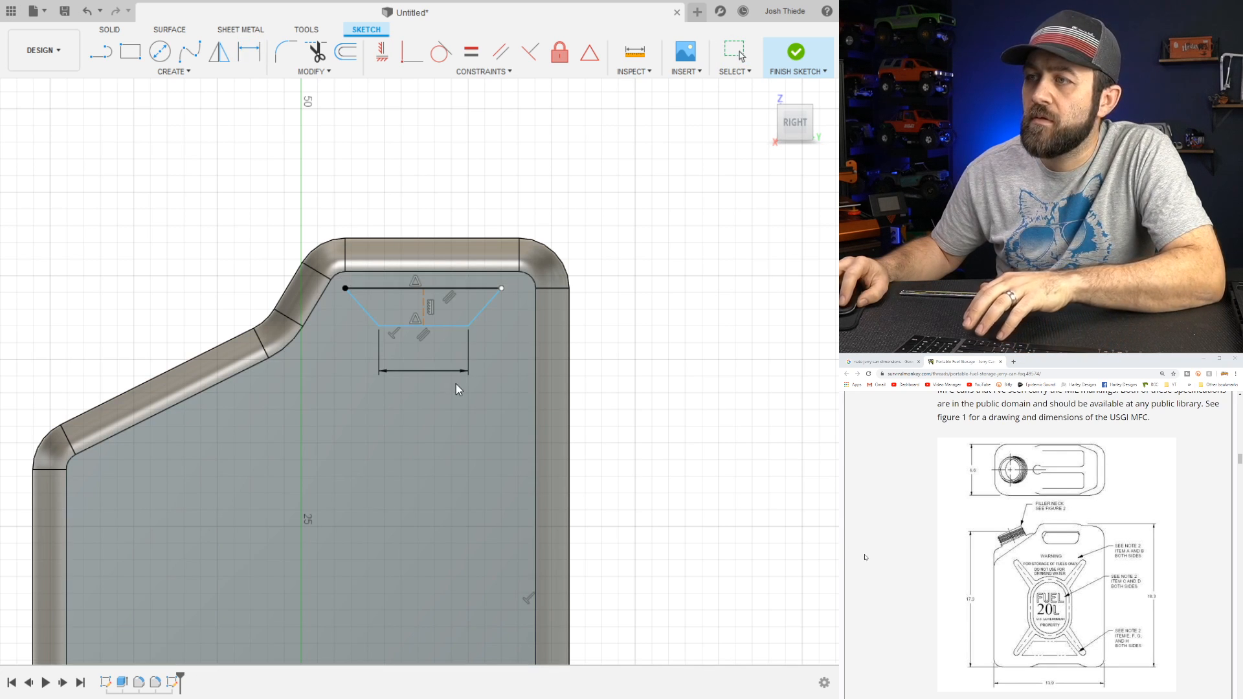
click(460, 384)
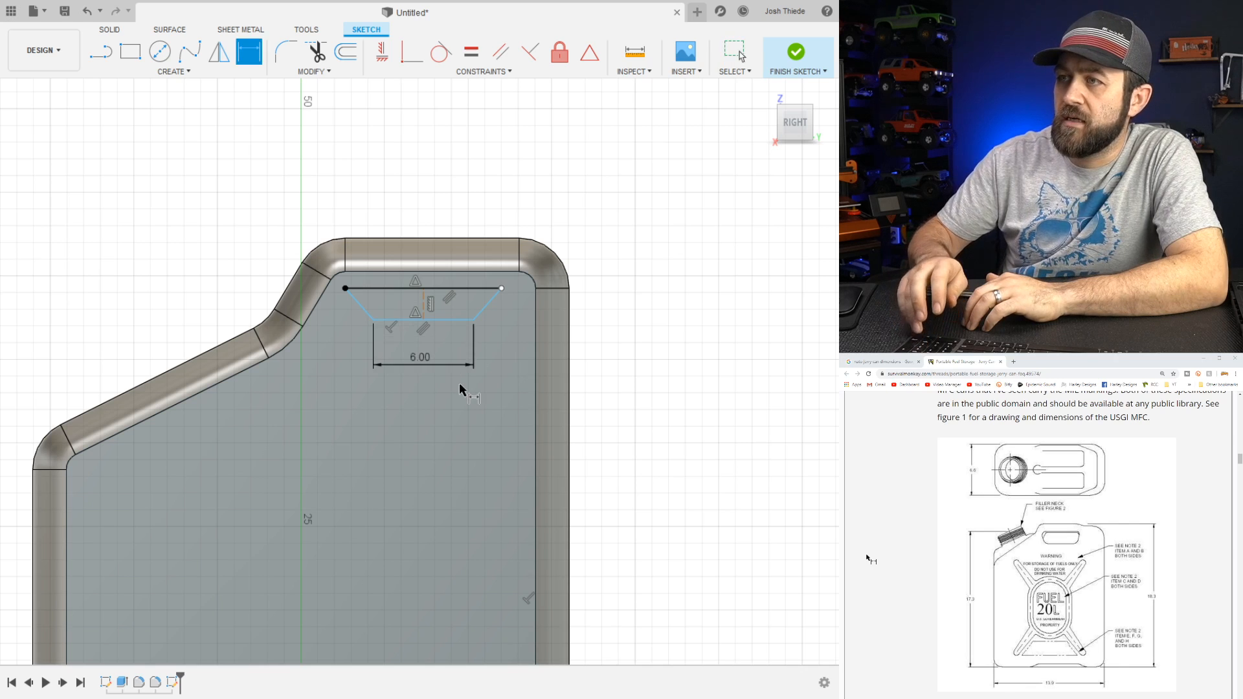
text(6)
key(Return)
Dimension the vertical distance between the opening's top and bottom lines to 3 mm
click(461, 320)
click(466, 288)
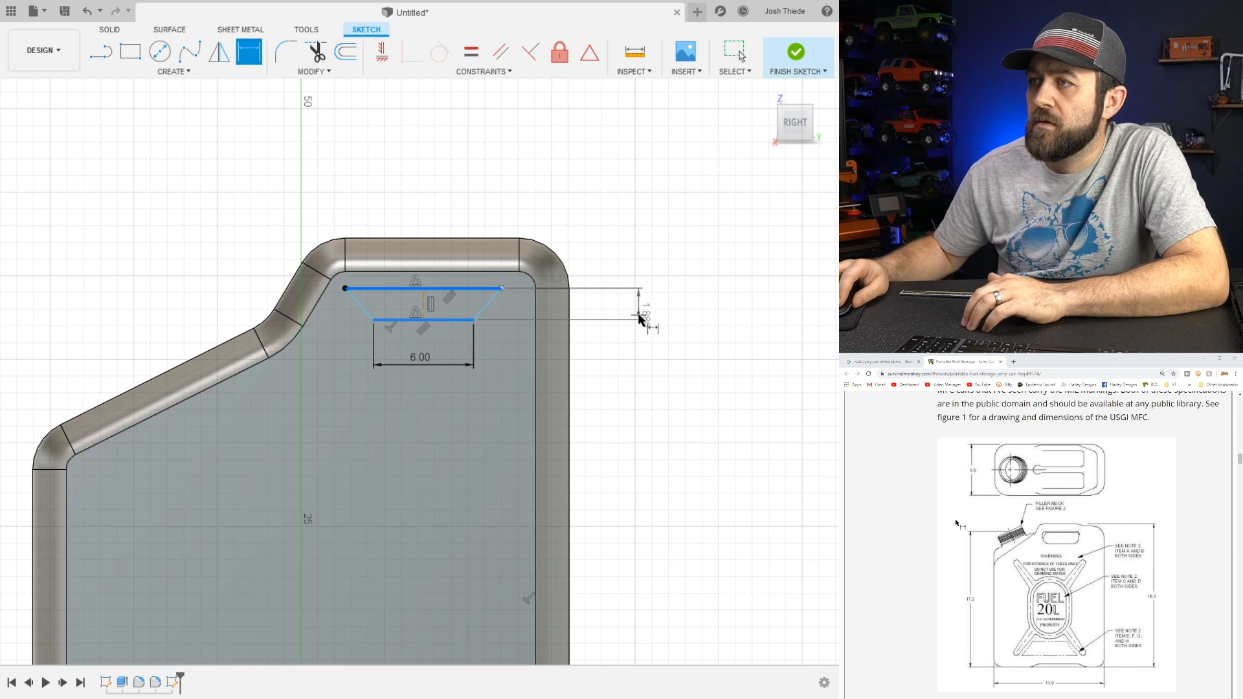
click(628, 350)
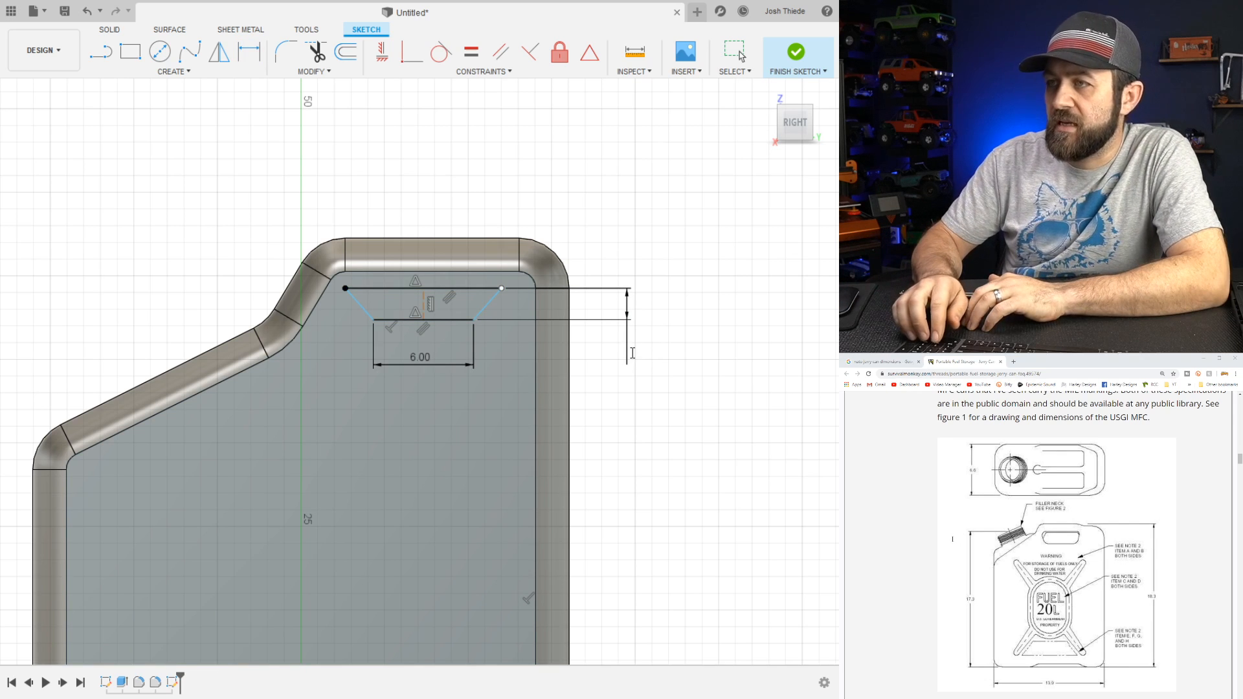
text(3)
key(Return)
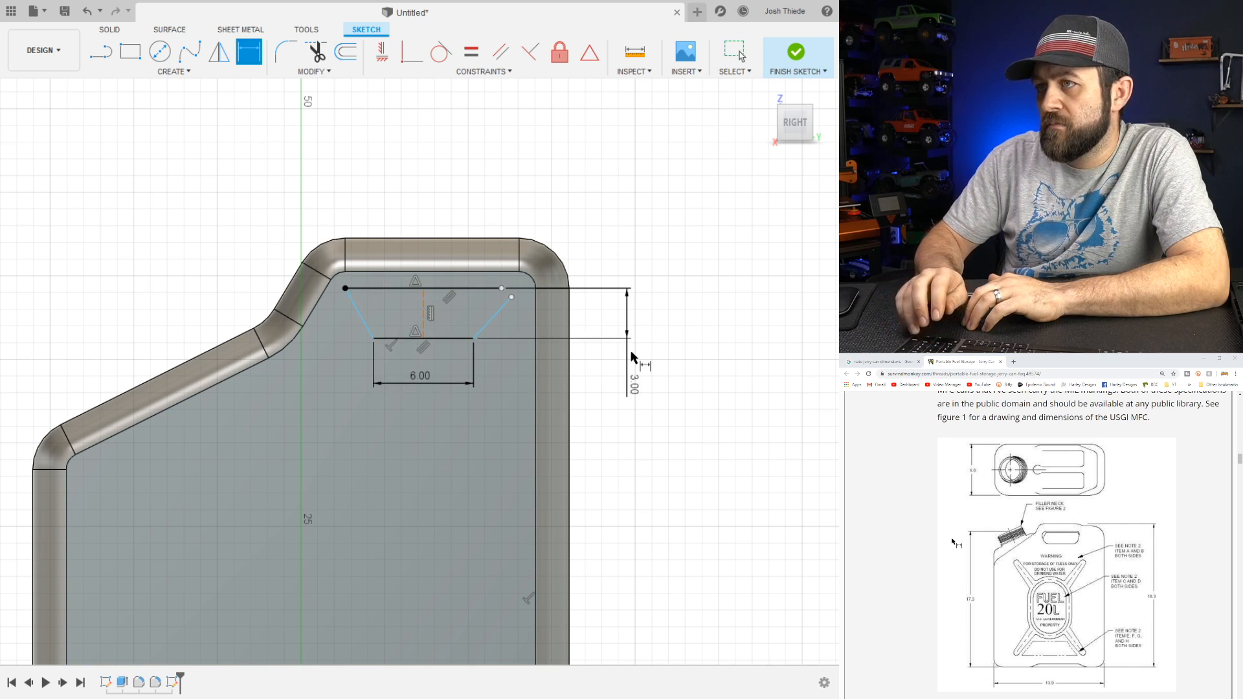
key(Escape)
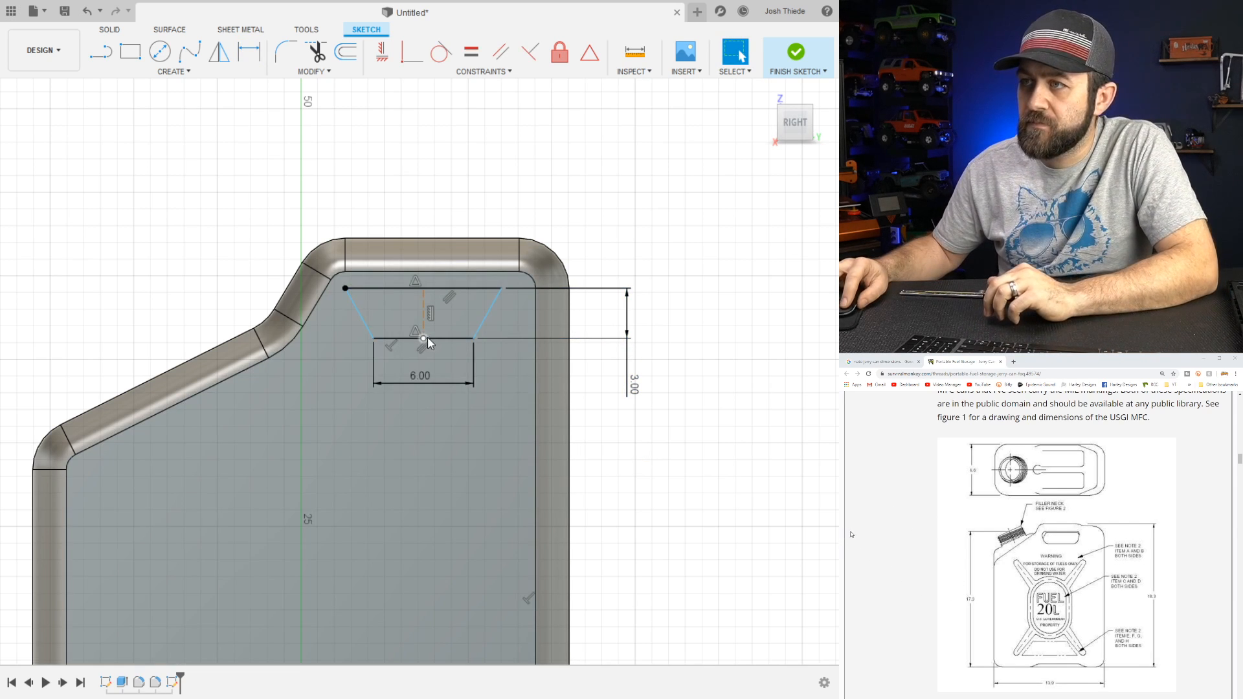
Dimension the opening's top line to 9 mm
mouse_move(423, 338)
mouse_down()
mouse_move(436, 335)
mouse_move(417, 329)
mouse_move(431, 332)
mouse_up()
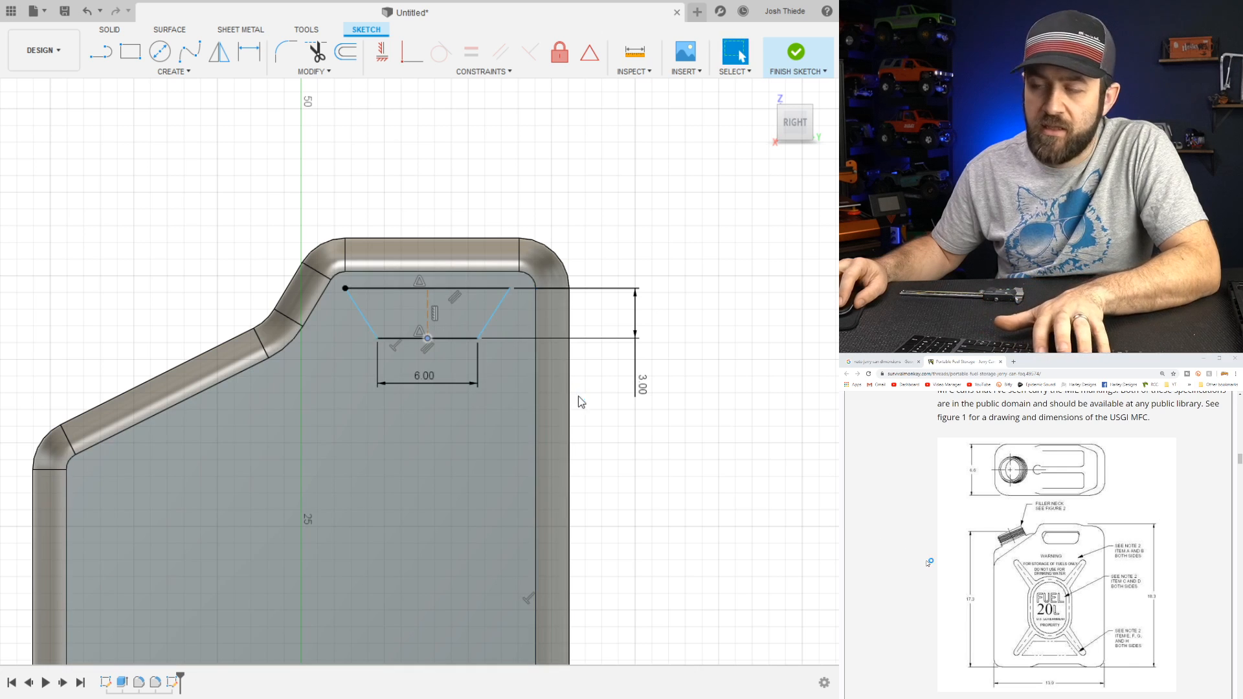
key(d)
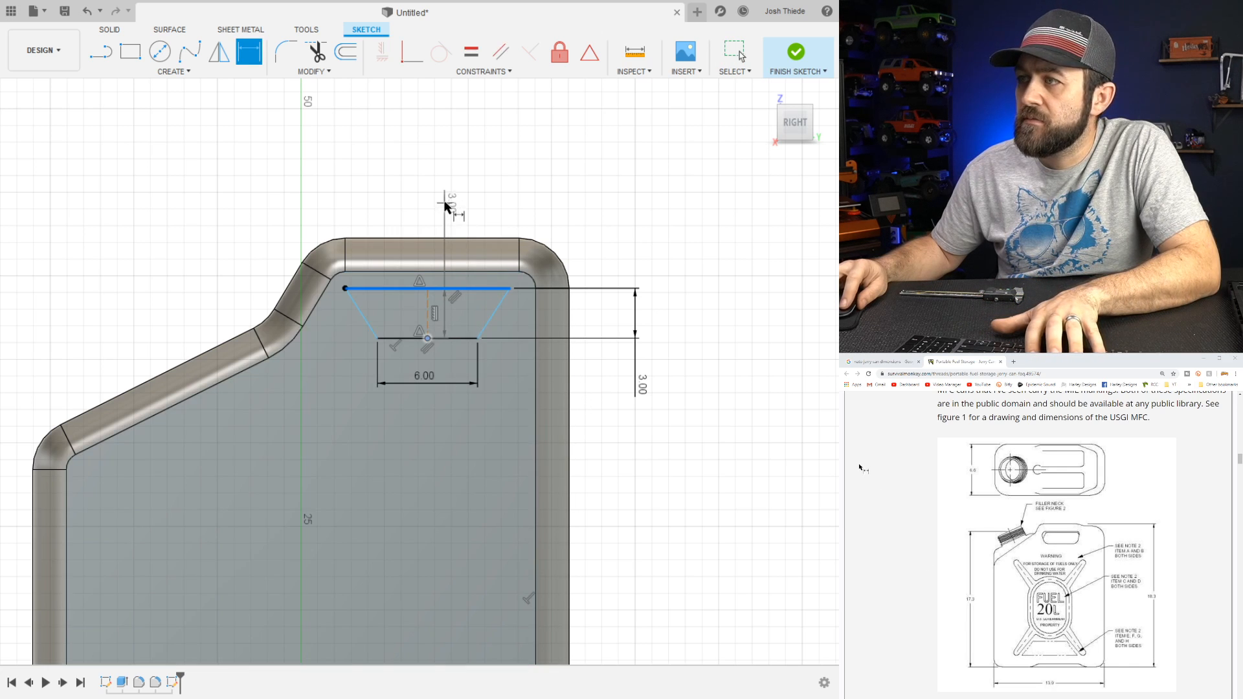
key(Escape)
key(d)
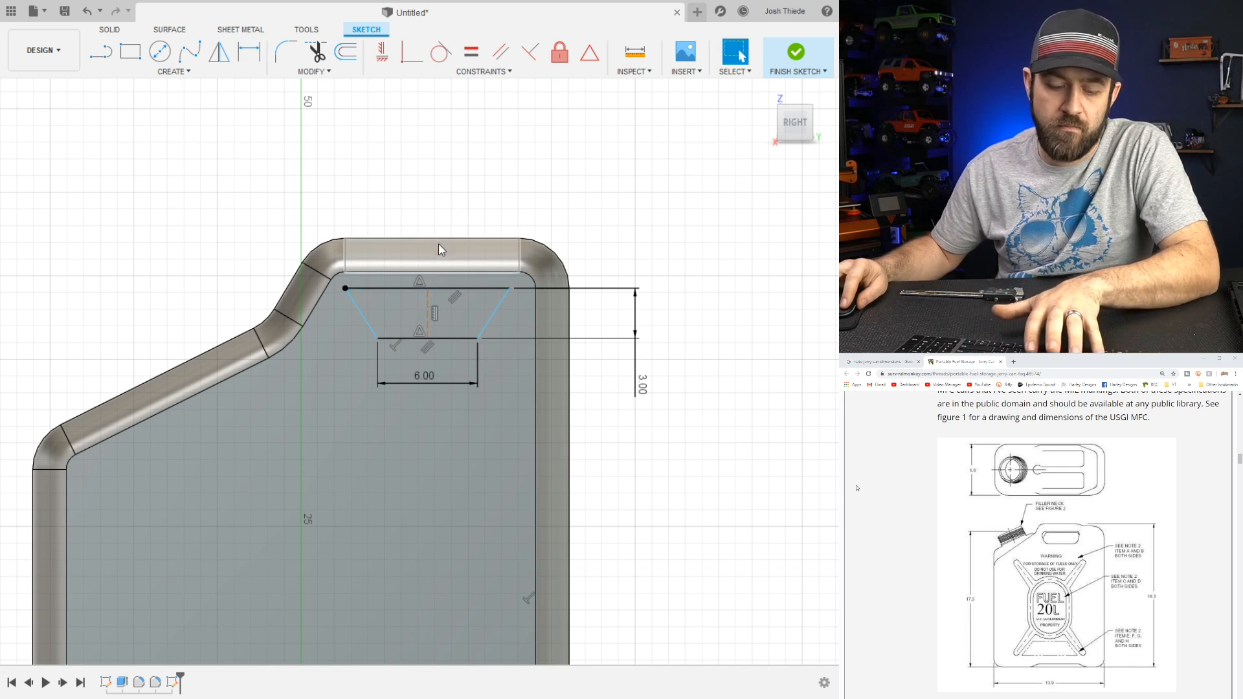
click(449, 290)
click(443, 205)
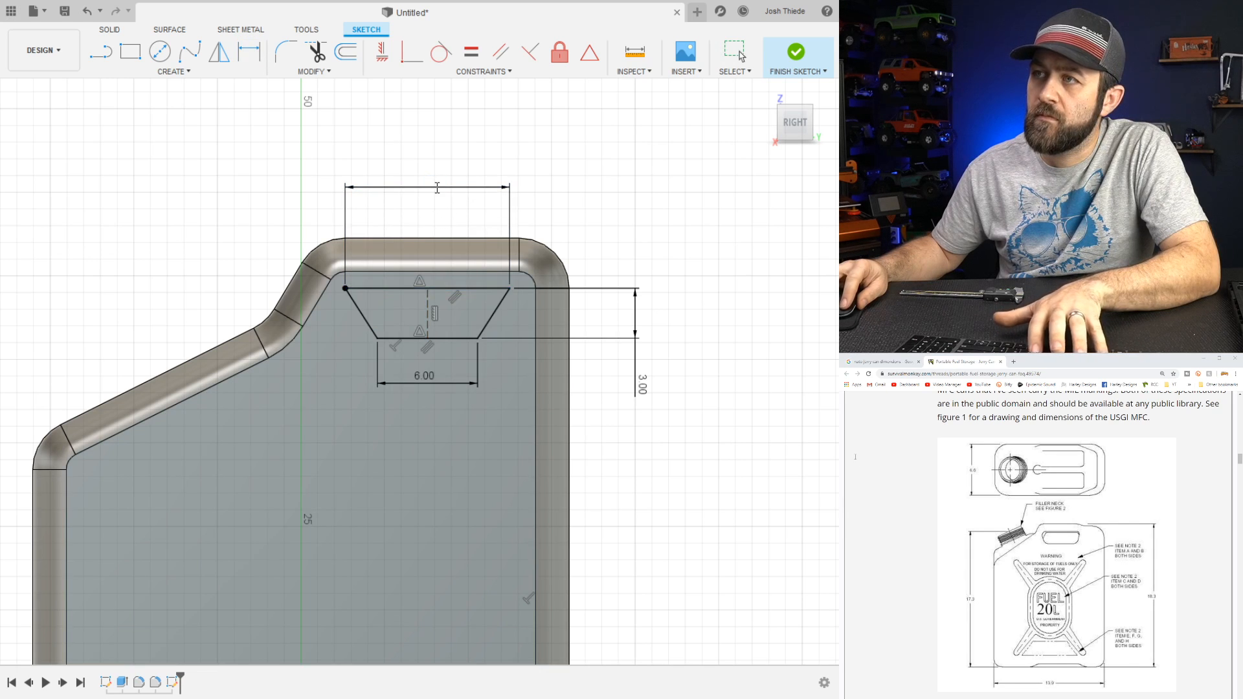
text(9)
key(Return)
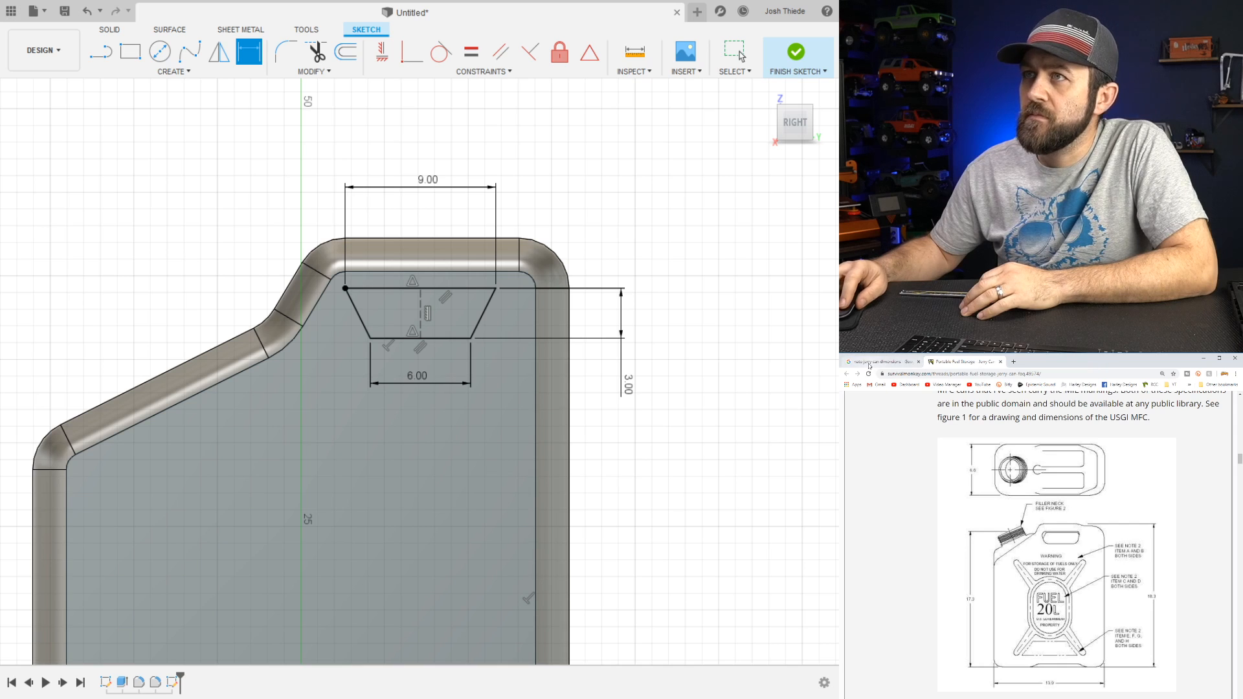
Set the opening's top line dimension to 8 mm and finish the sketch
double_click(430, 183)
text(8)
key(Return)
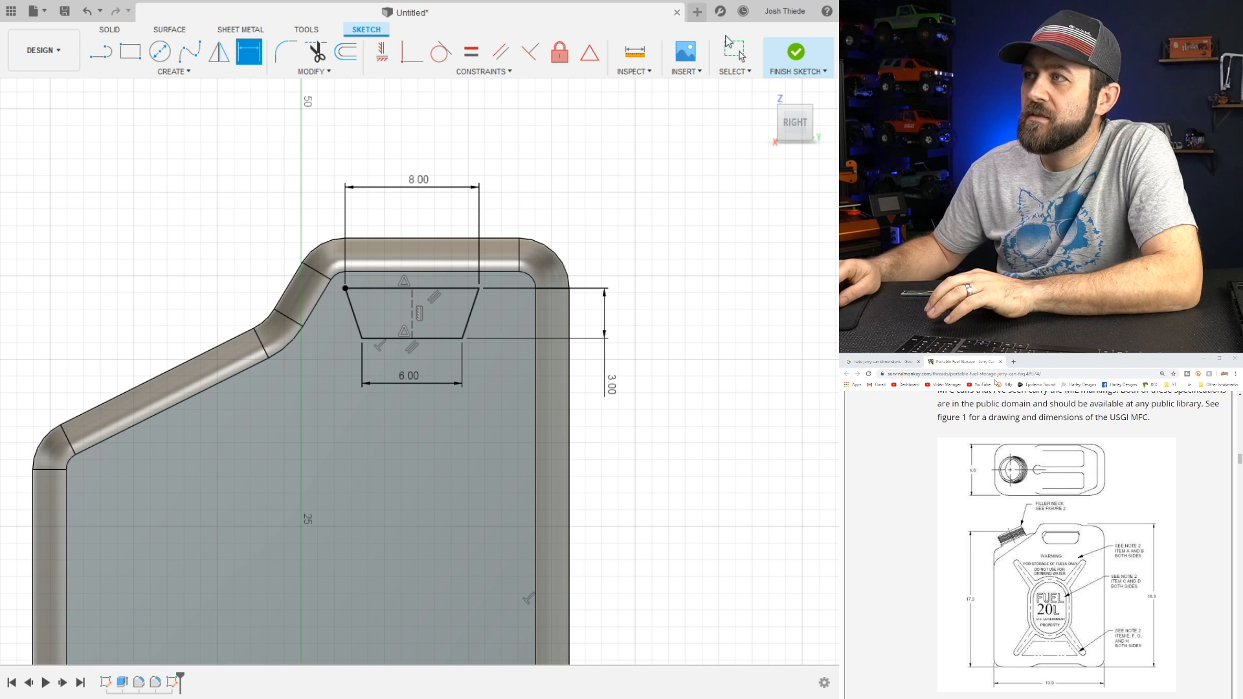
click(801, 69)
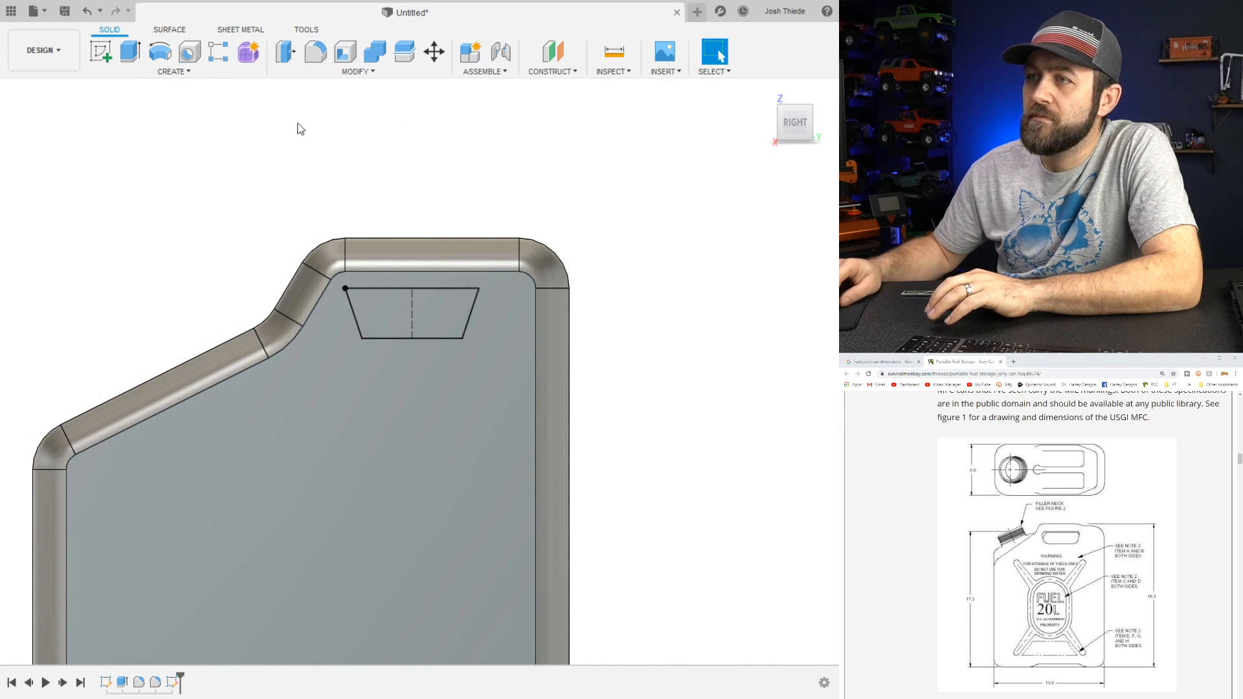
Extrude the handle opening profile 20 mm into the body as a cut through the can's full thickness
click(132, 47)
click(380, 312)
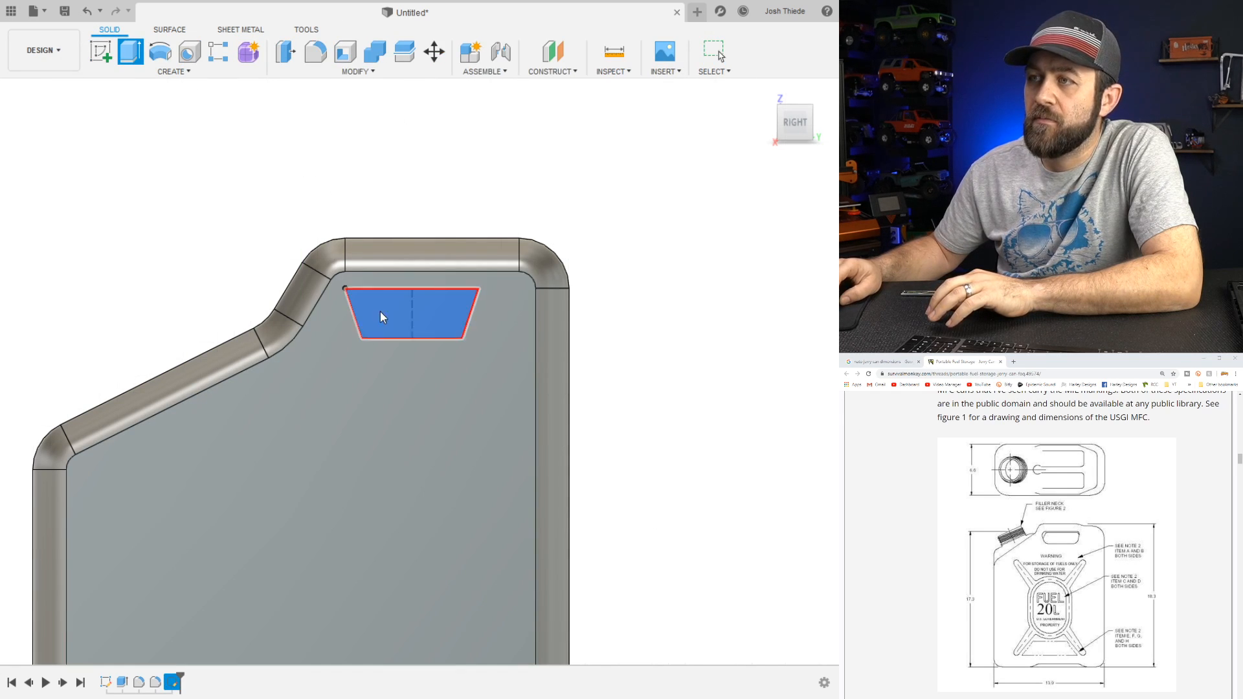
shift+middle_drag(379, 312, 294, 327)
shift+drag(294, 327, 319, 355)
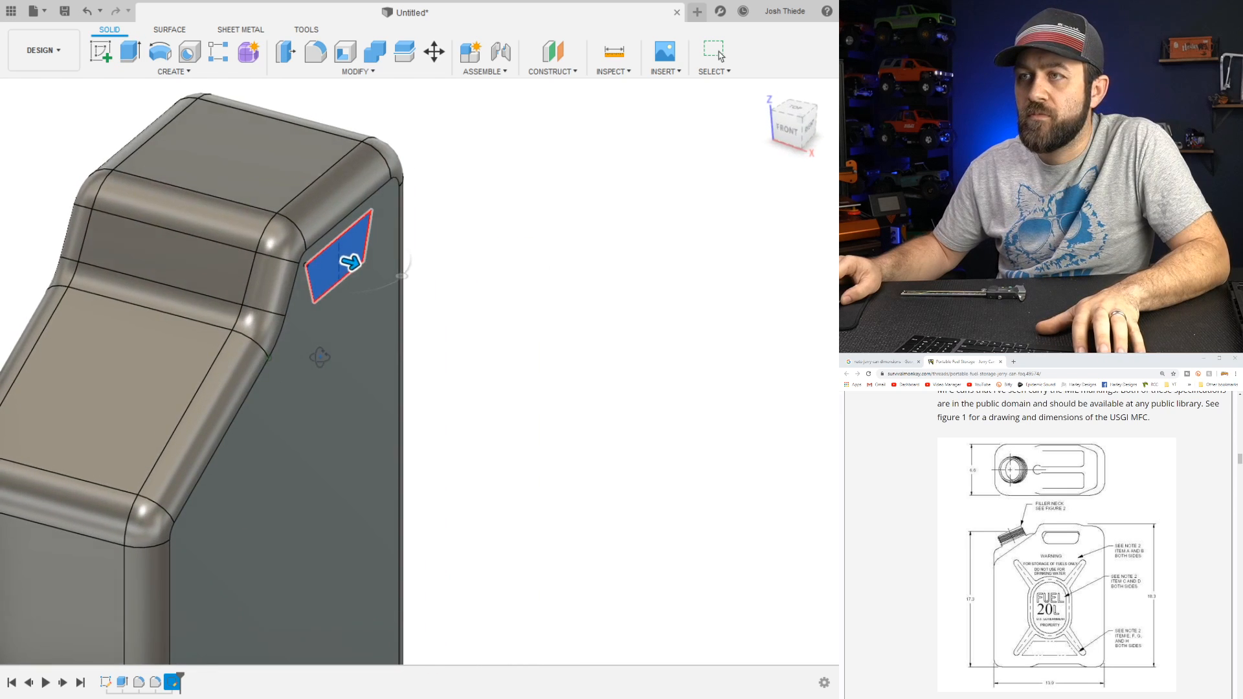
scroll(337, 351, down, 4)
scroll(138, 289, up, 5)
scroll(446, 419, down, 2)
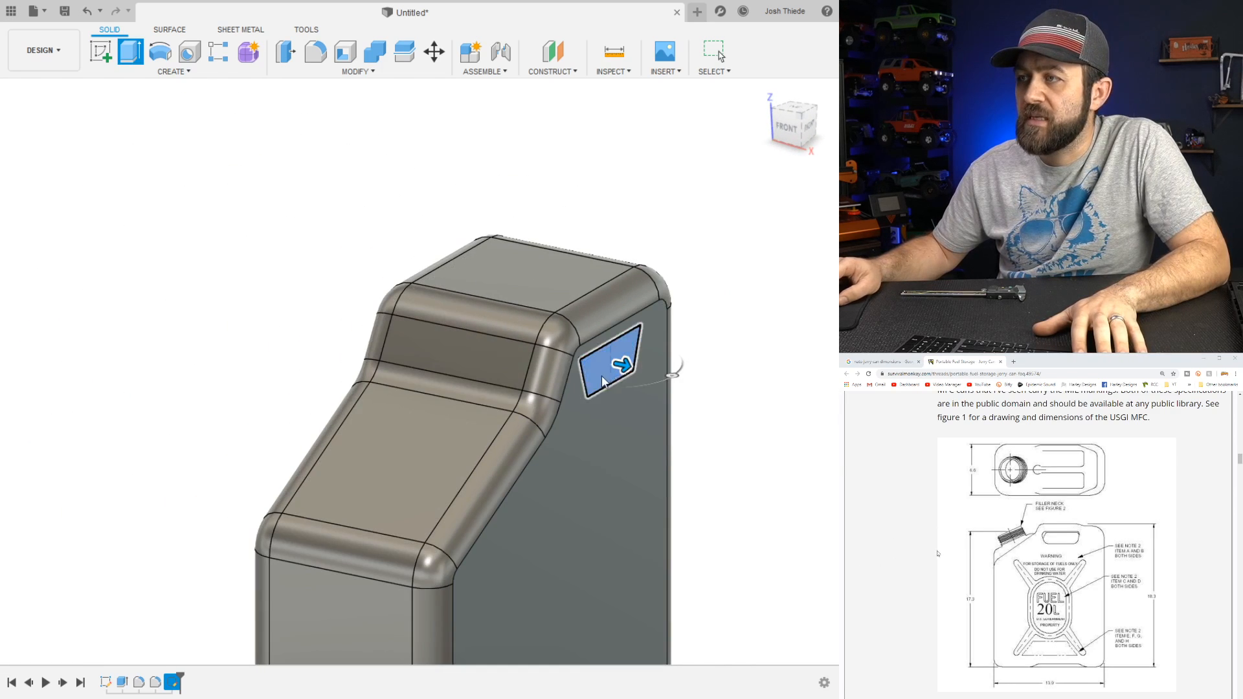
drag(601, 376, 370, 335)
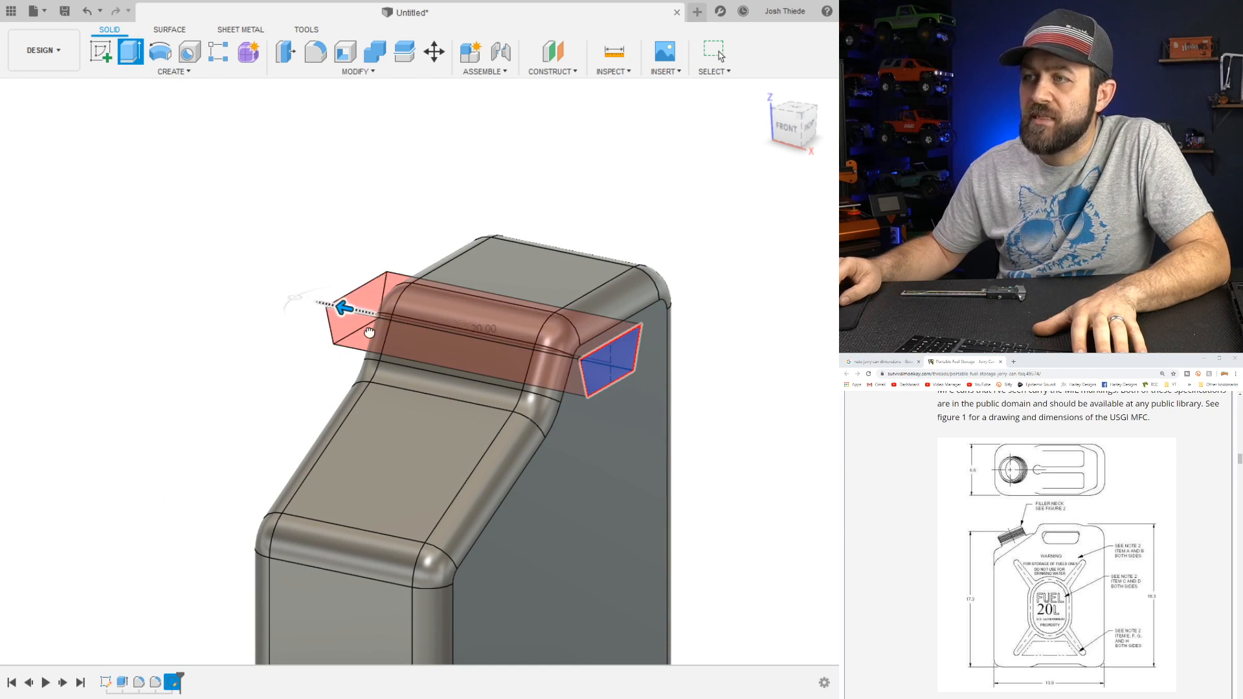
shift+middle_drag(319, 373, 289, 383)
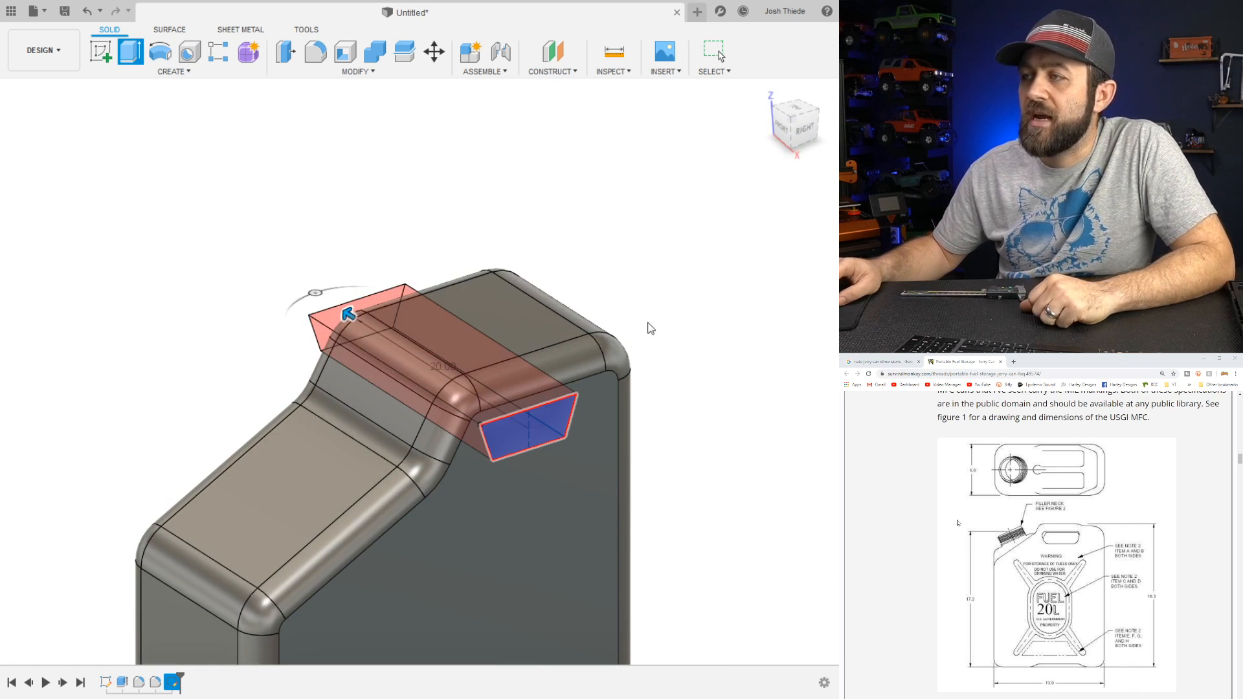
key(Return)
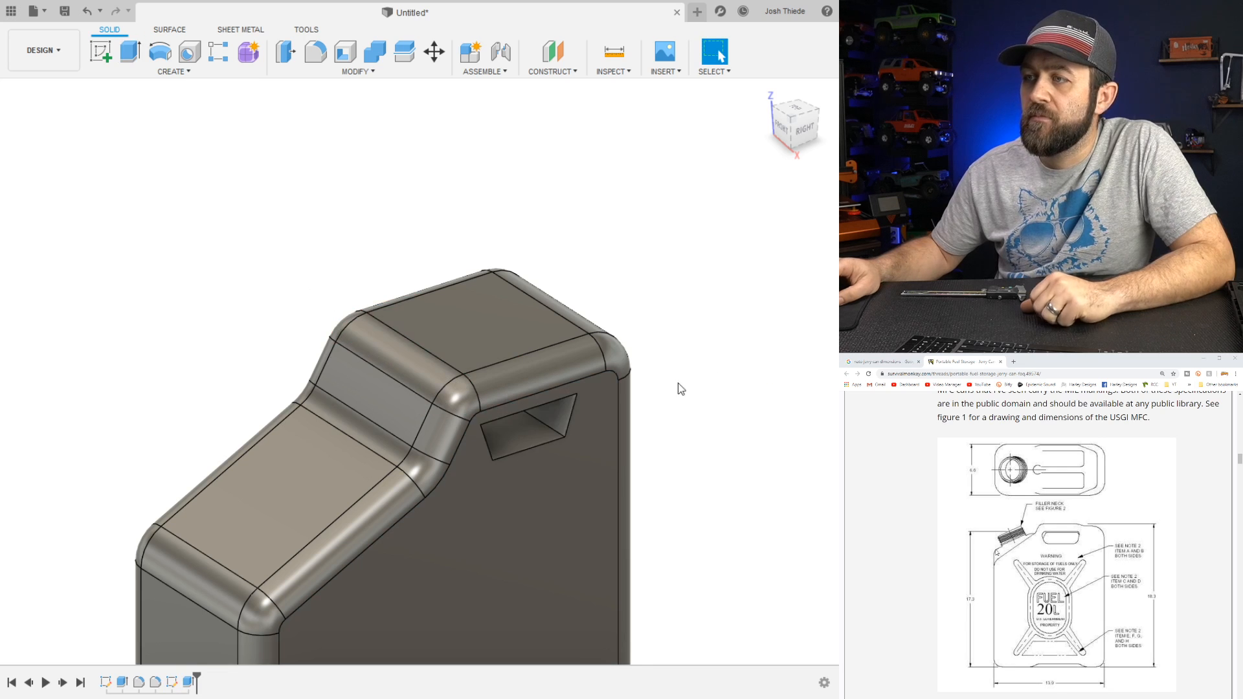
Fillet the four corner edges running through the handle opening with a 1 mm radius
shift+middle_drag(471, 421, 422, 397)
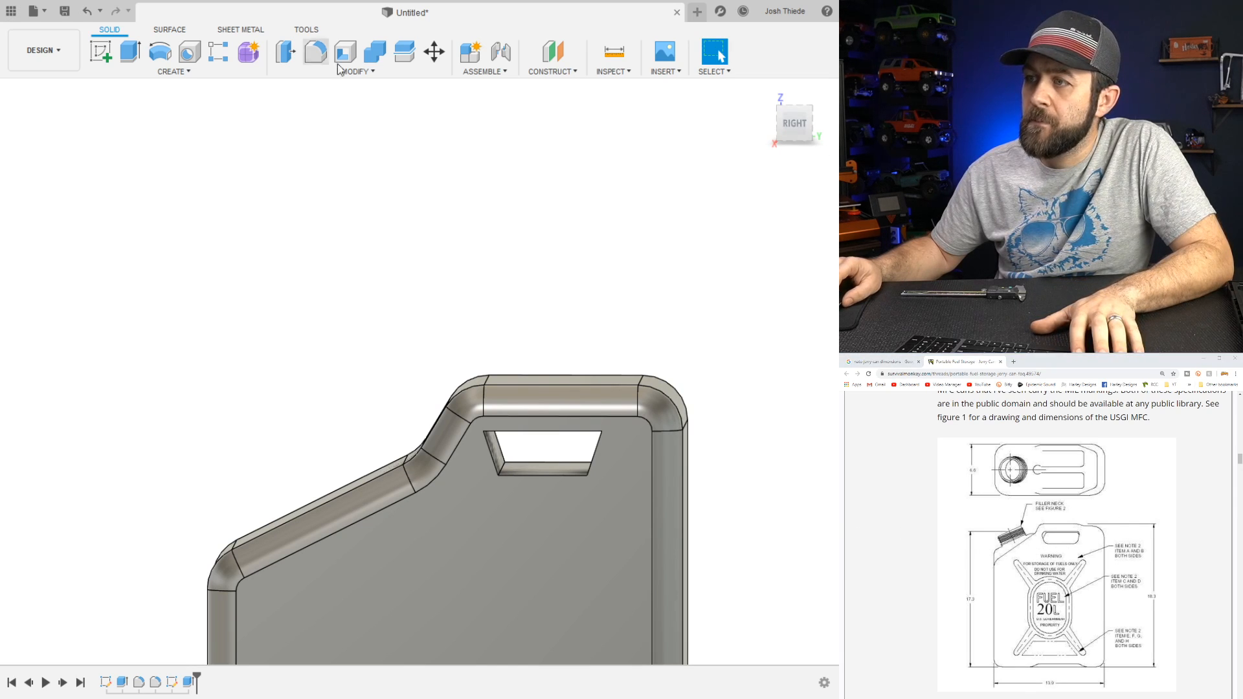
scroll(581, 503, up, 2)
click(313, 54)
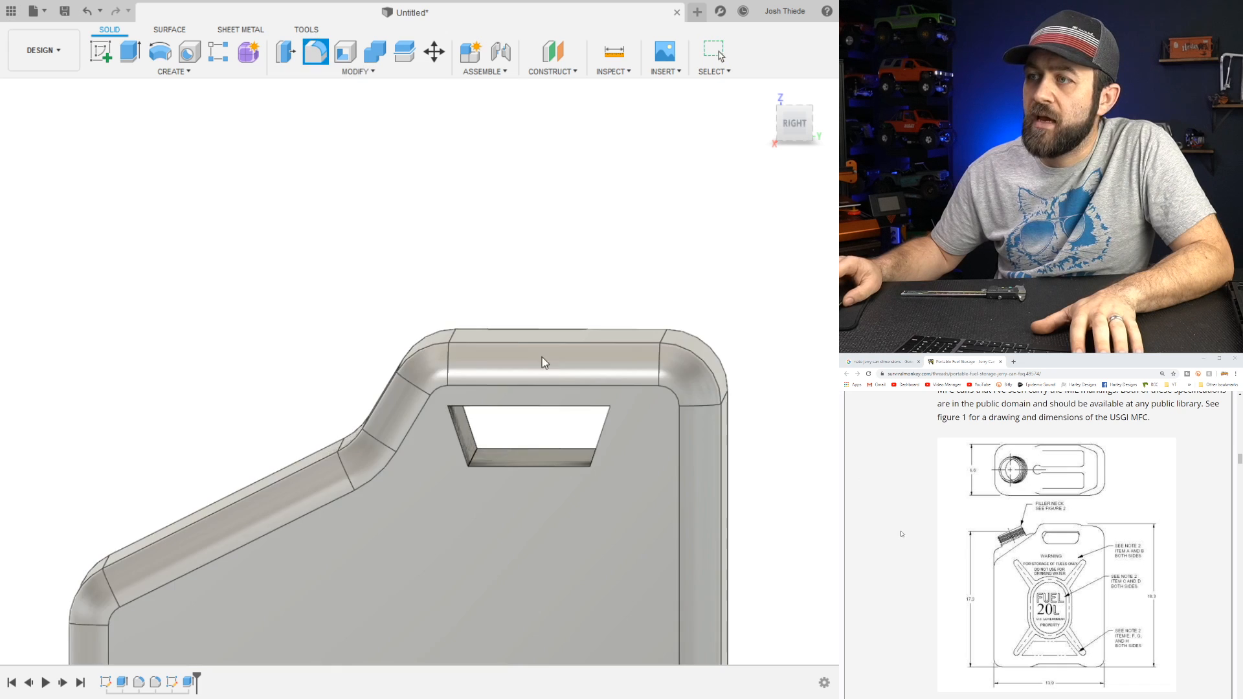
scroll(534, 433, up, 3)
click(404, 464)
shift+middle_drag(404, 464, 352, 413)
click(266, 284)
scroll(385, 406, down, 2)
mouse_move(379, 404)
shift+middle_down()
mouse_move(421, 335)
mouse_move(388, 382)
shift+middle_up()
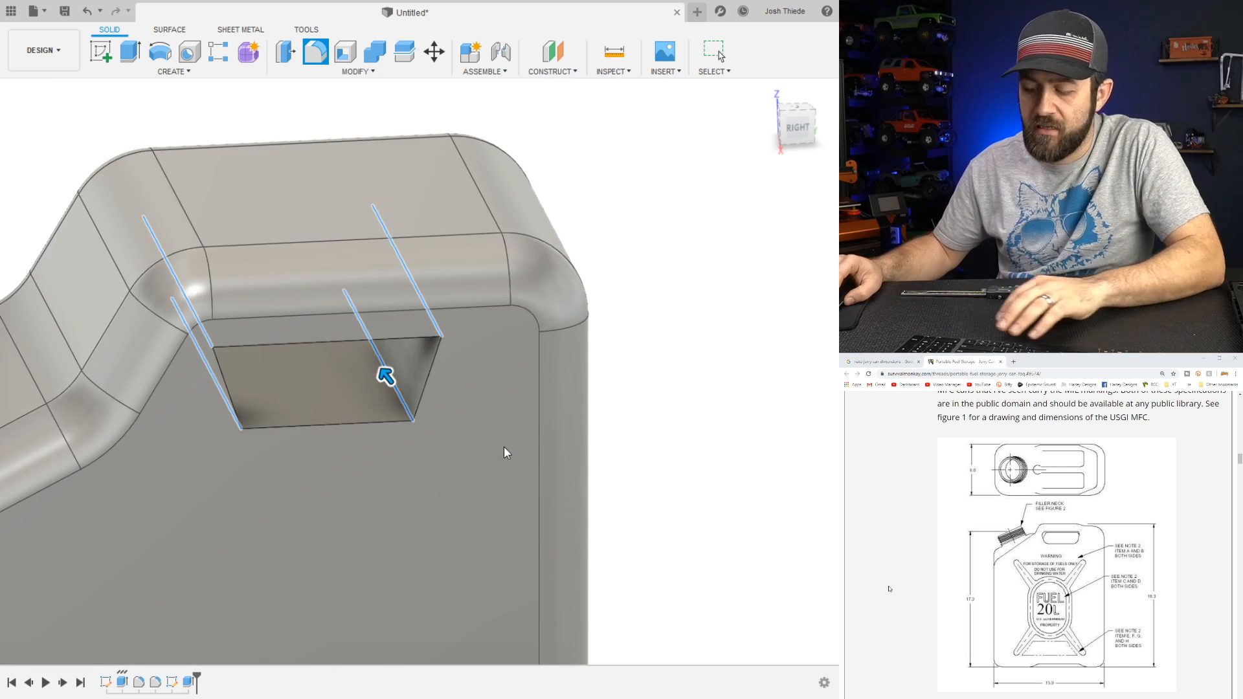
text(3)
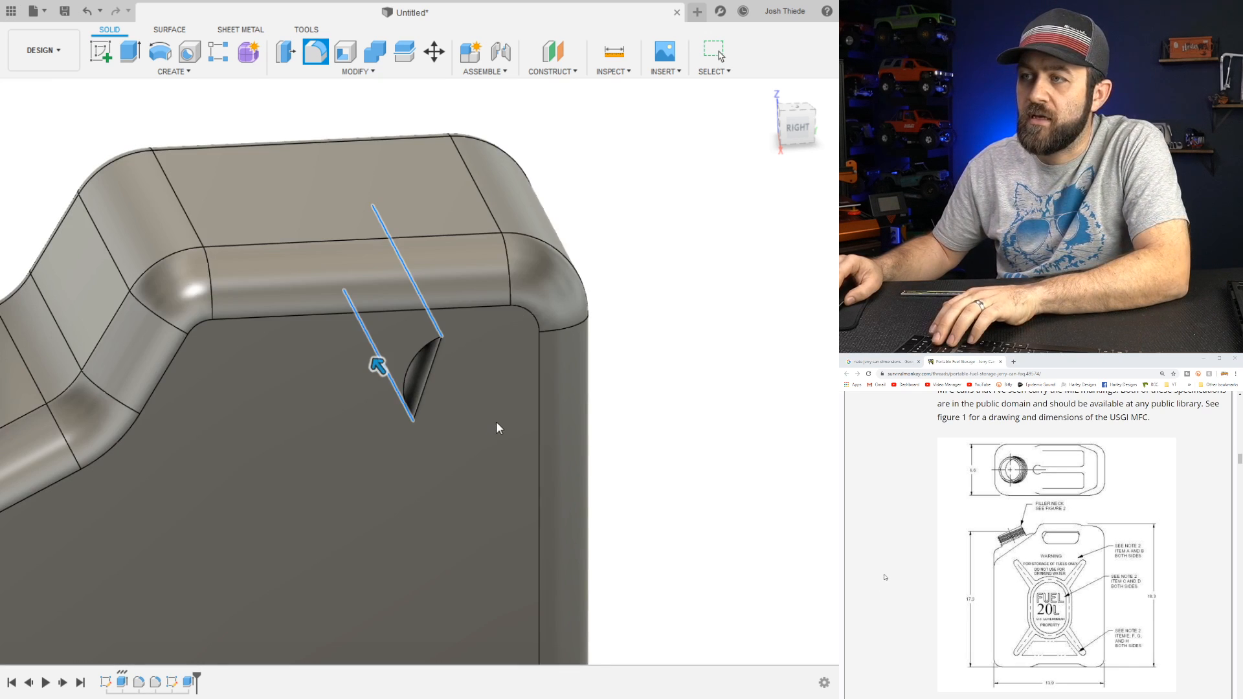
text(1)
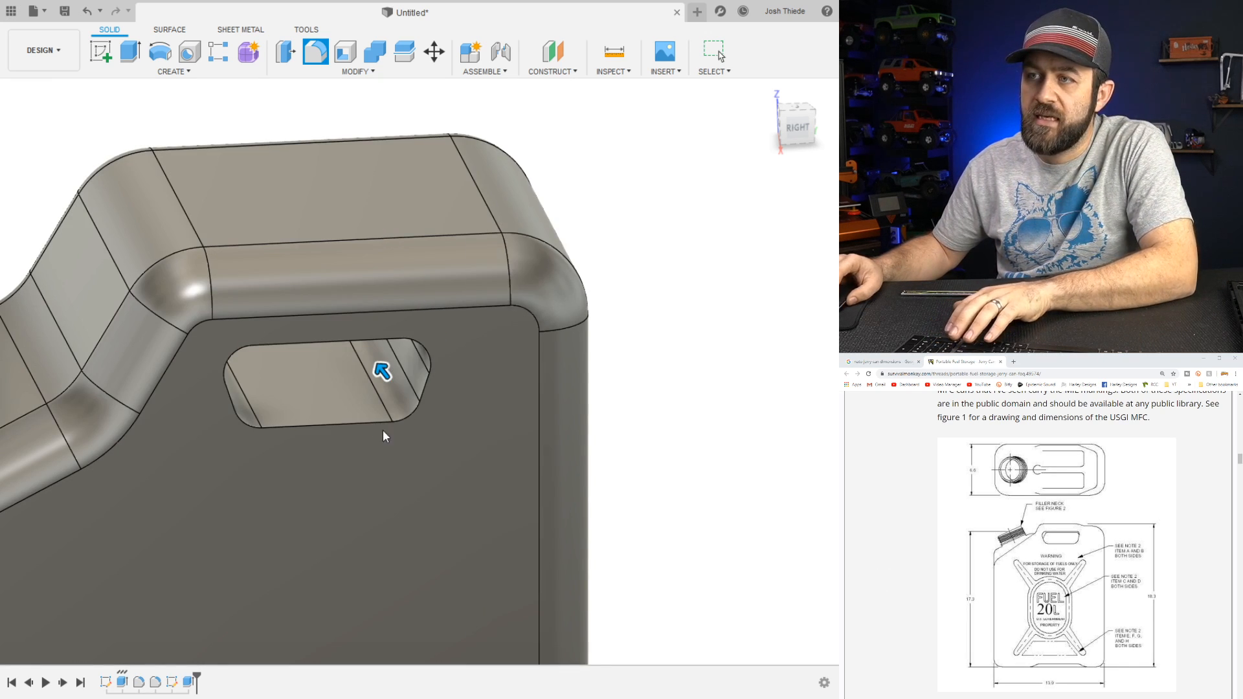
key(Return)
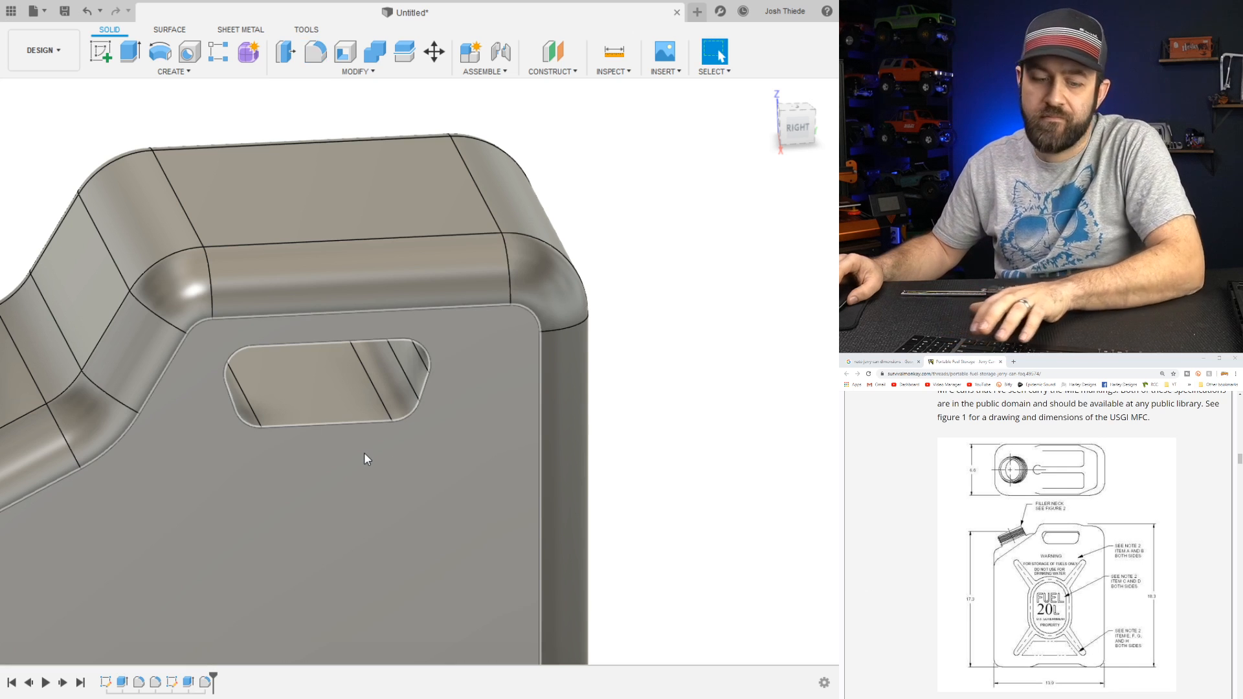
shift+middle_drag(363, 455, 397, 439)
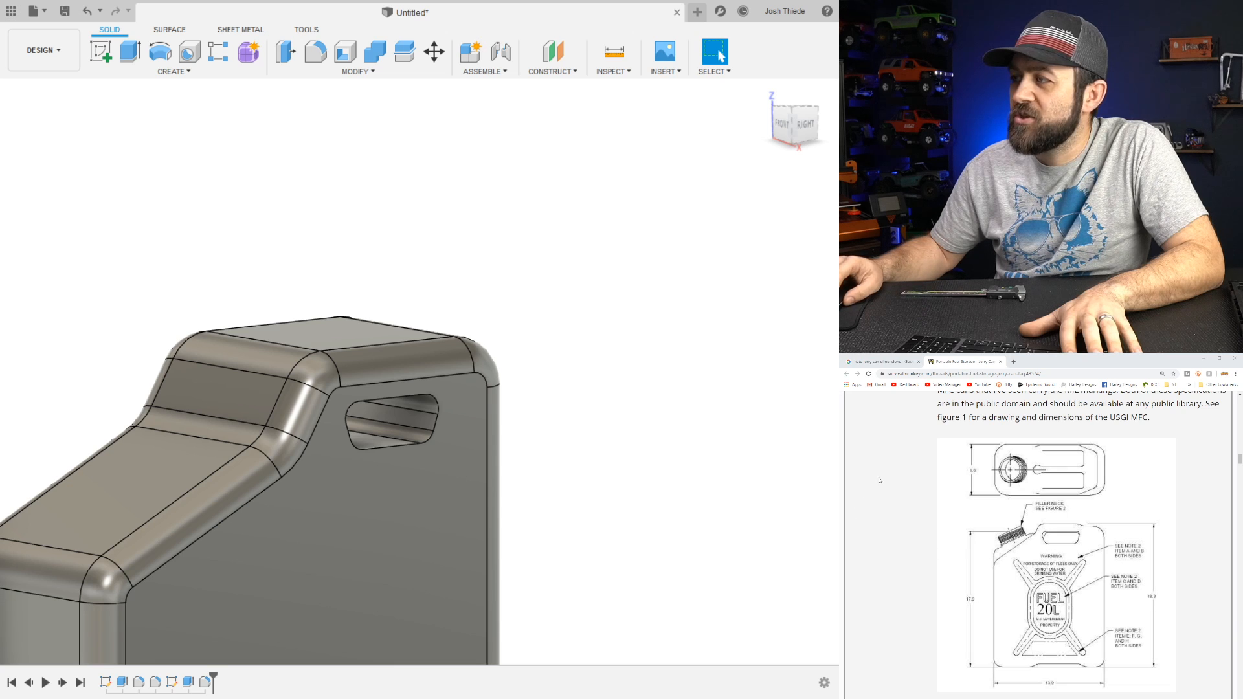
scroll(188, 469, down, 3)
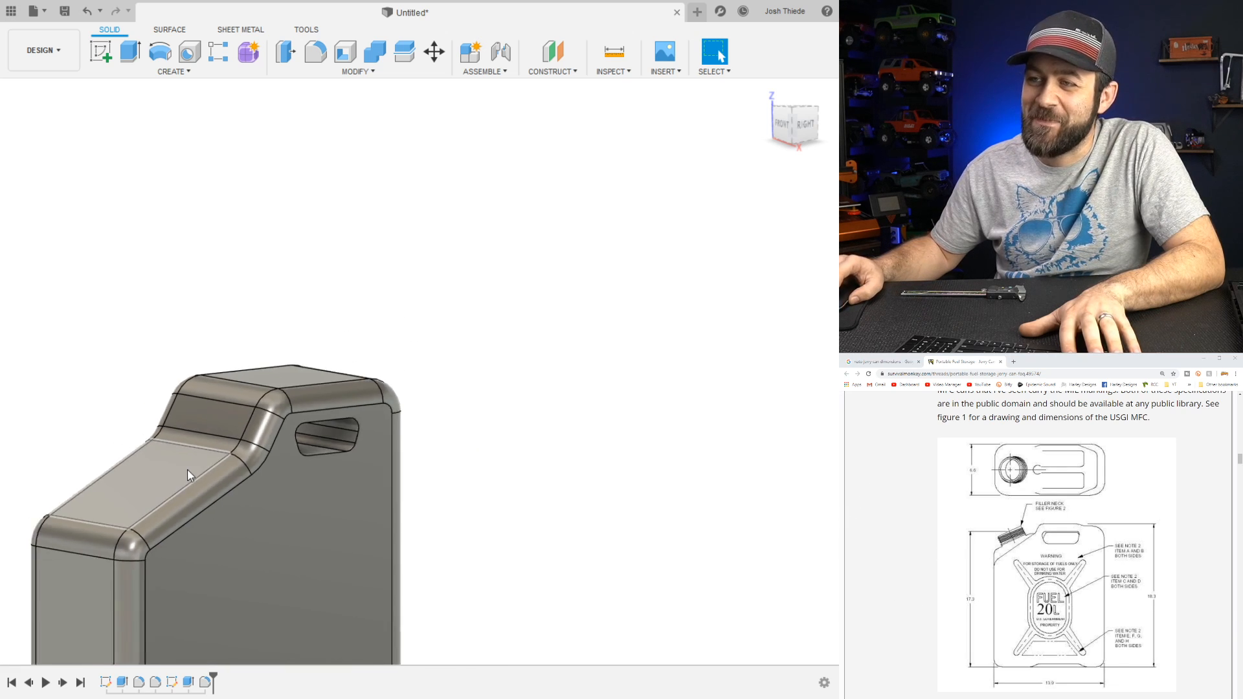
scroll(149, 442, up, 4)
middle_drag(271, 448, 354, 391)
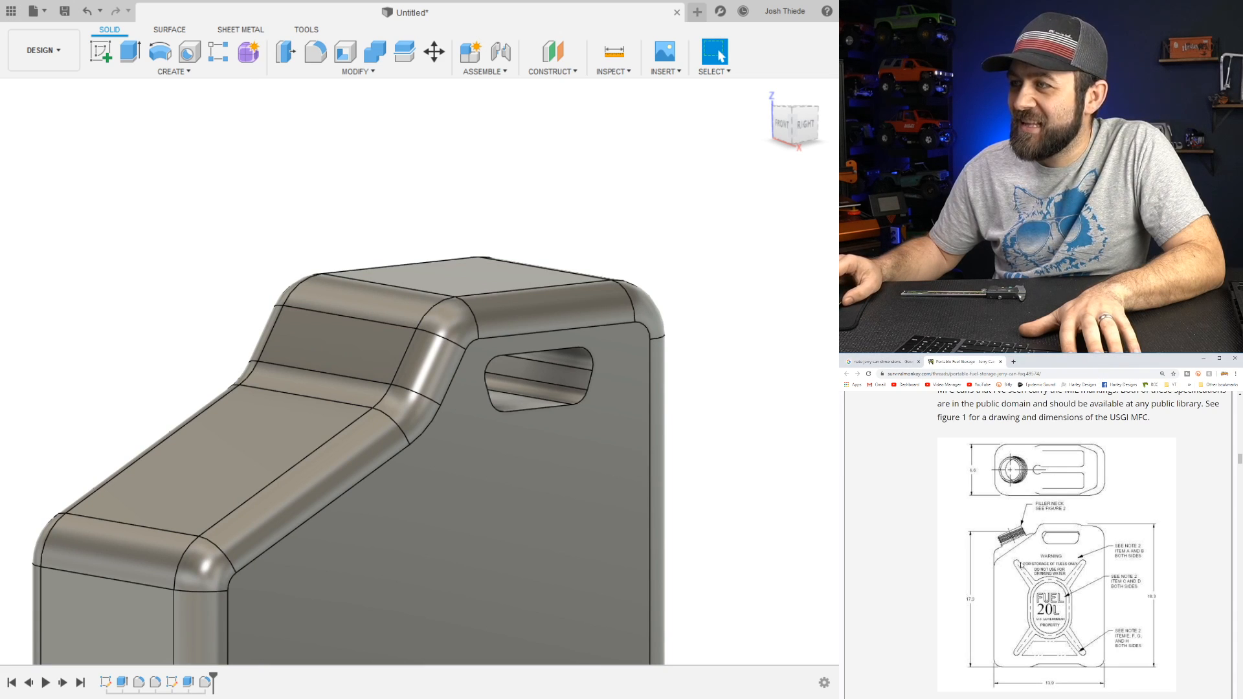
Search Google for "jerry can images" in a new browser tab and browse the image results for reference photos of the can's top
click(1015, 362)
text(jer)
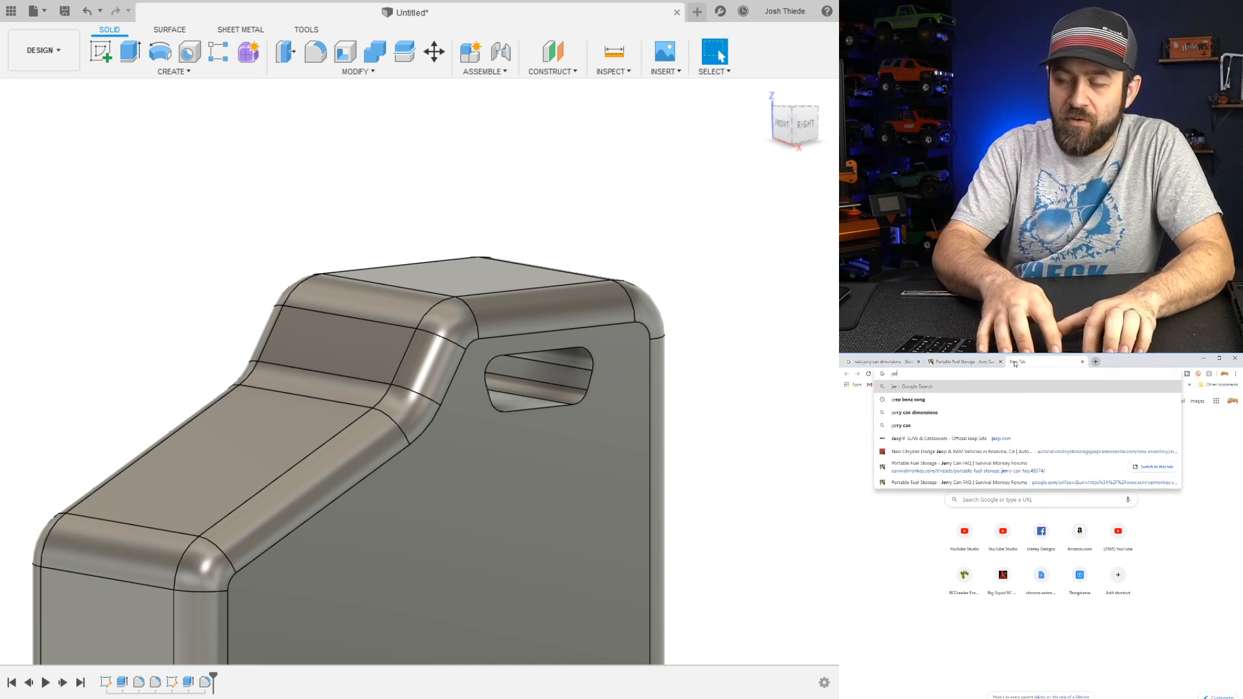
text(ry can i)
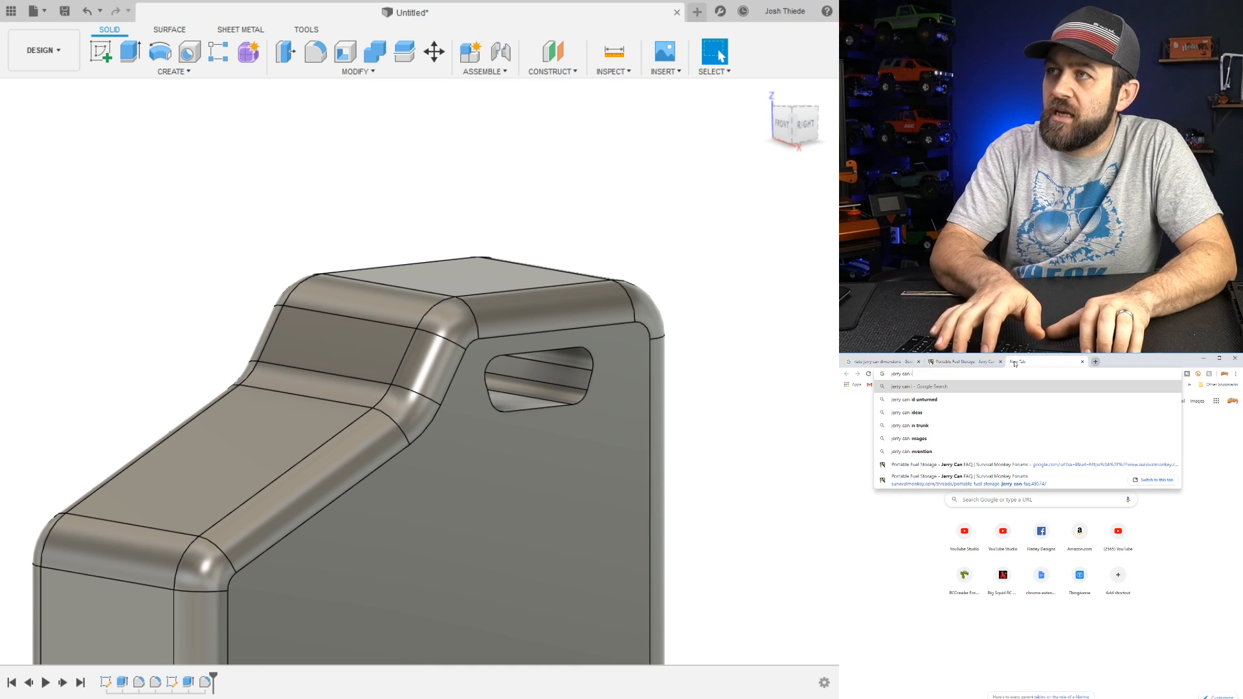
text(mages)
key(Return)
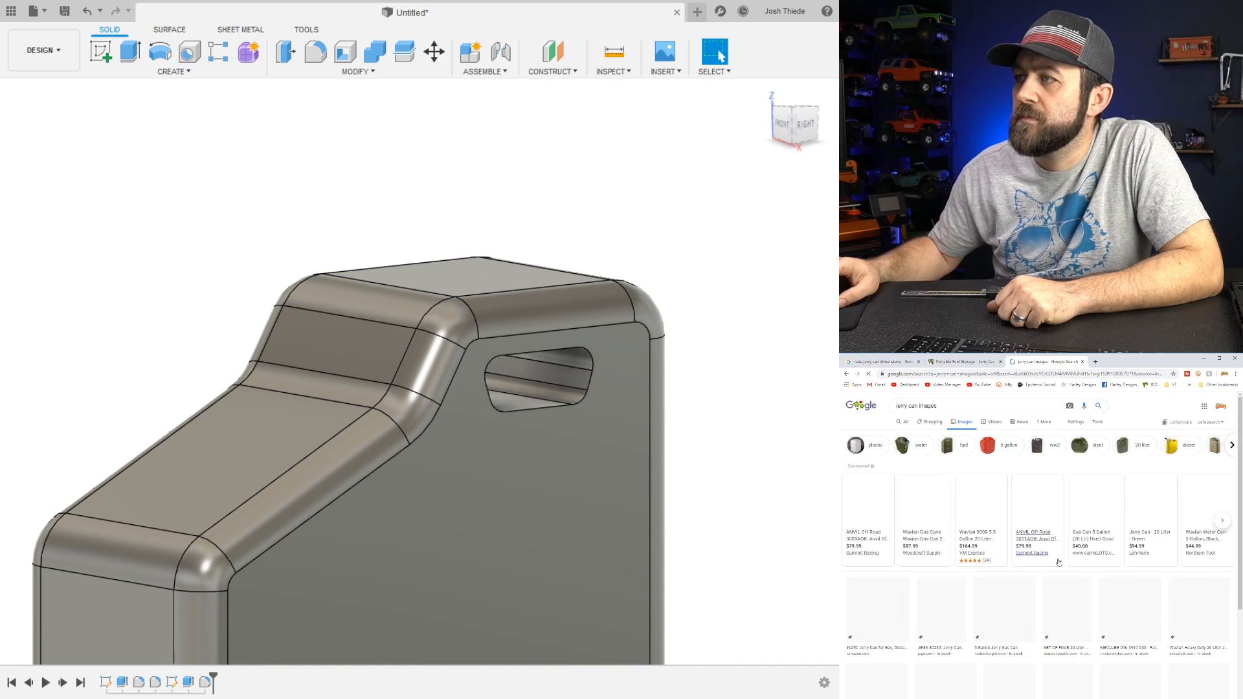
scroll(1008, 595, down, 3)
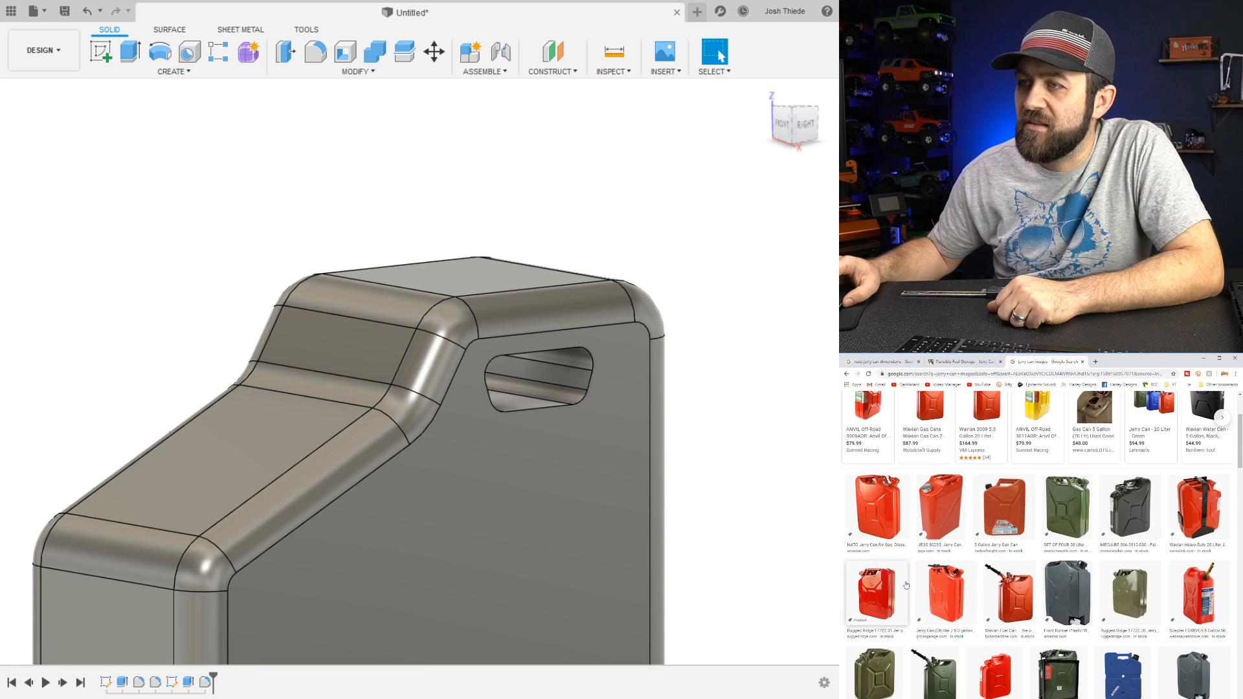
scroll(933, 589, down, 2)
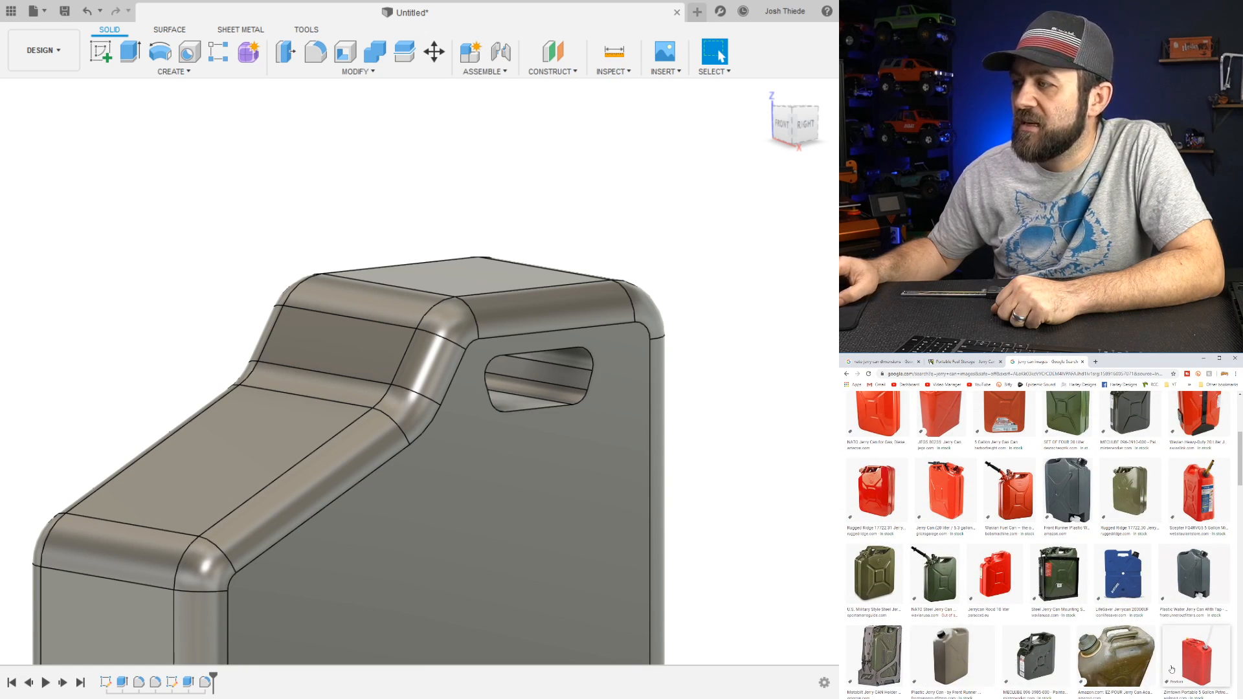
scroll(1118, 660, down, 1)
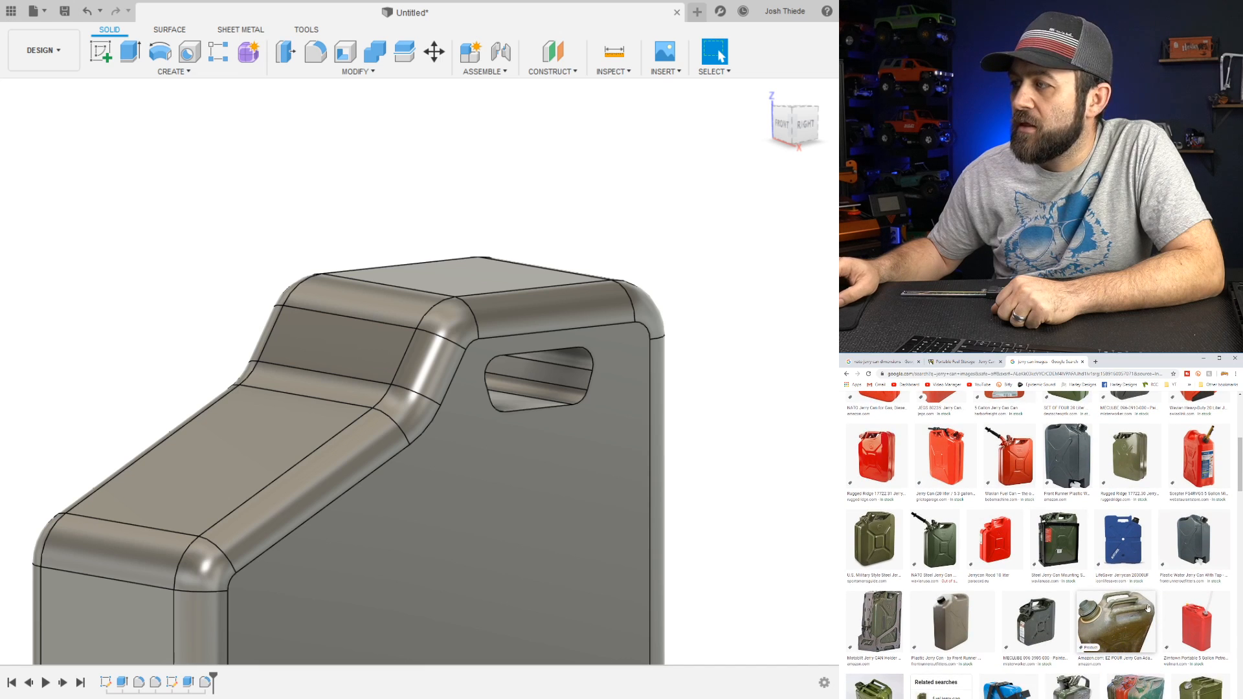
scroll(1153, 632, down, 3)
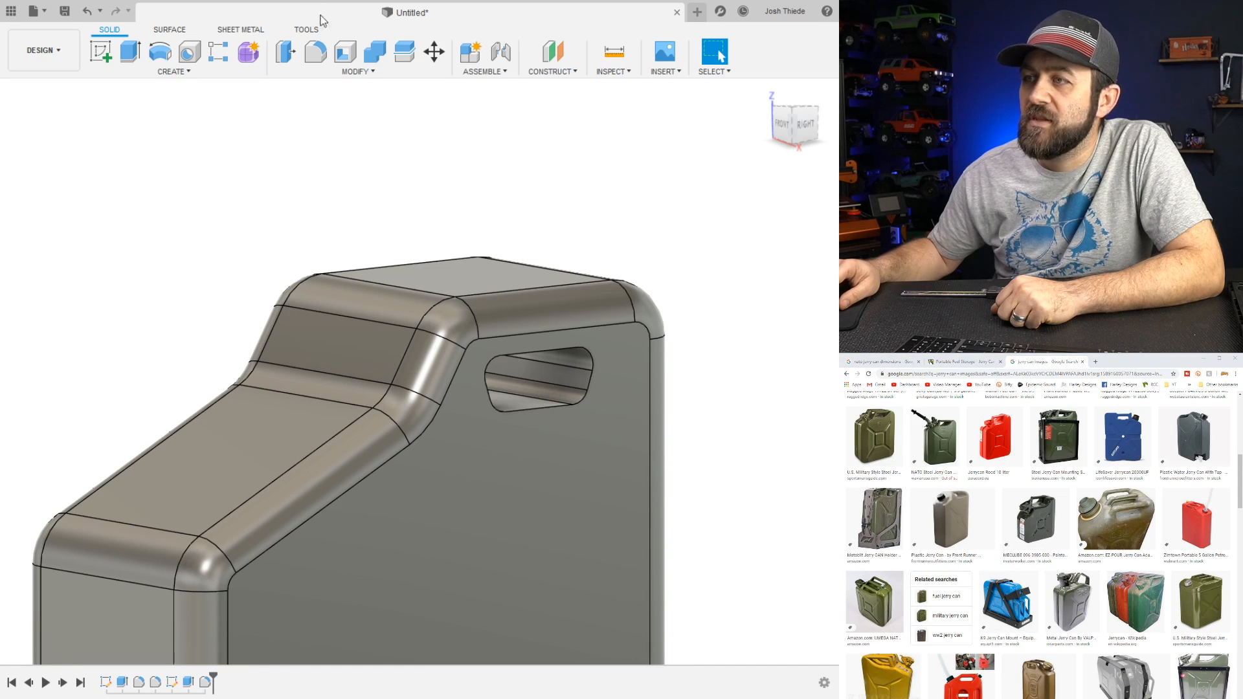
Back in Fusion 360, start a new sketch on the can's flat top face above the handle and view it from the top
scroll(480, 431, down, 1)
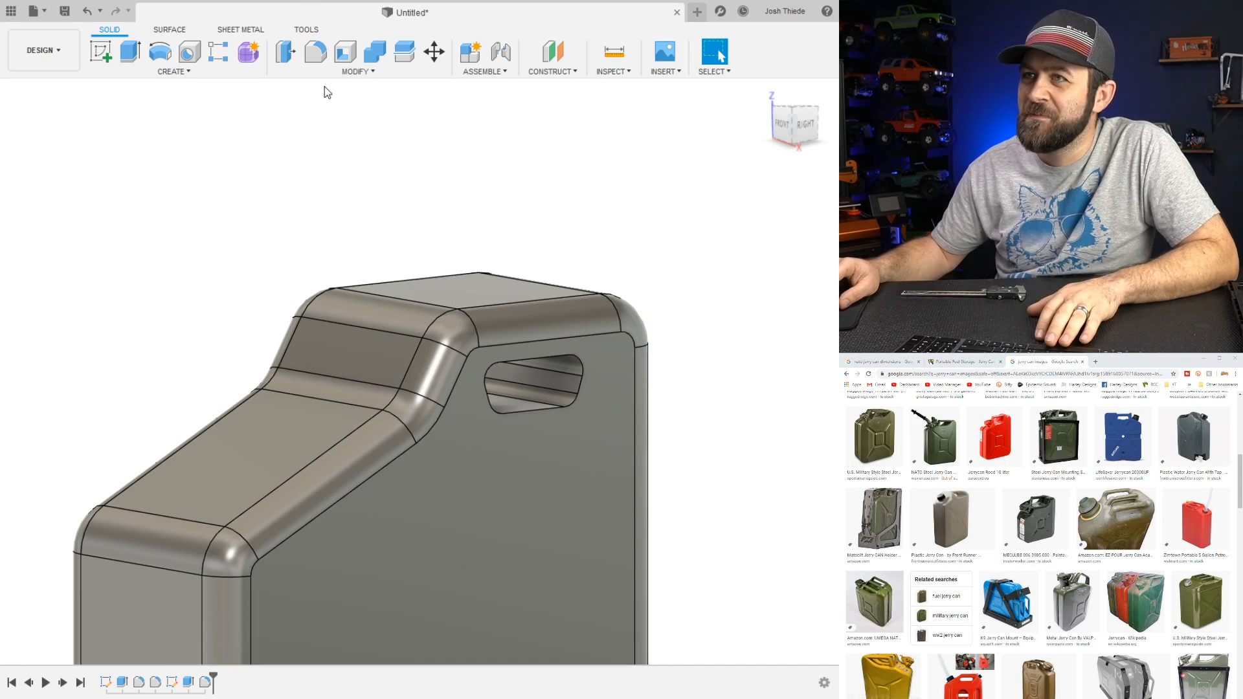
click(104, 54)
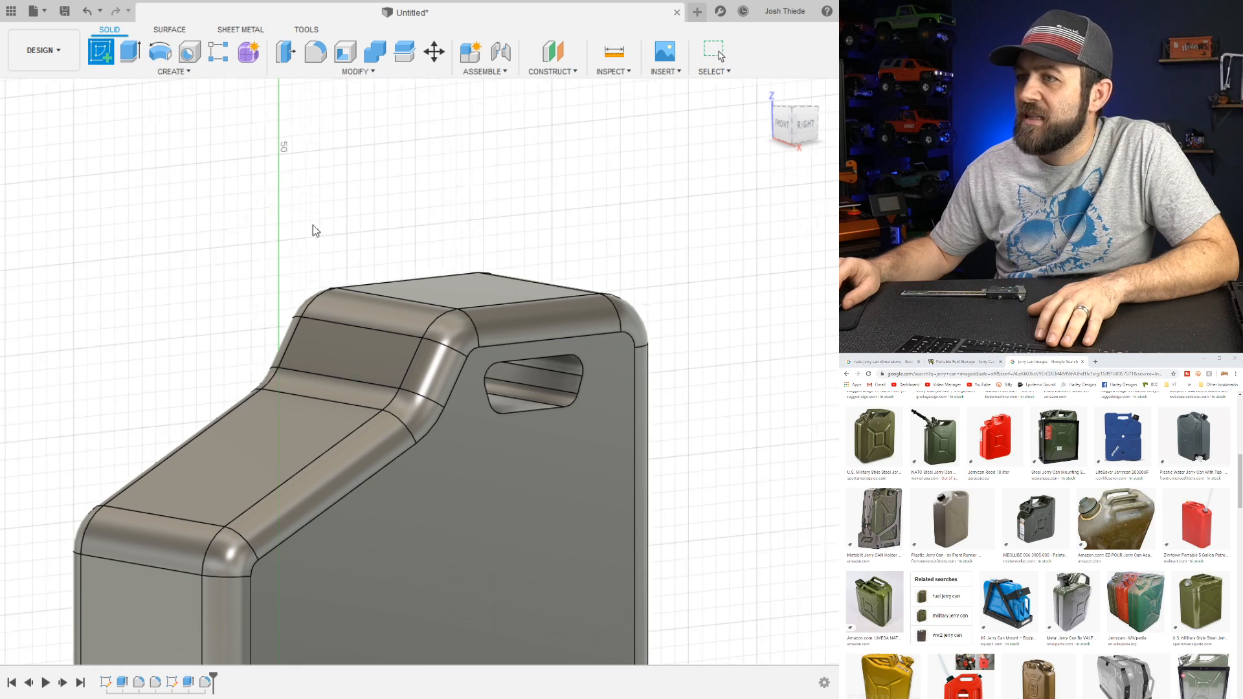
click(463, 291)
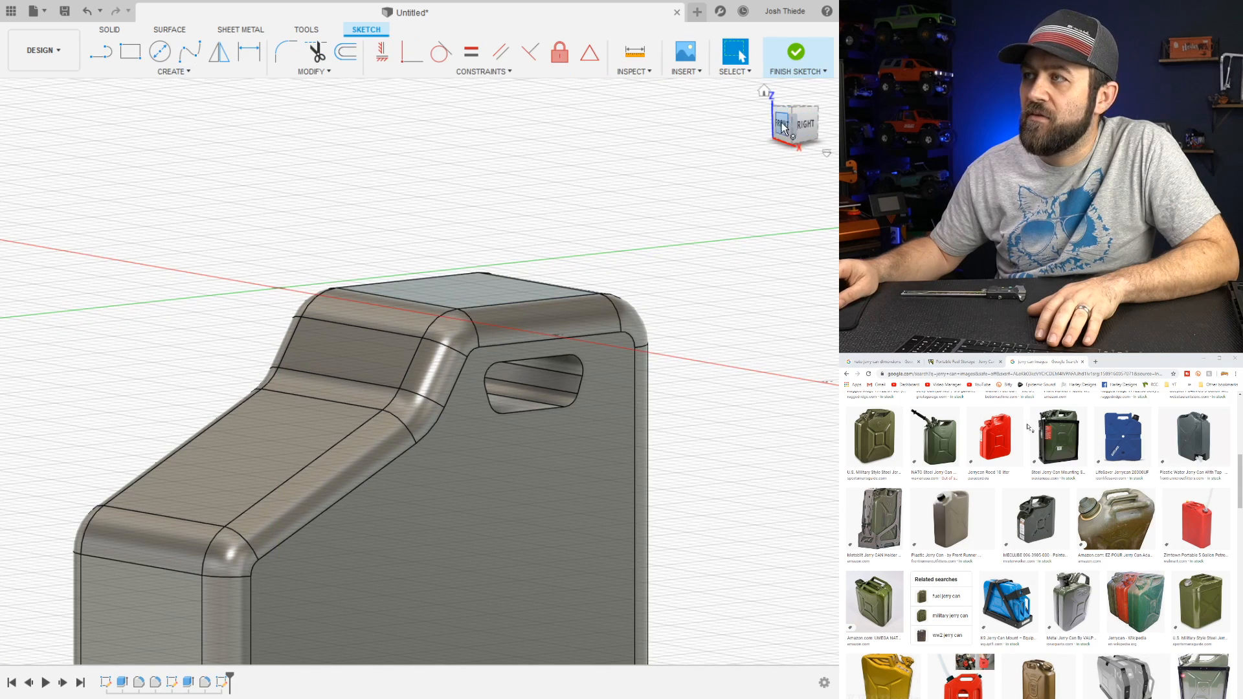
drag(798, 103, 795, 112)
click(795, 115)
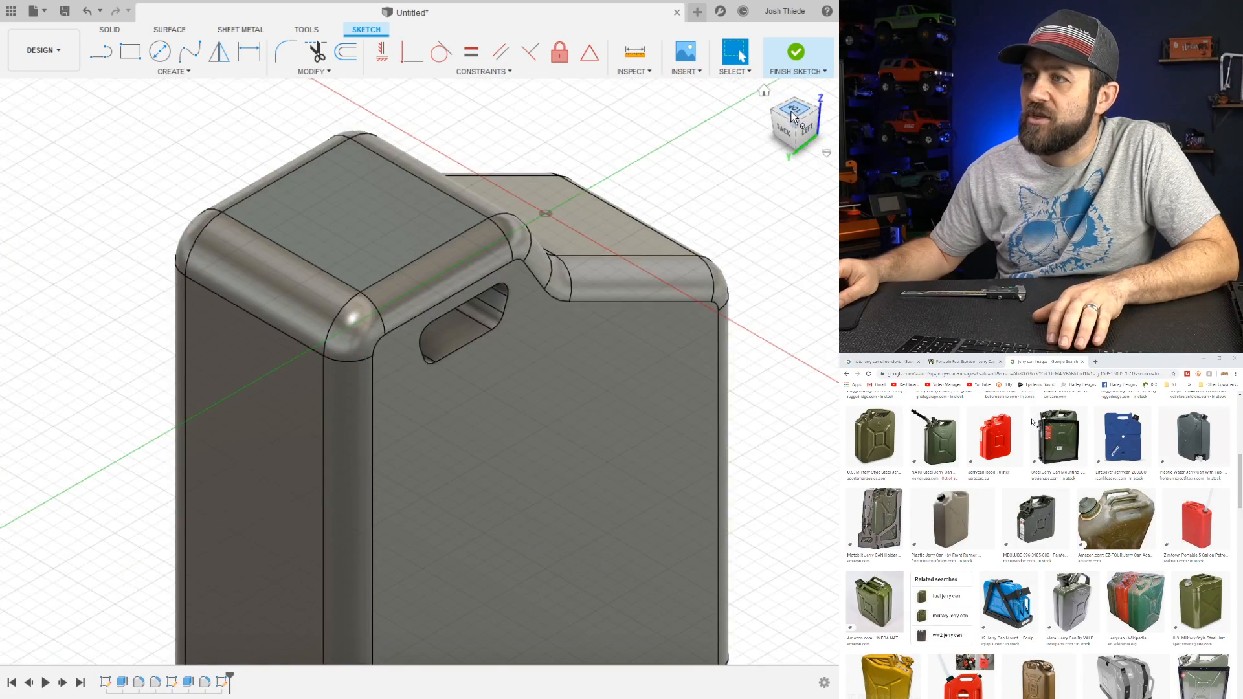
click(792, 116)
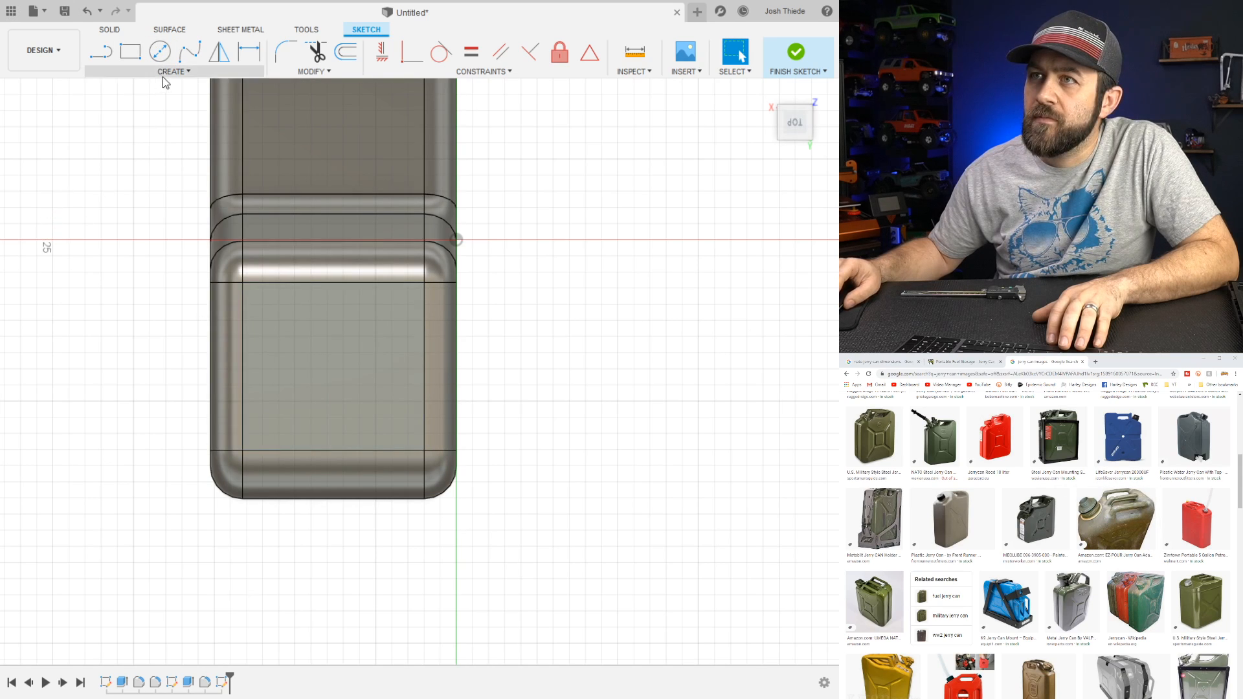
Sketch two narrow parallel rectangles lengthwise across the top face, each extending forward past the step onto the sloped section
click(131, 51)
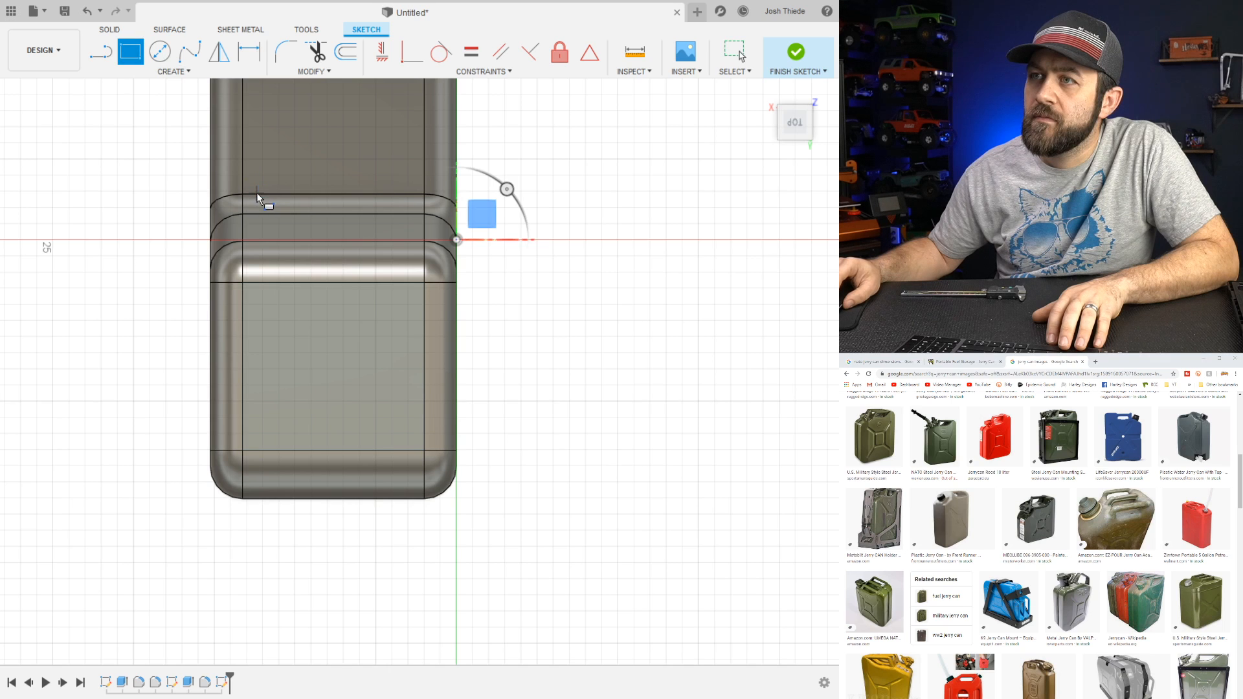
scroll(259, 201, up, 4)
scroll(254, 194, up, 5)
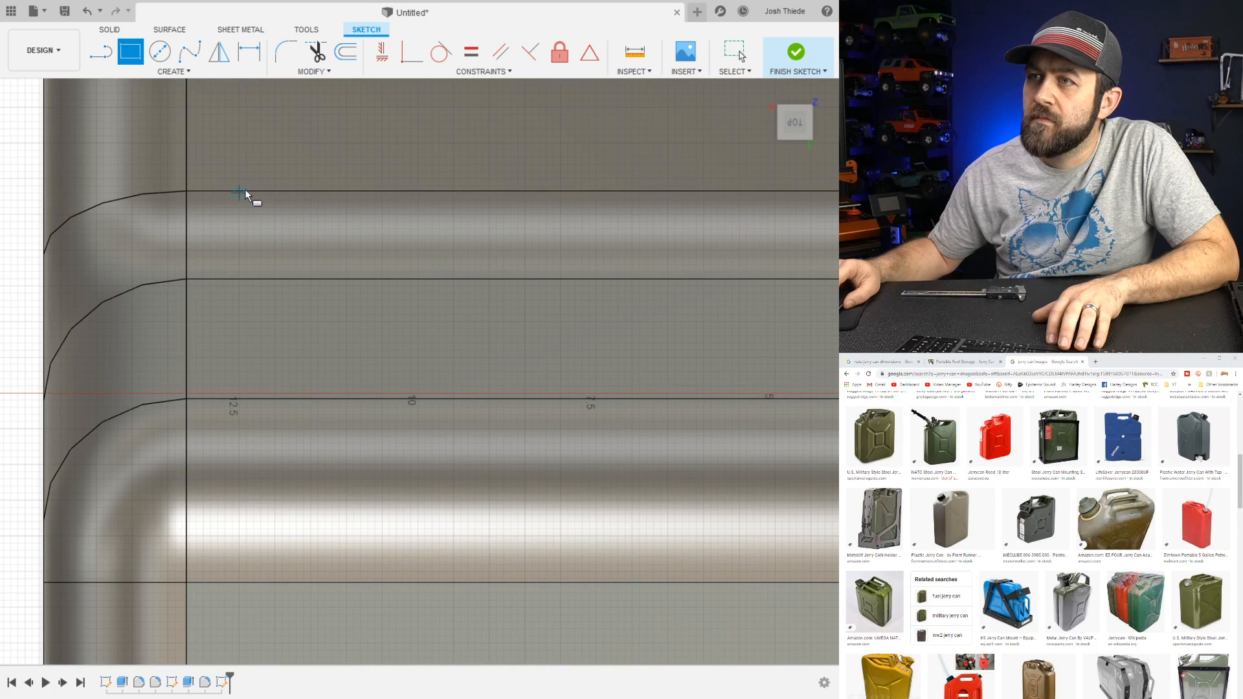
scroll(245, 192, up, 5)
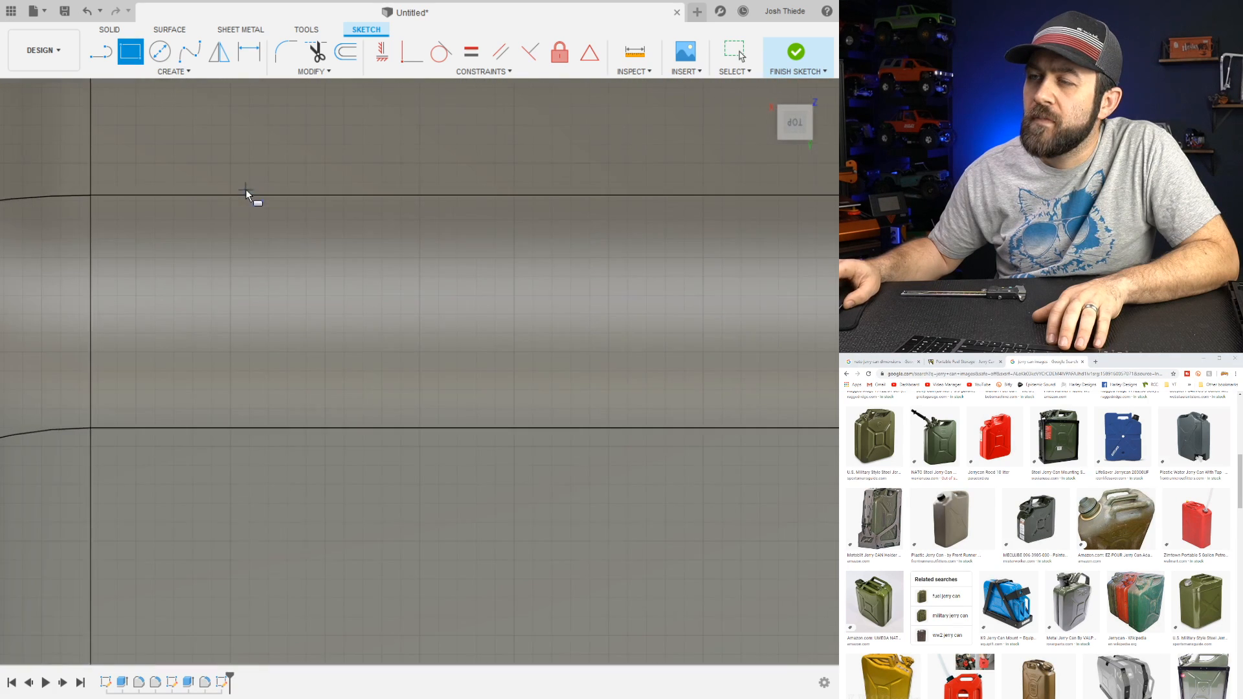
scroll(253, 206, down, 6)
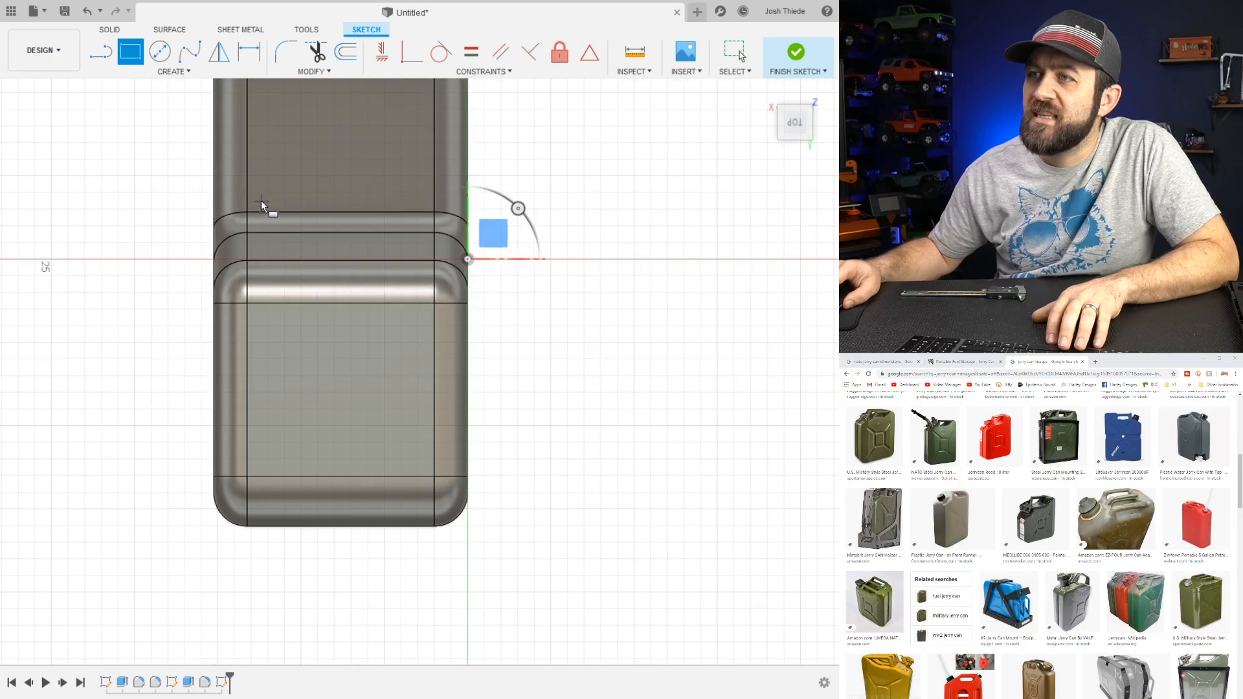
click(262, 171)
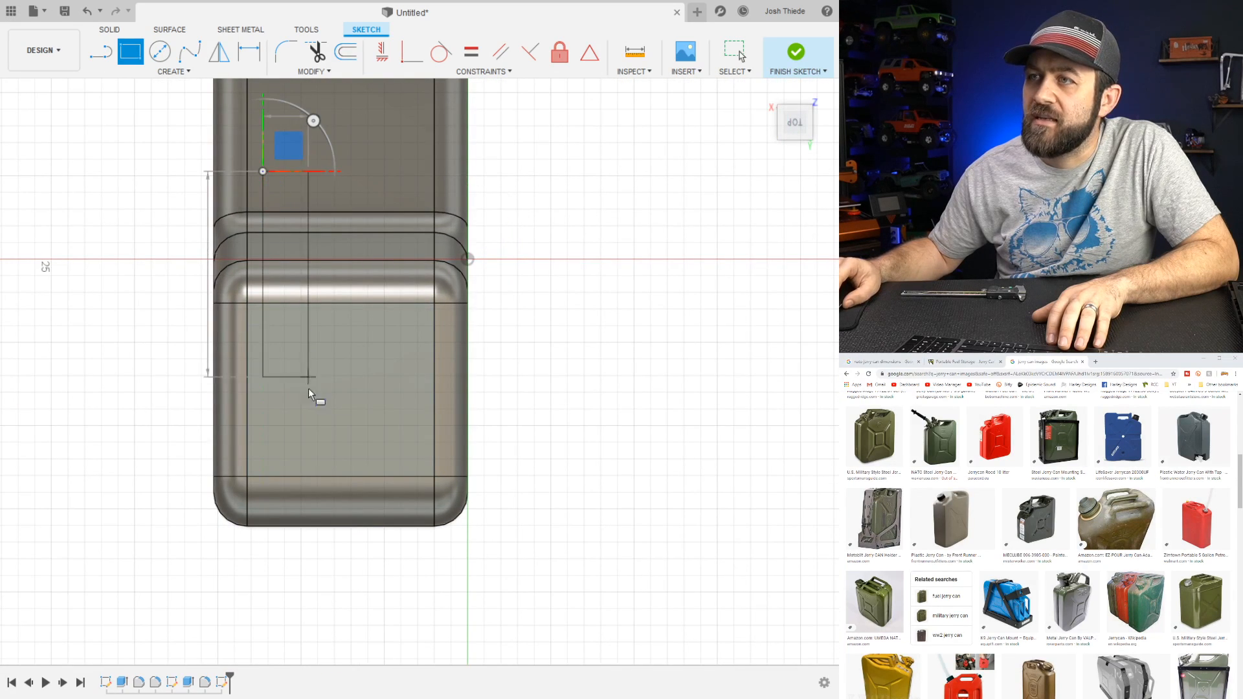
scroll(296, 433, up, 1)
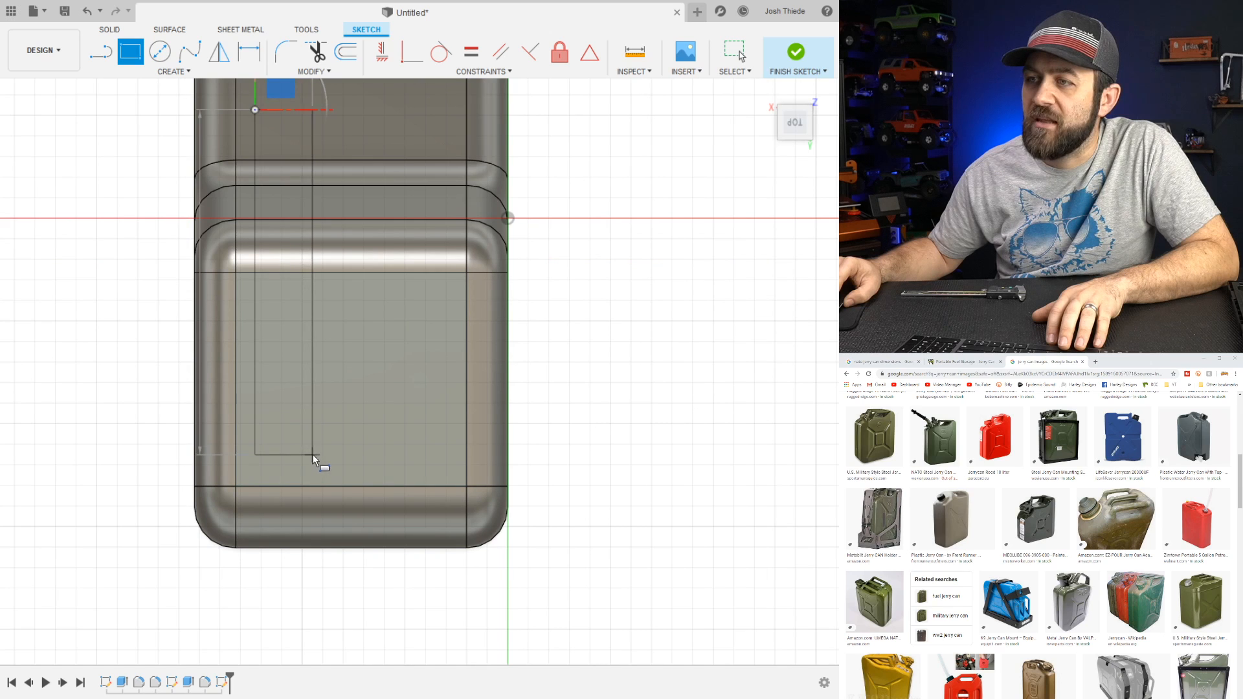
click(312, 454)
scroll(313, 454, down, 2)
click(363, 199)
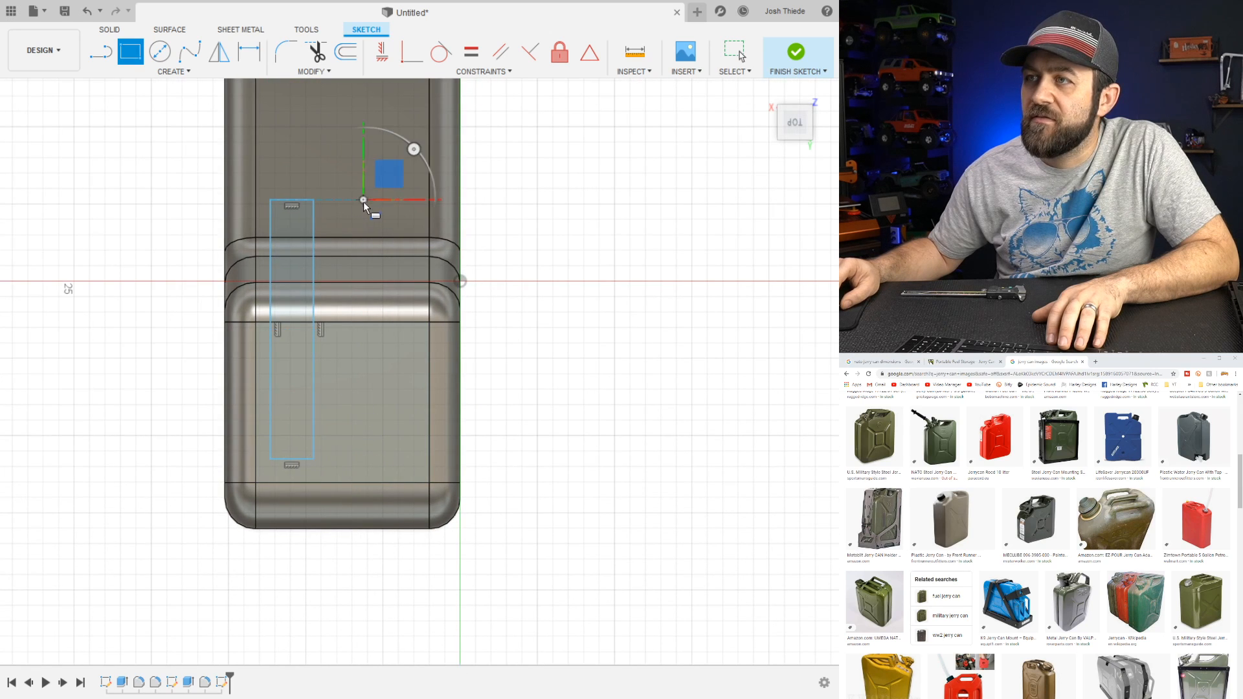
click(406, 456)
key(Escape)
Shorten the first rectangle by moving its rear end edge forward, near the rear end of the handle opening
mouse_move(333, 477)
shift+middle_down()
mouse_move(343, 476)
mouse_move(332, 418)
shift+middle_up()
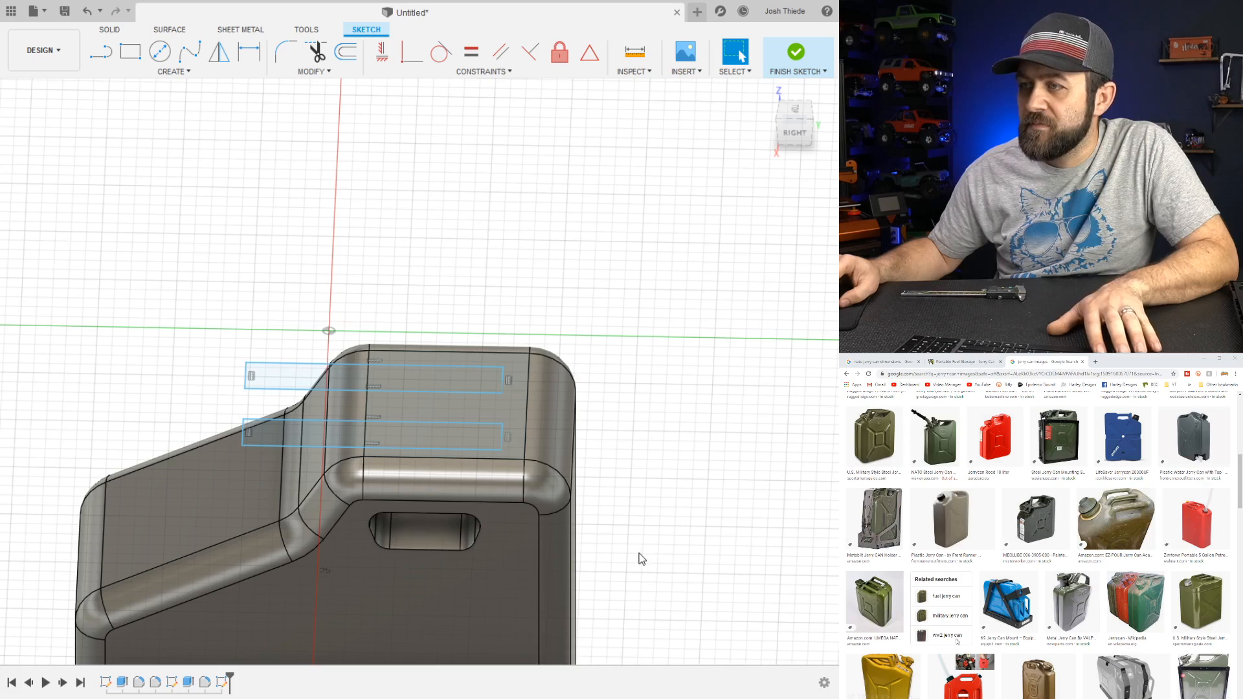
mouse_move(481, 530)
shift+middle_down()
mouse_move(555, 333)
mouse_move(532, 371)
shift+middle_up()
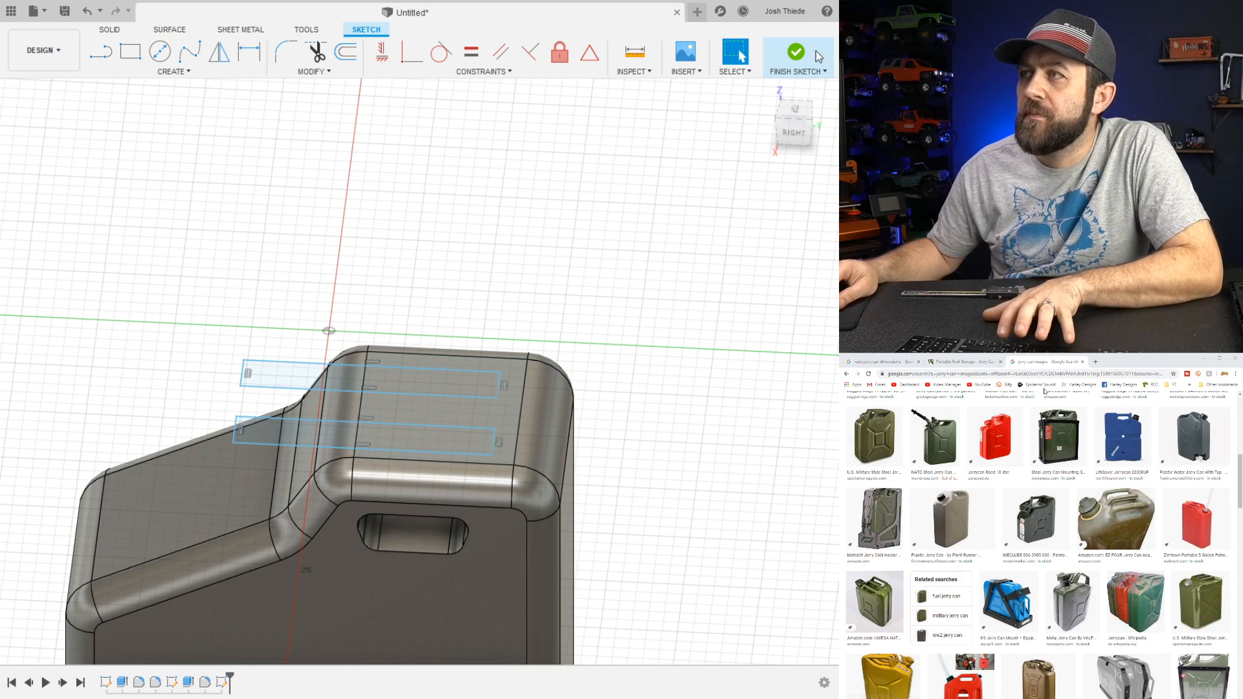
click(796, 111)
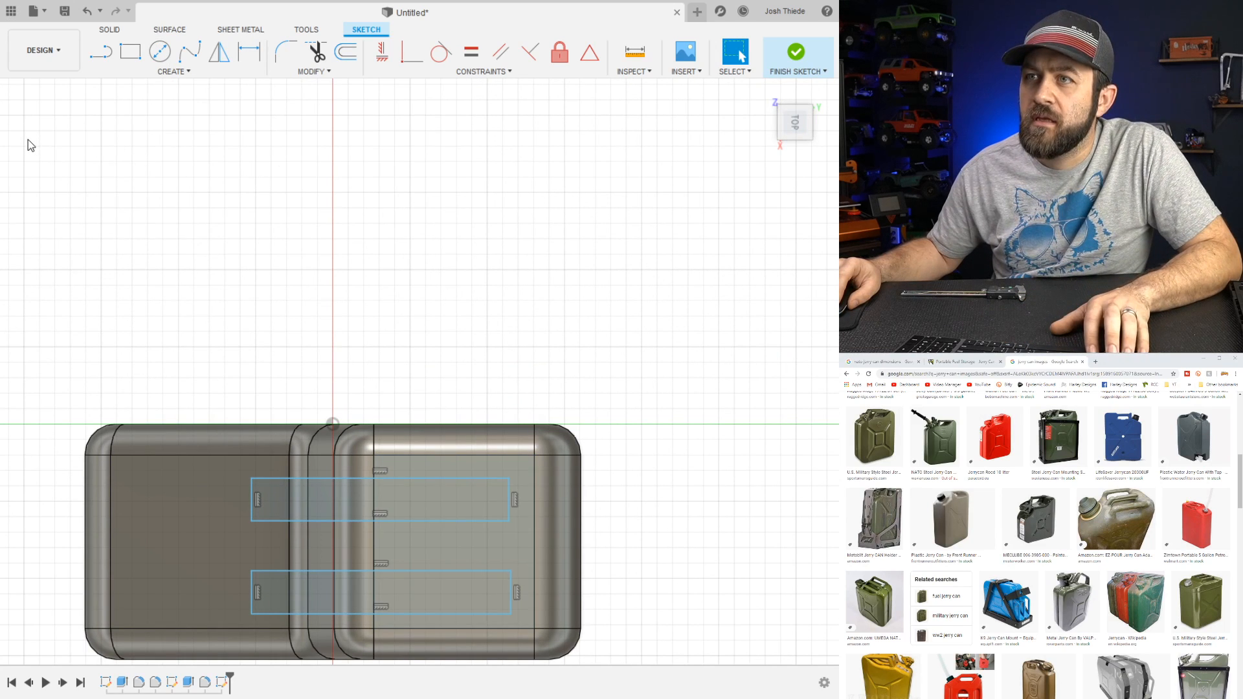
scroll(497, 292, down, 1)
middle_drag(590, 425, 631, 247)
scroll(483, 424, up, 3)
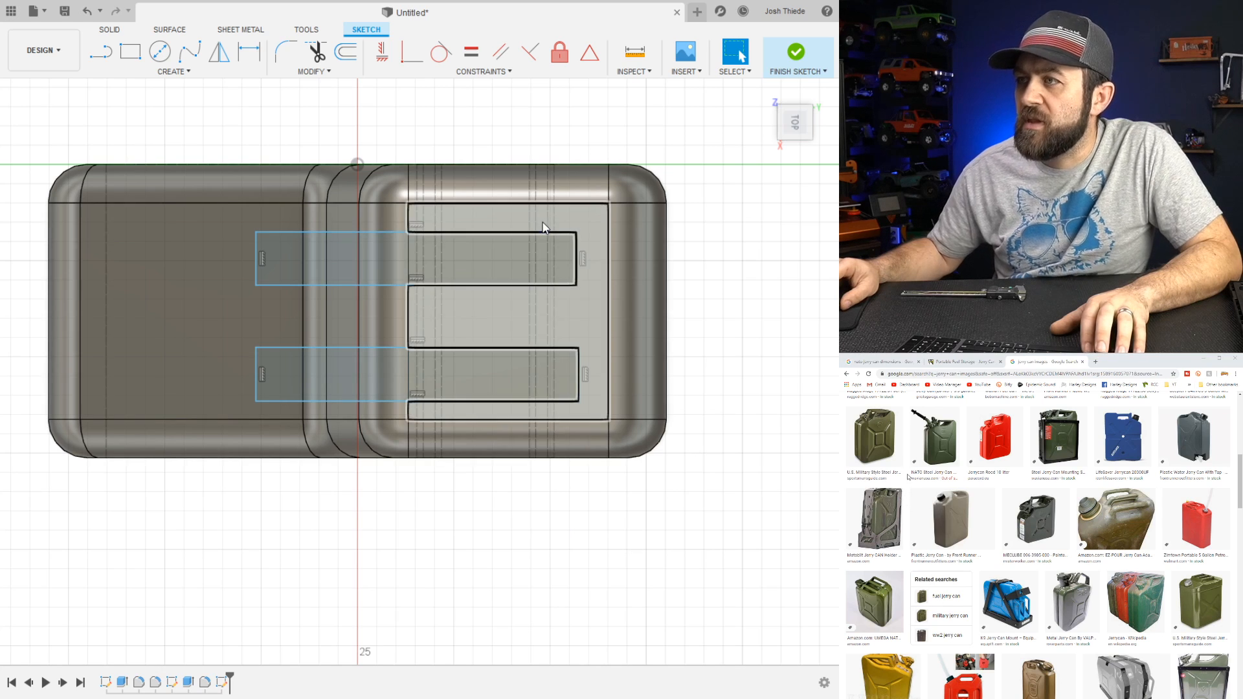
scroll(573, 254, up, 3)
click(555, 253)
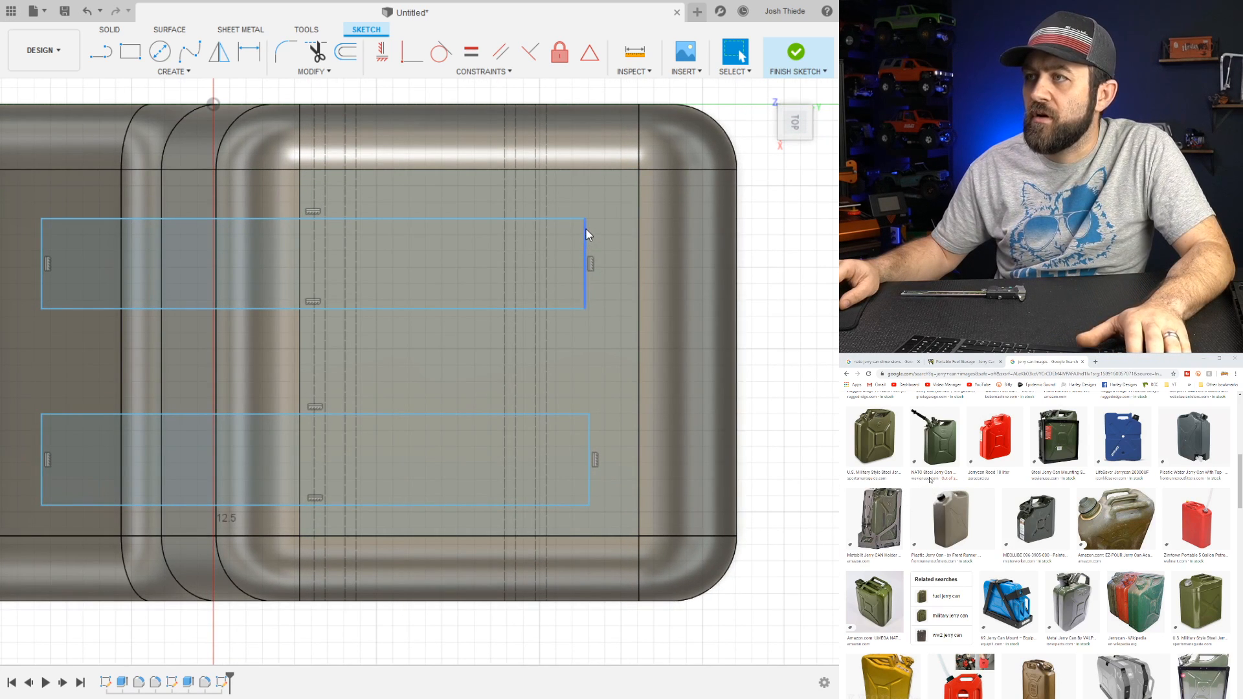
drag(557, 236, 545, 226)
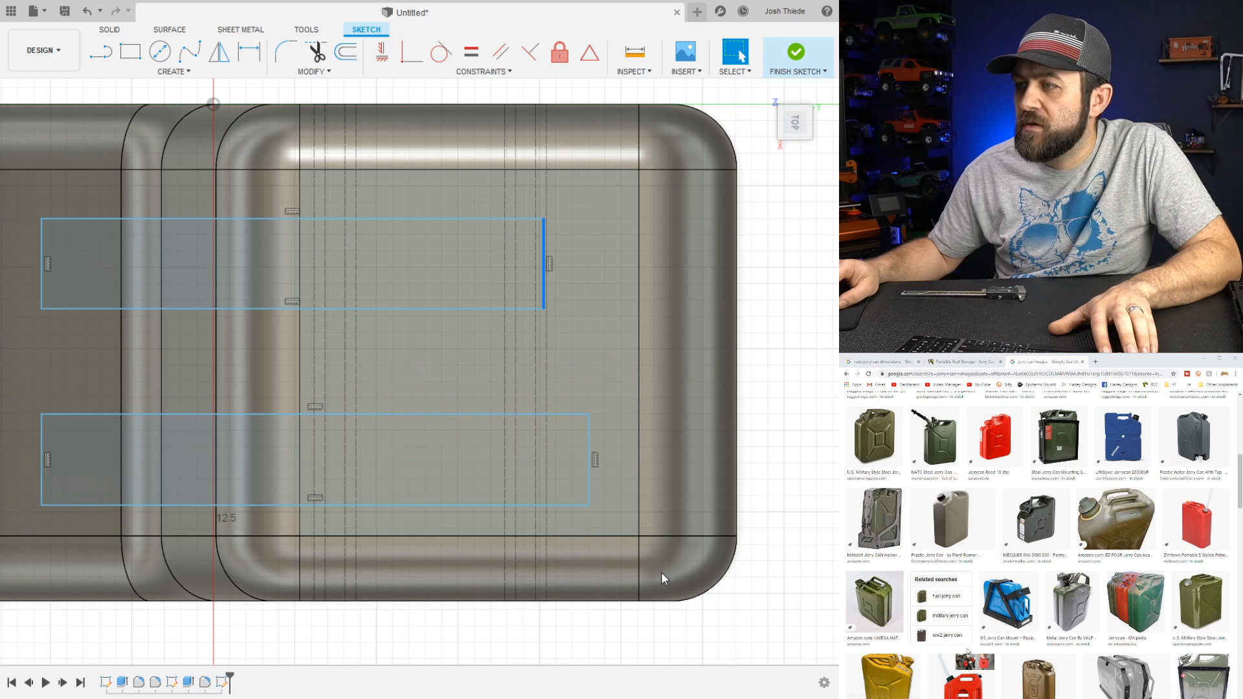
Switch the visual style to wireframe with hidden edges and check both rectangles' rear ends against the handle opening's edges
key(ctrl+8)
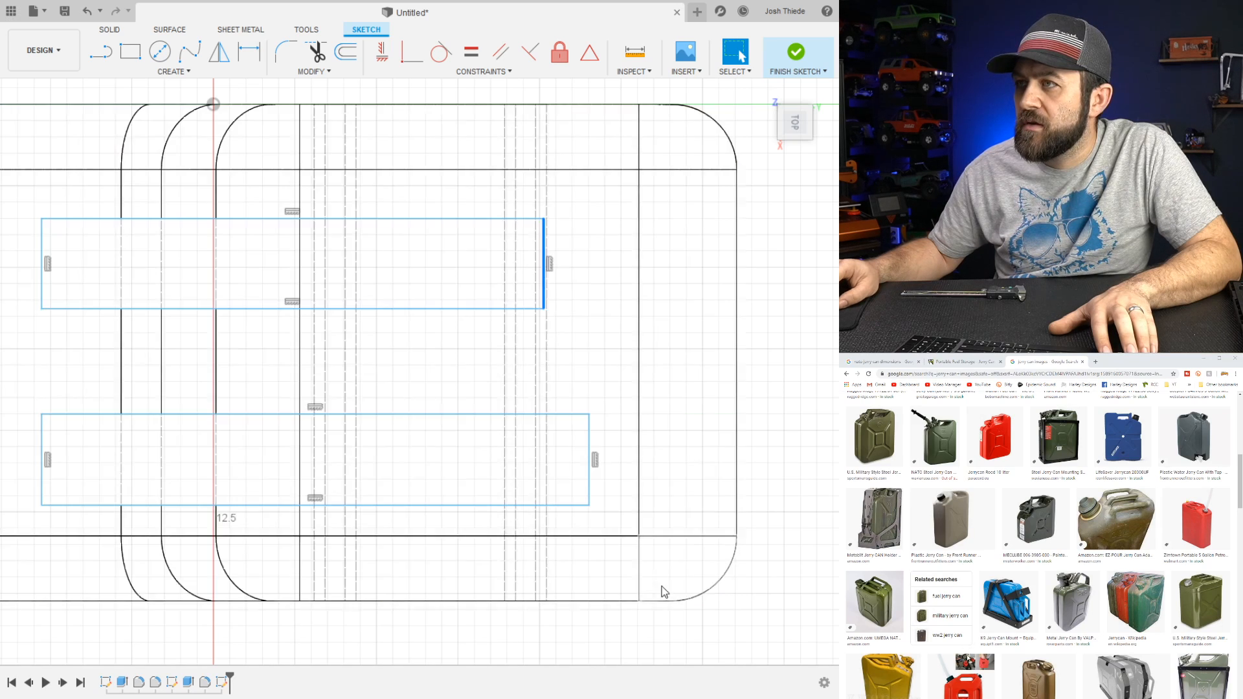
click(546, 149)
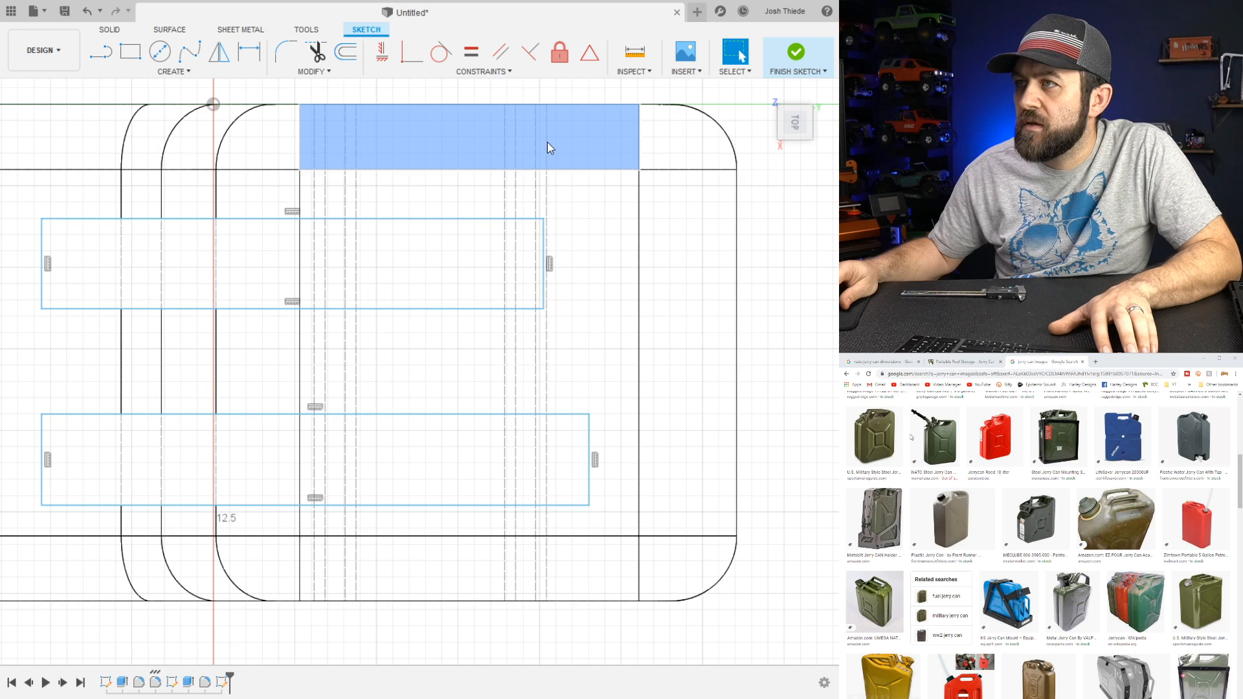
click(549, 142)
scroll(639, 493, up, 4)
scroll(612, 523, down, 4)
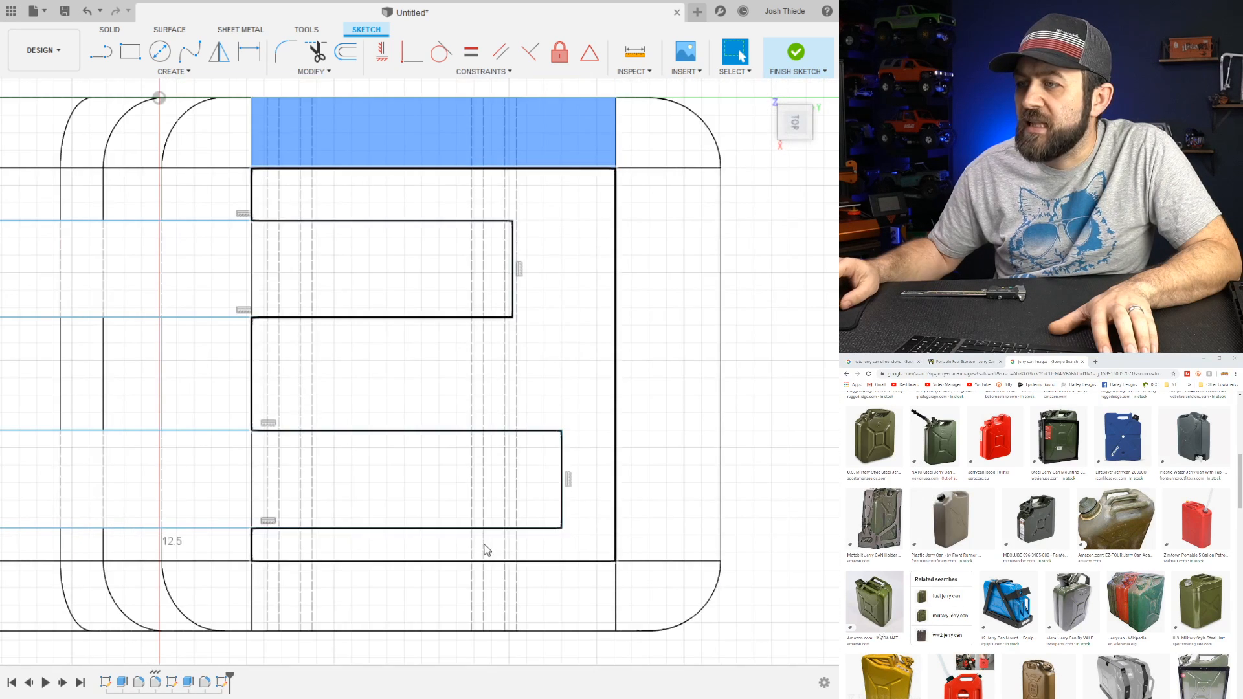
click(518, 614)
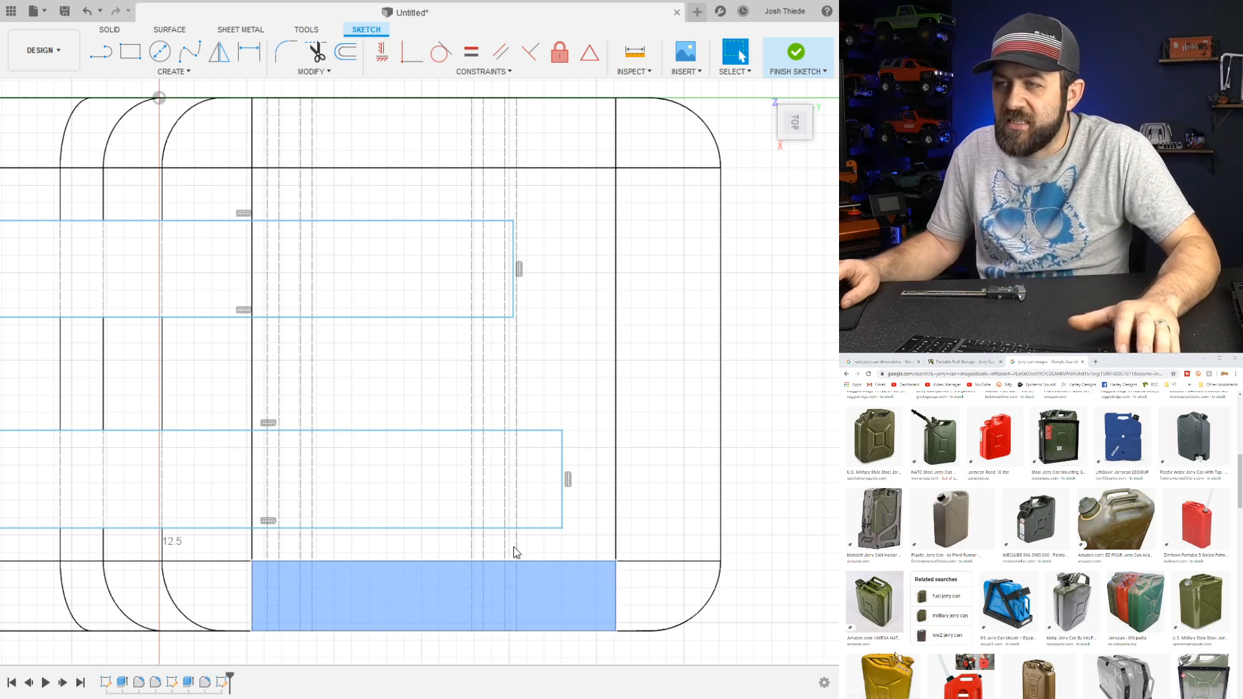
scroll(491, 343, up, 6)
scroll(498, 296, down, 7)
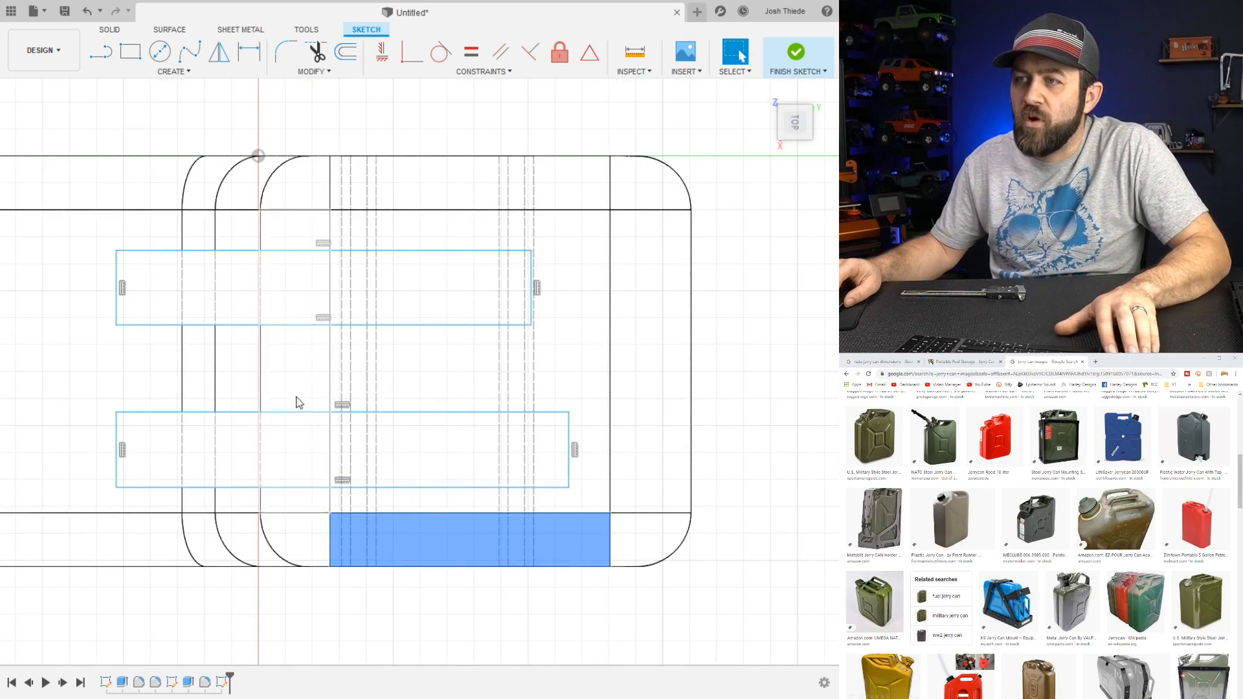
mouse_move(502, 616)
shift+middle_down()
mouse_move(519, 565)
mouse_move(513, 492)
mouse_move(514, 514)
shift+middle_up()
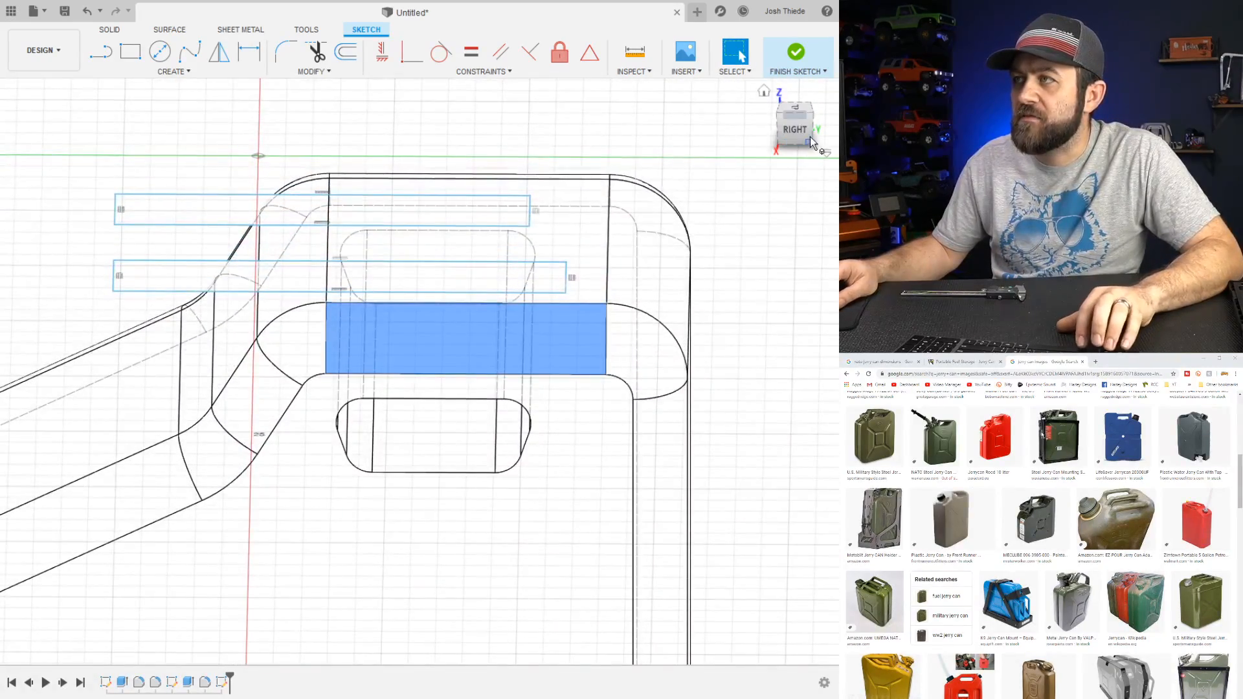
click(795, 107)
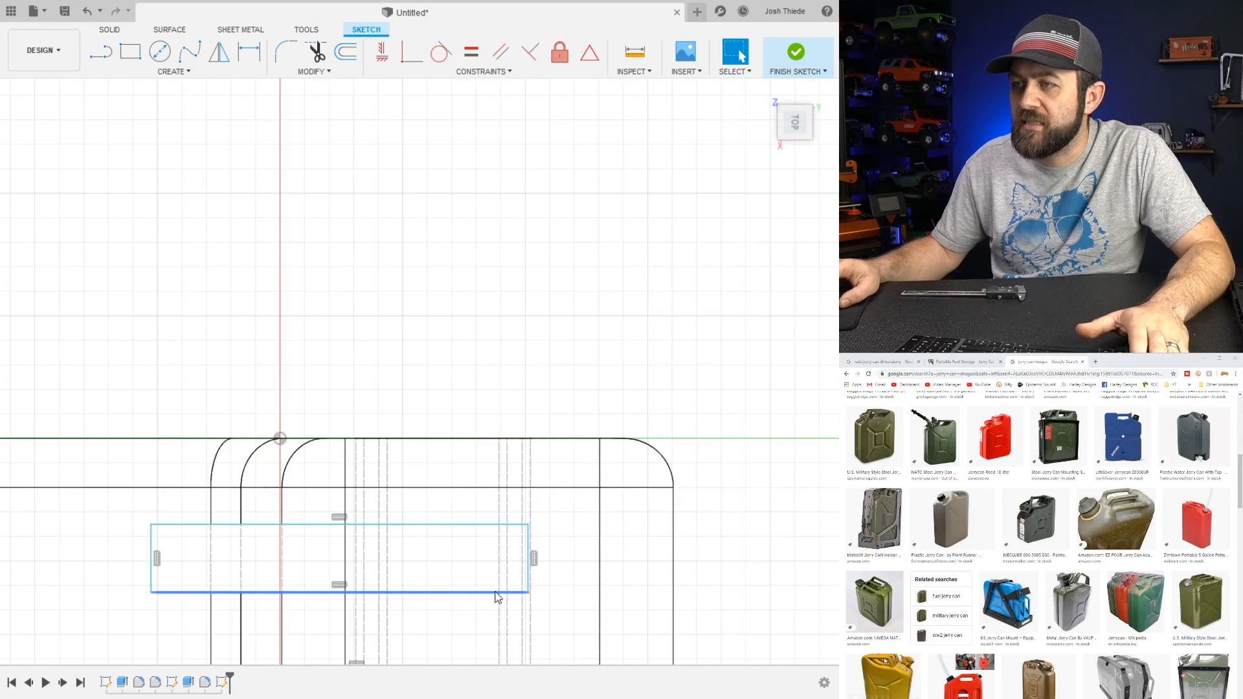
middle_drag(548, 563, 572, 336)
scroll(572, 454, up, 3)
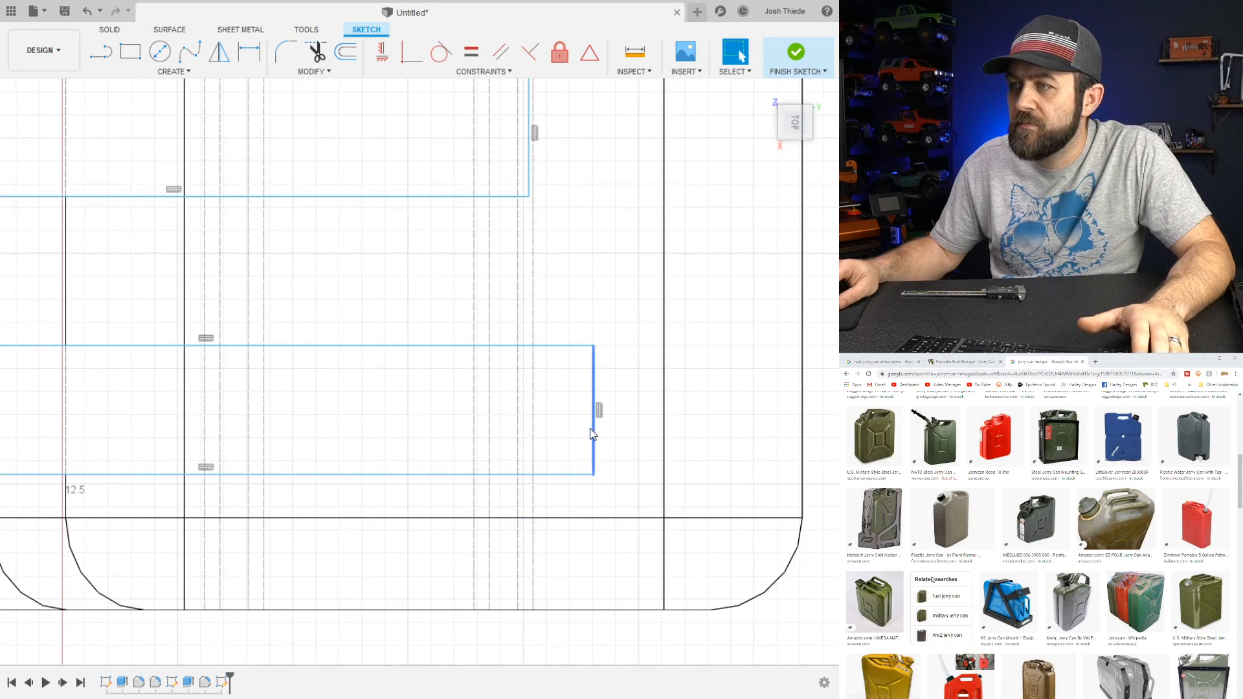
Move the rear ends of the two rectangles so that both finish at the same distance along the top face
mouse_move(579, 432)
mouse_down()
mouse_move(532, 432)
mouse_move(577, 434)
mouse_up()
scroll(543, 450, down, 2)
scroll(542, 449, down, 1)
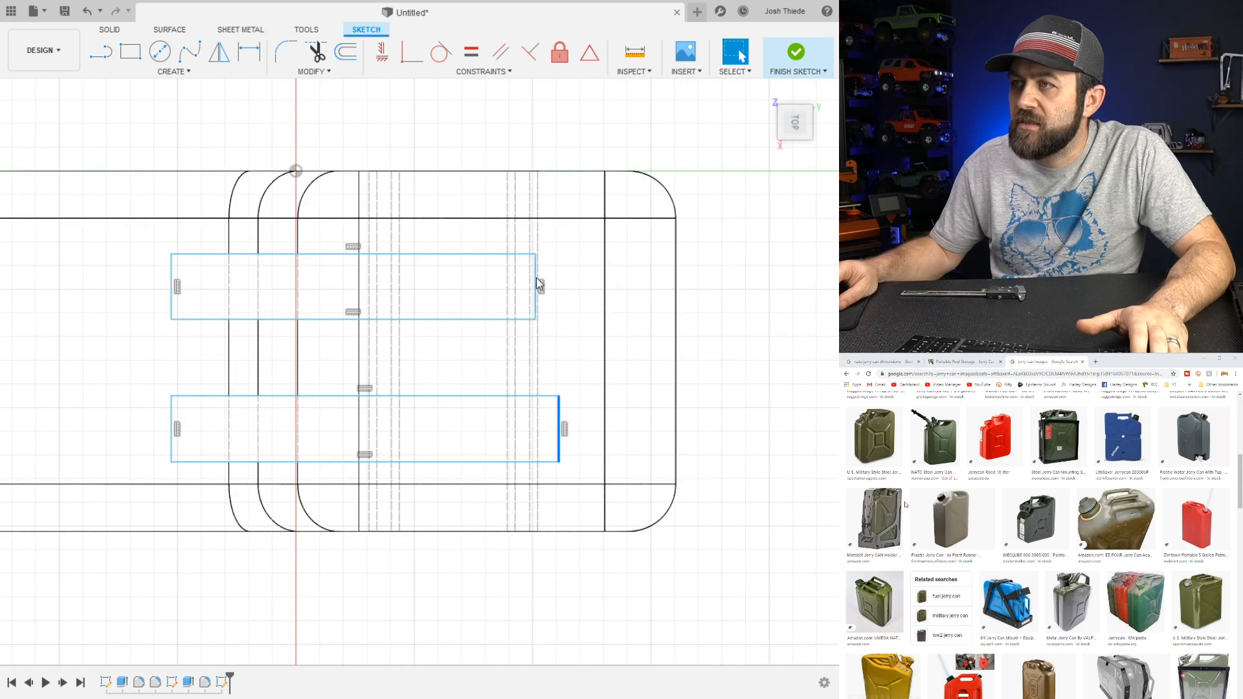
drag(535, 271, 557, 269)
scroll(544, 333, down, 2)
scroll(453, 347, up, 4)
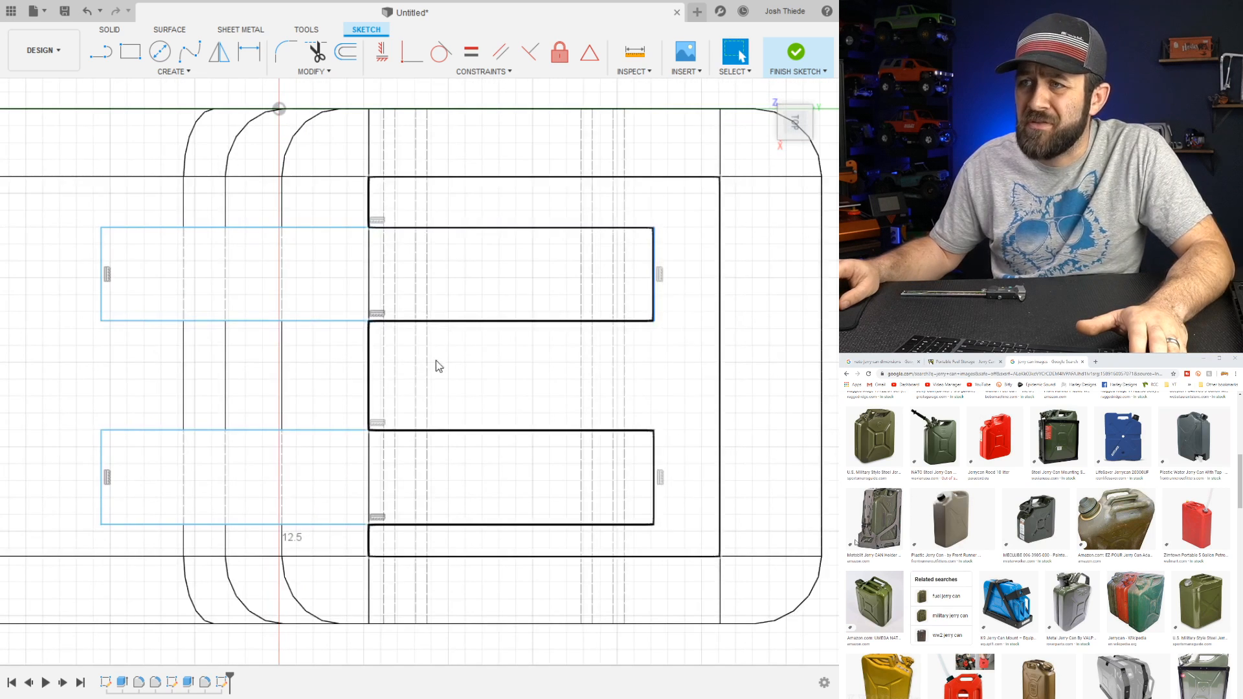
scroll(438, 366, down, 2)
Dimension the first rectangle's width to 3 mm and constrain the two rectangles' rear edges to equal length
key(d)
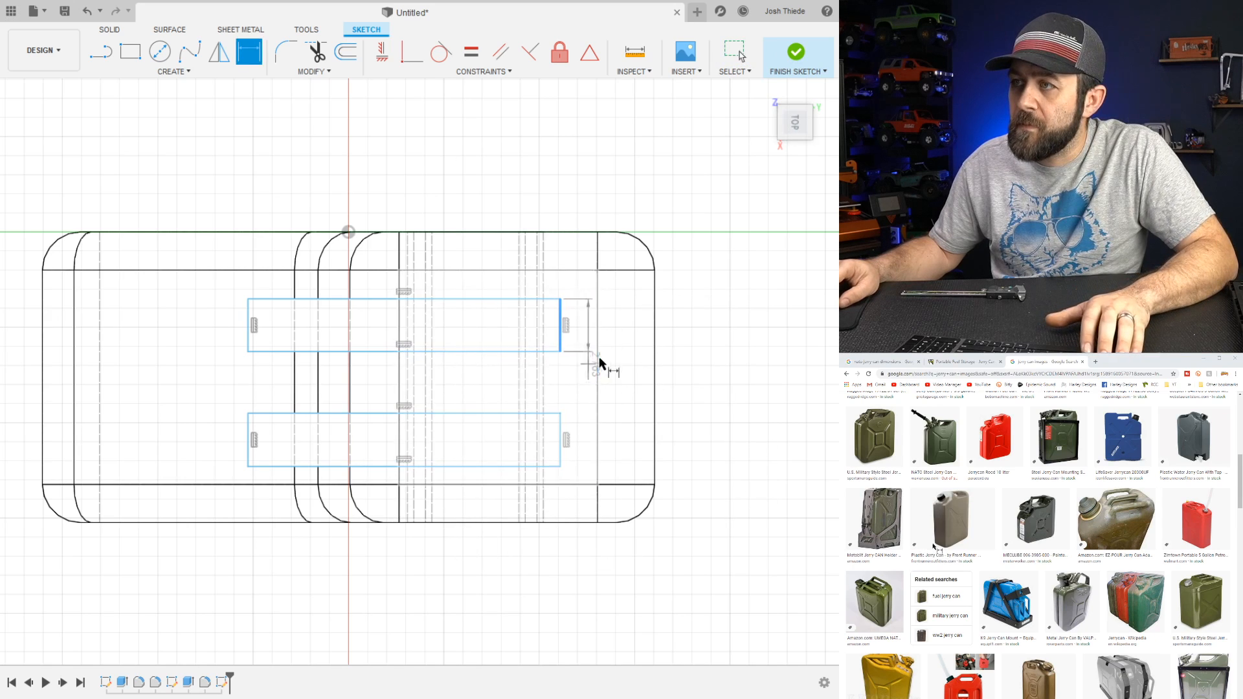
click(622, 328)
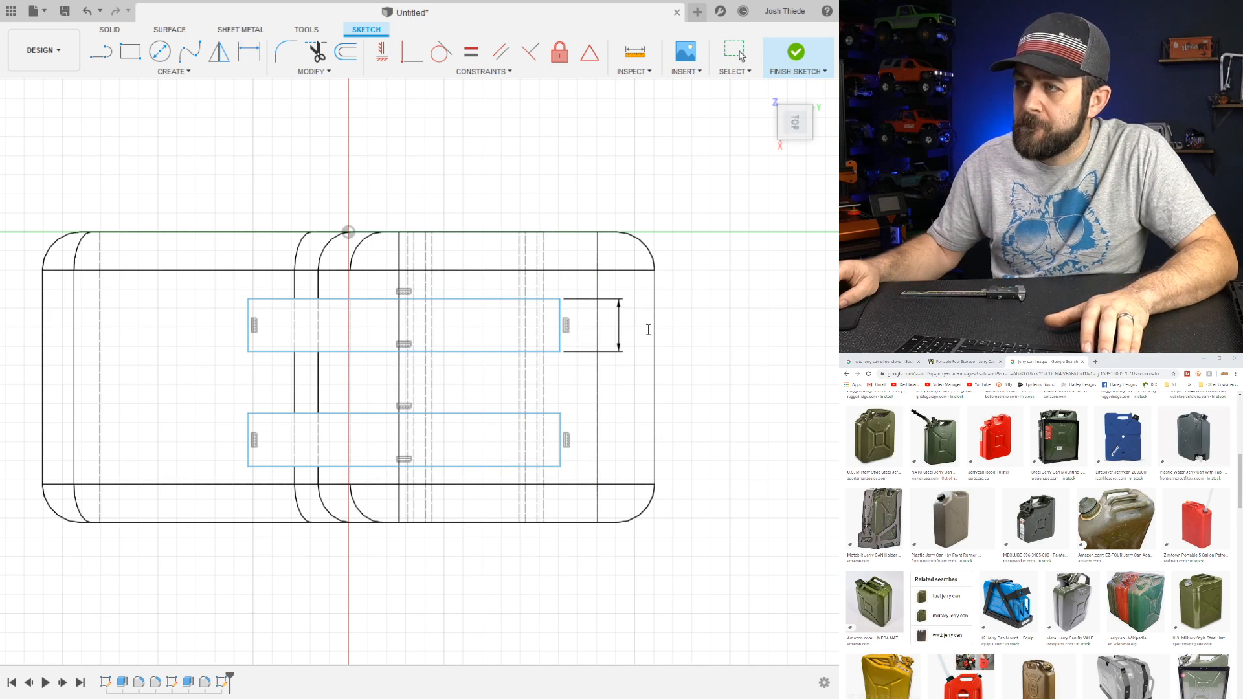
text(3)
key(Return)
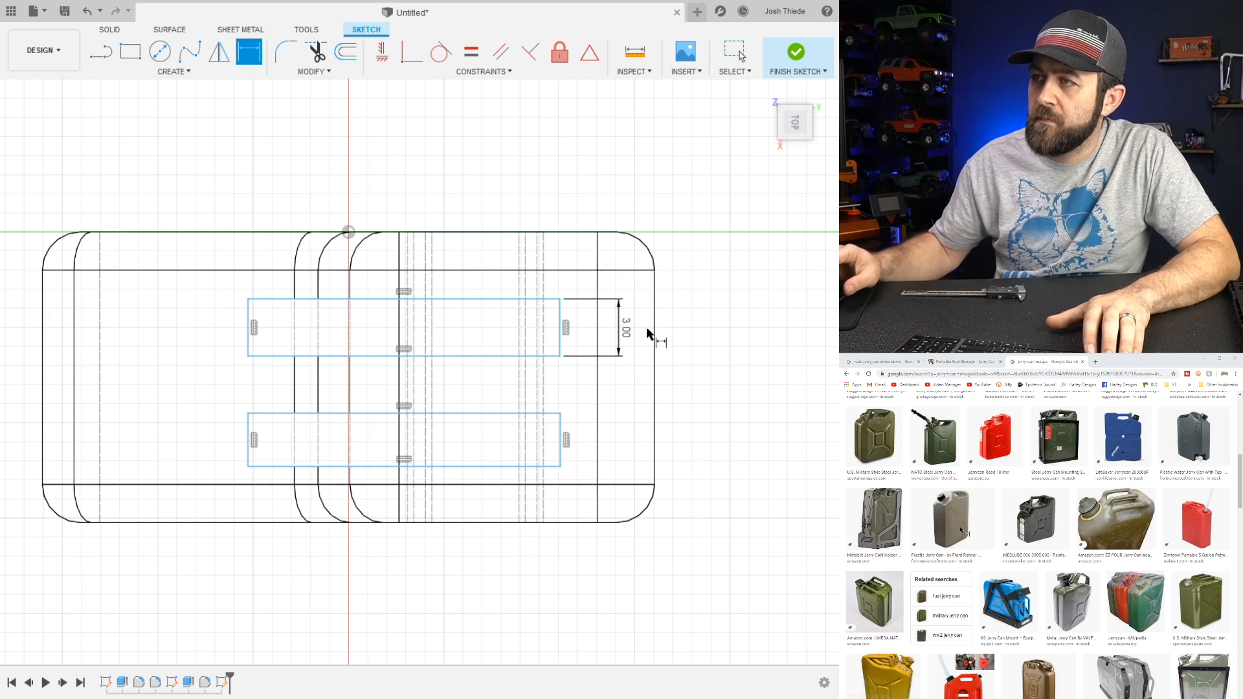
key(Escape)
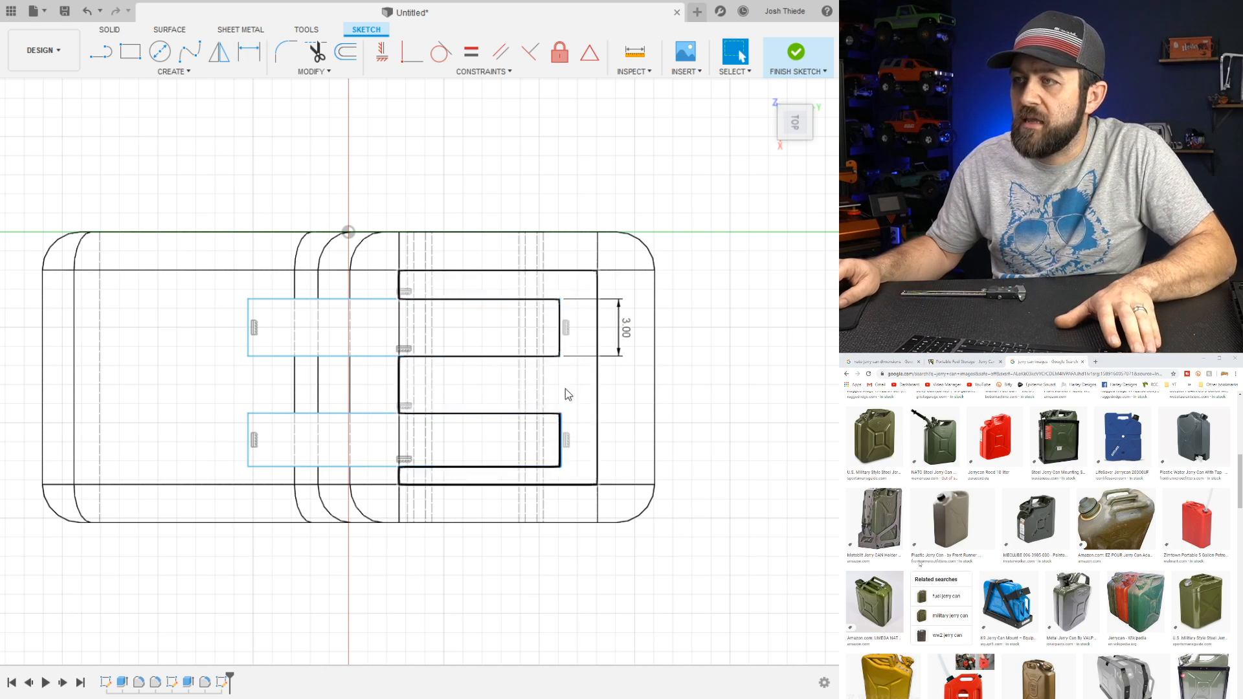
shift+click(560, 310)
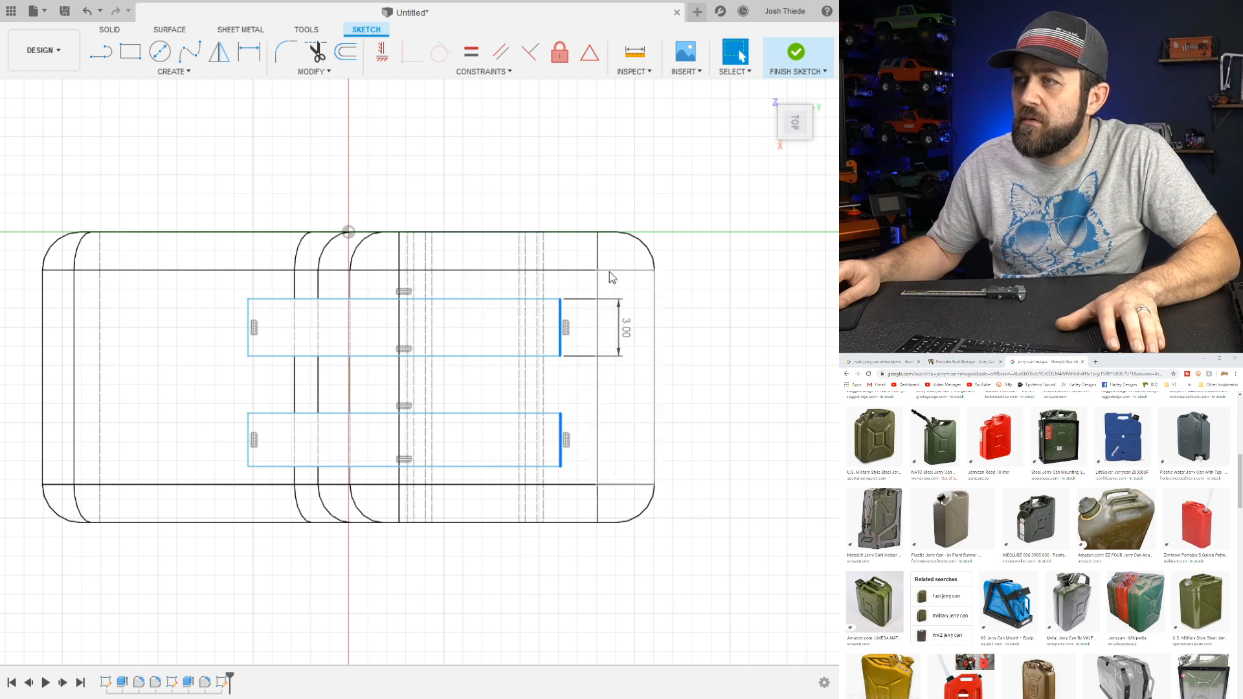
click(472, 53)
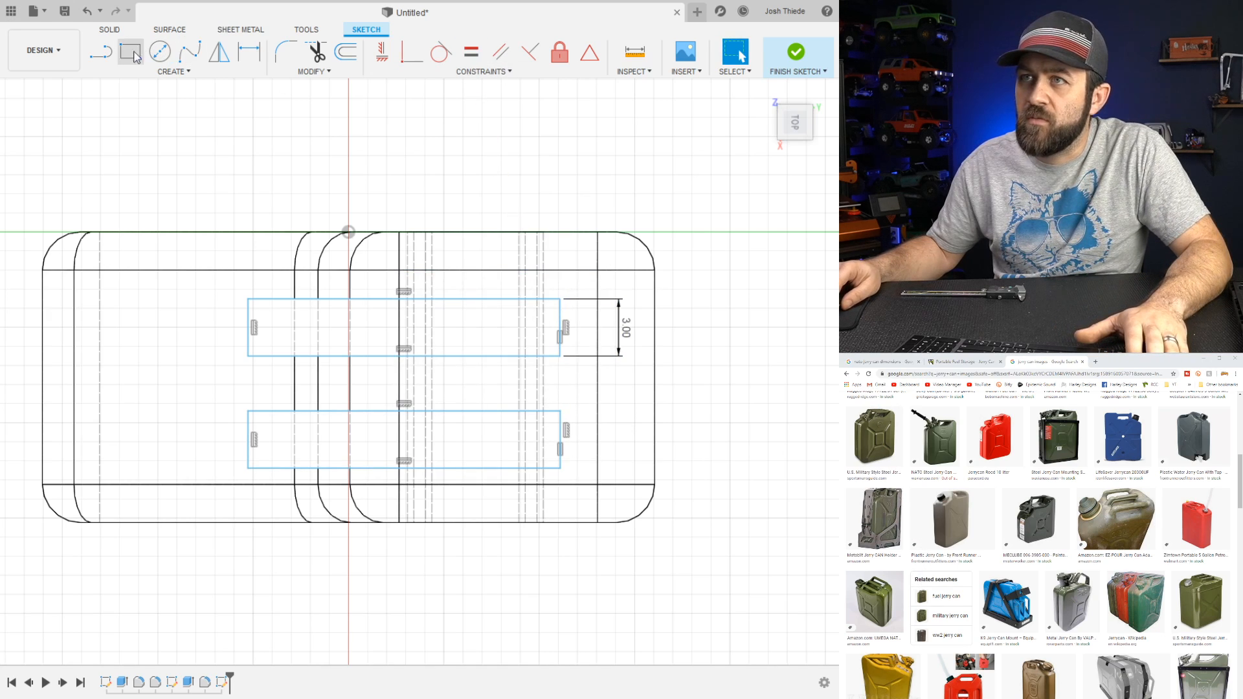
Draw a construction line joining the rectangles' facing rear corners and another from its midpoint to the midpoint of the top face's rear edge
click(102, 54)
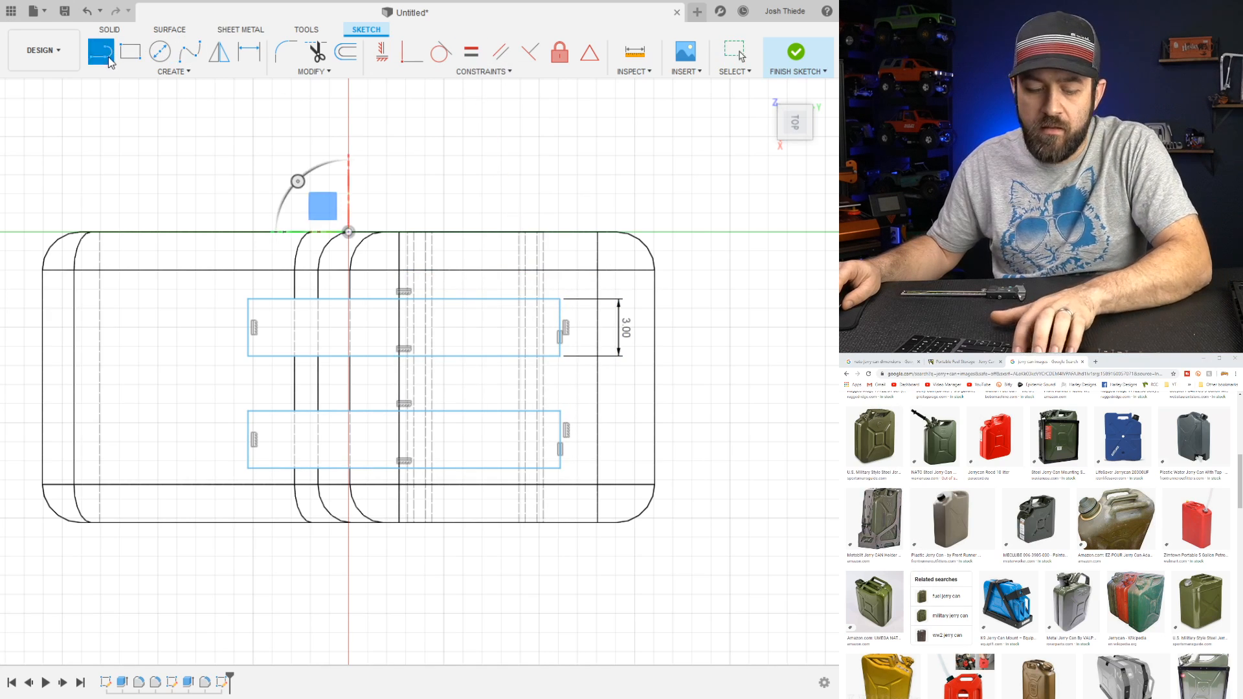
click(560, 356)
click(560, 412)
scroll(582, 400, up, 3)
scroll(536, 376, down, 5)
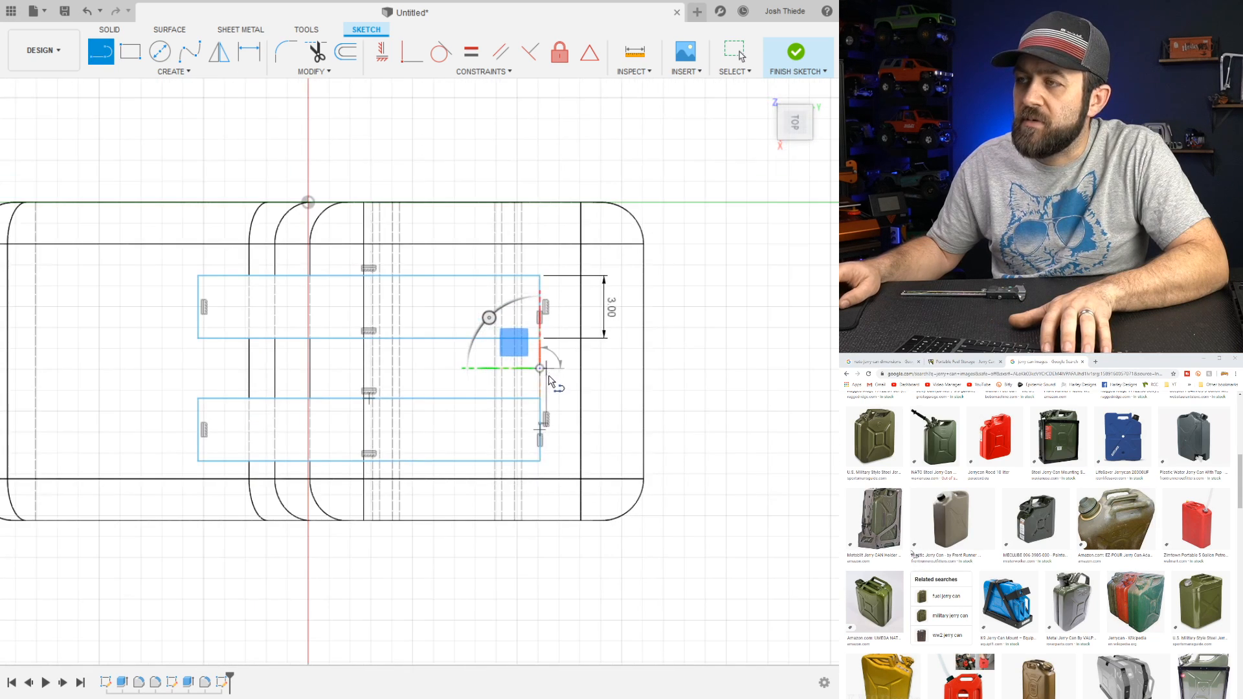
click(570, 369)
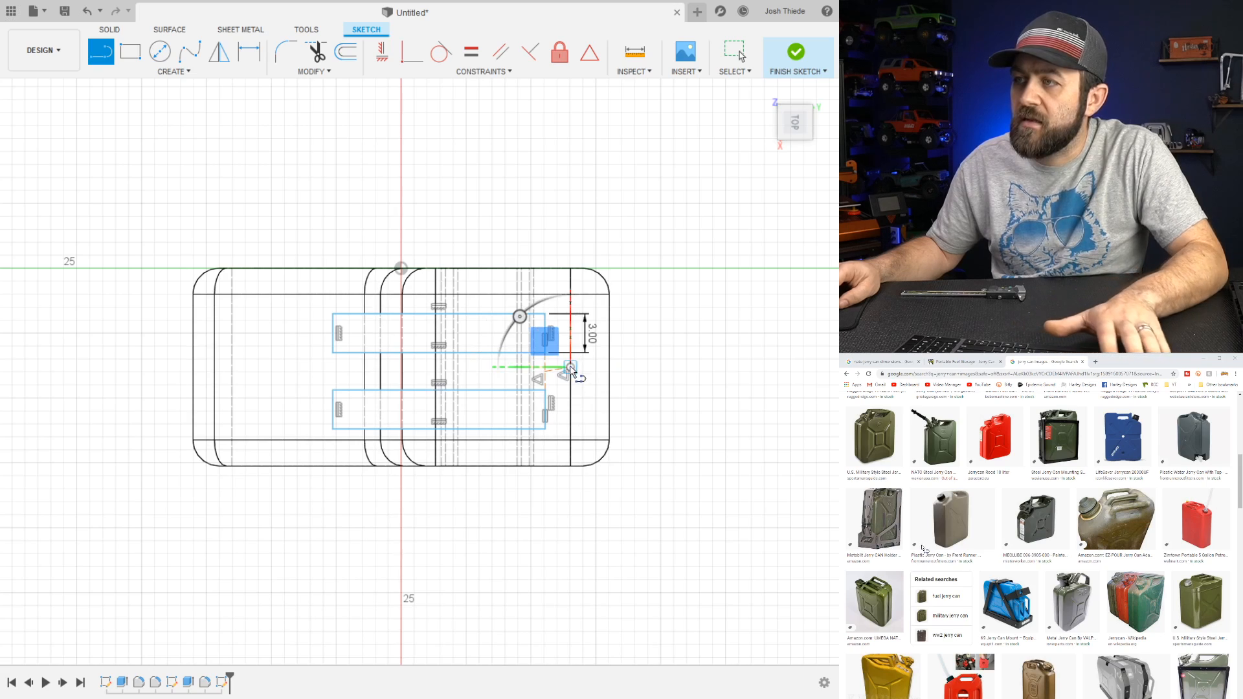
scroll(569, 374, up, 5)
key(Escape)
Apply a Horizontal/Vertical constraint to the short construction line behind the rectangles to centre them across the can's width
click(499, 367)
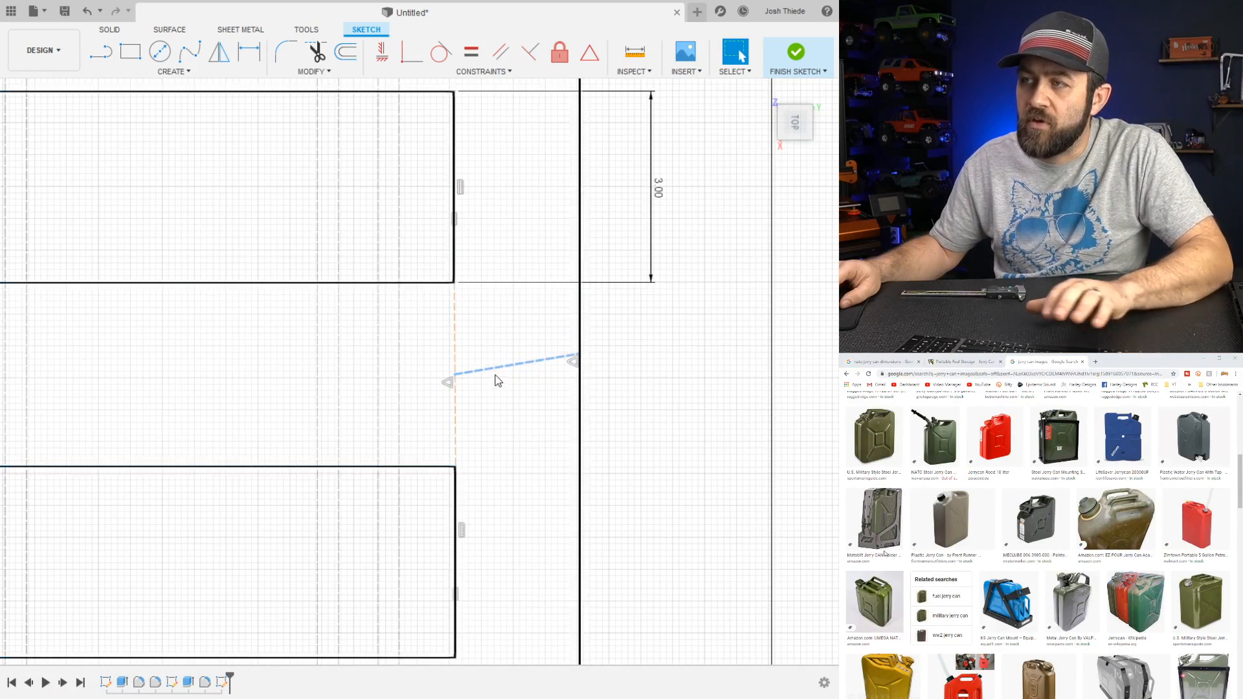
click(382, 54)
scroll(542, 430, down, 6)
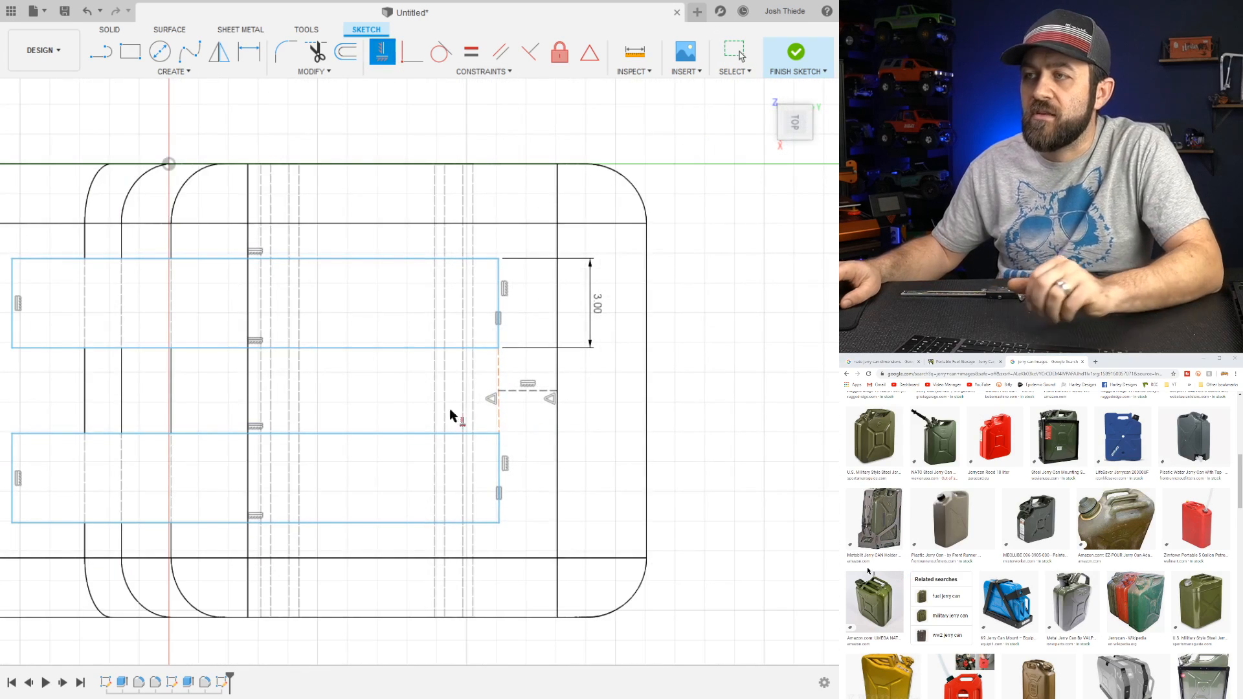
scroll(432, 404, up, 2)
key(Escape)
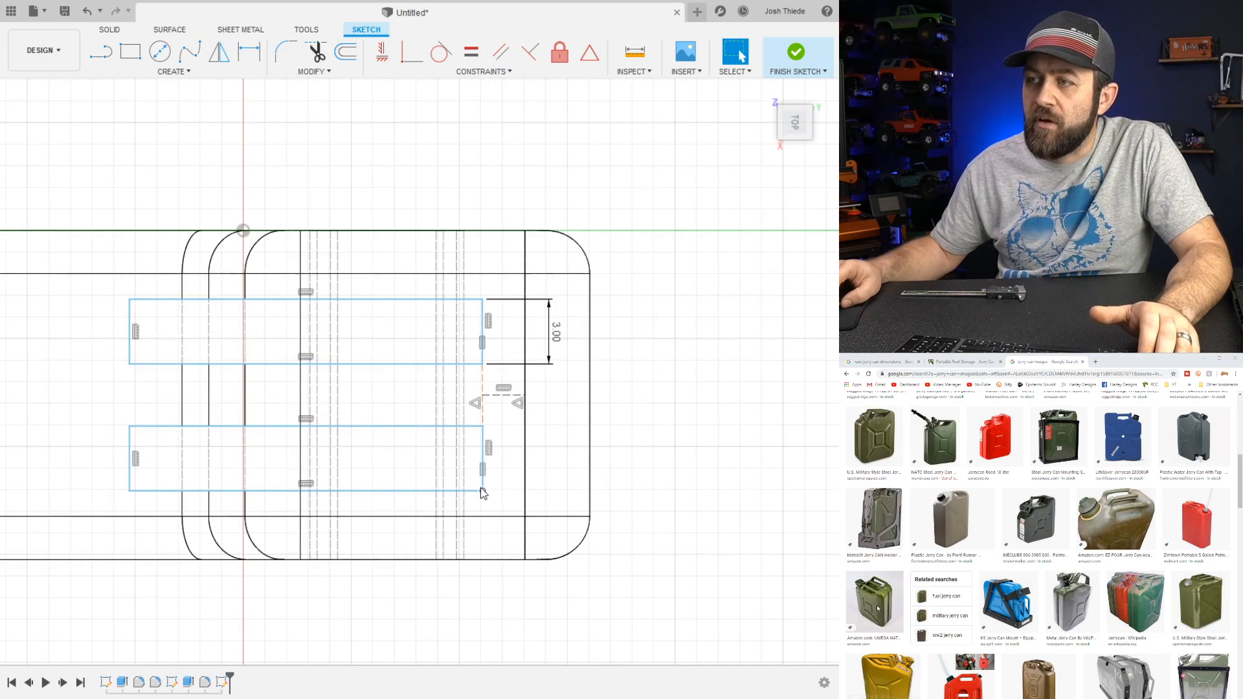
Dimension the gap between the two rectangles' facing long edges to 3 mm
mouse_move(482, 492)
mouse_down()
mouse_move(486, 512)
mouse_move(490, 473)
mouse_move(481, 490)
mouse_up()
key(d)
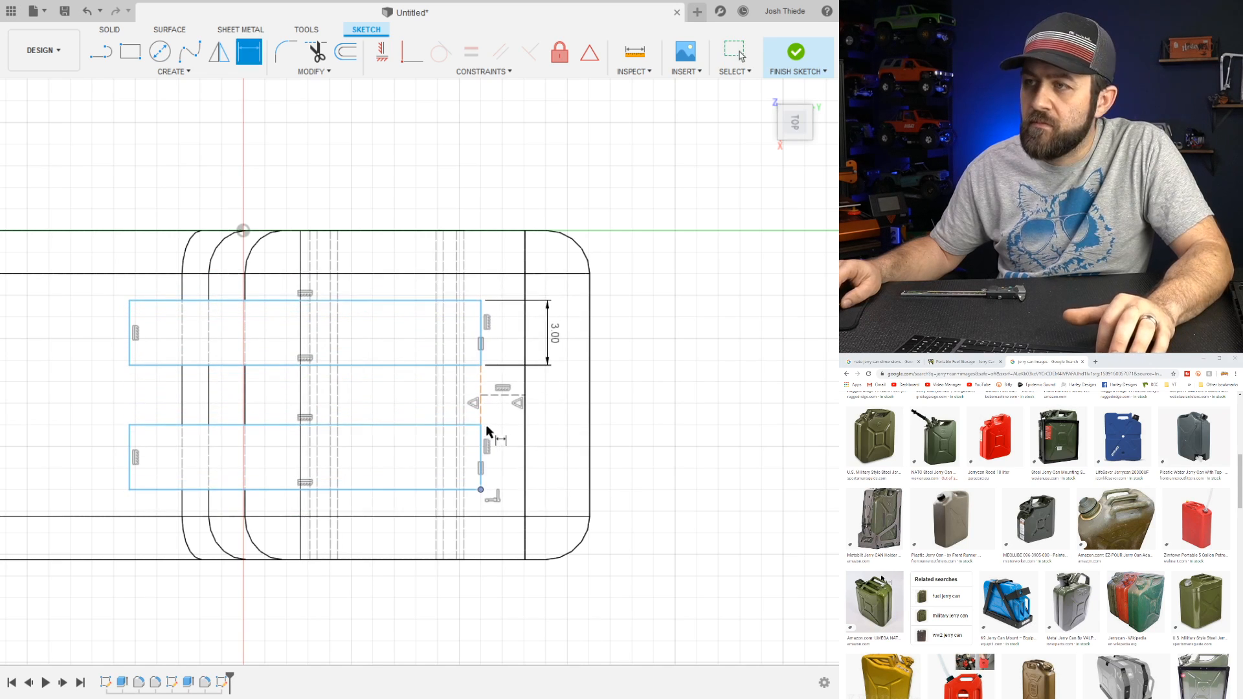
click(413, 426)
click(408, 366)
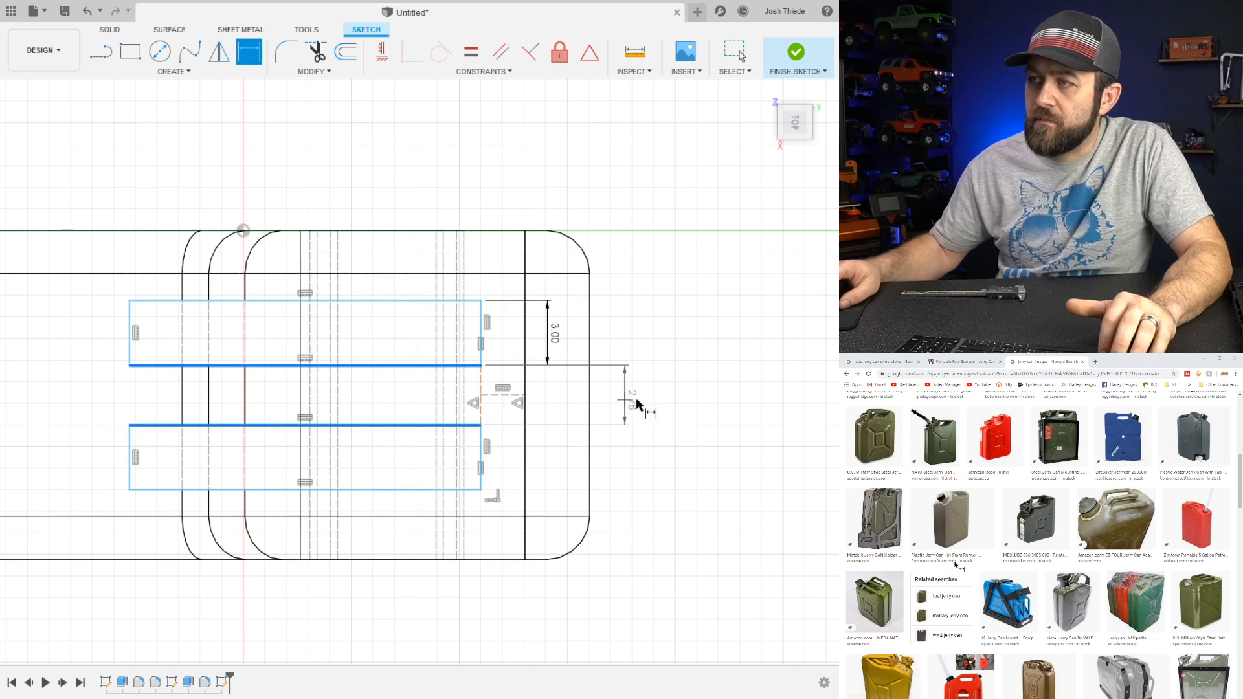
click(638, 406)
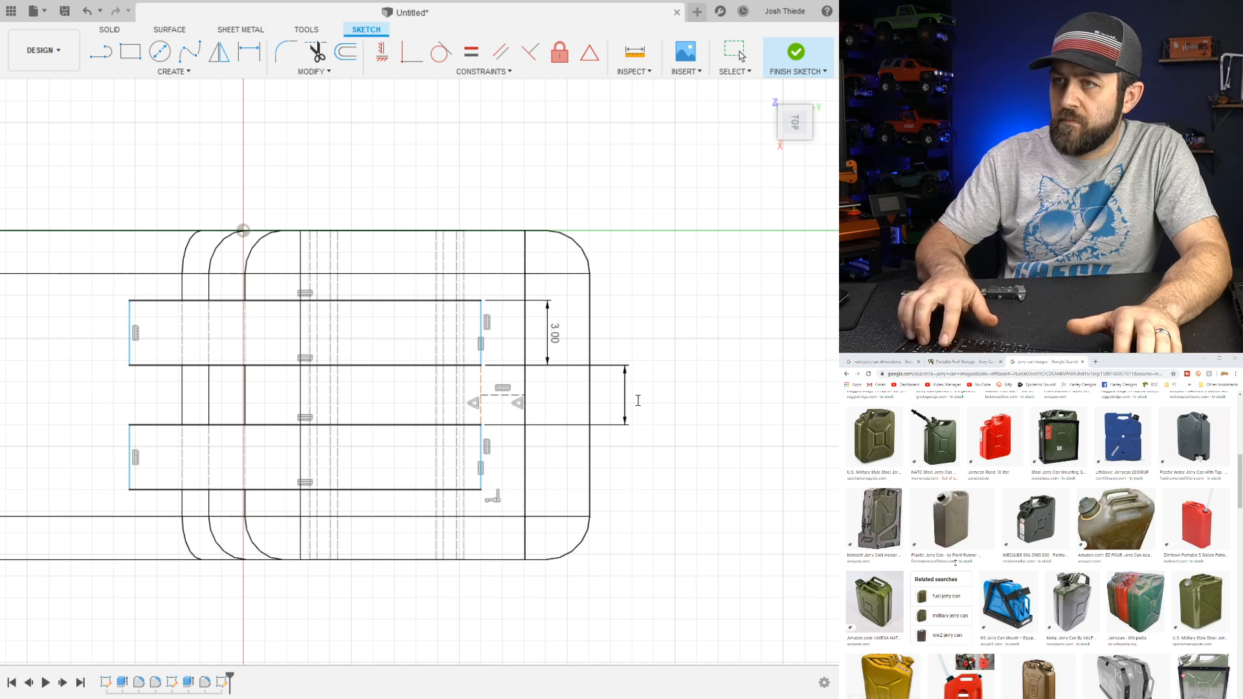
text(3)
key(Return)
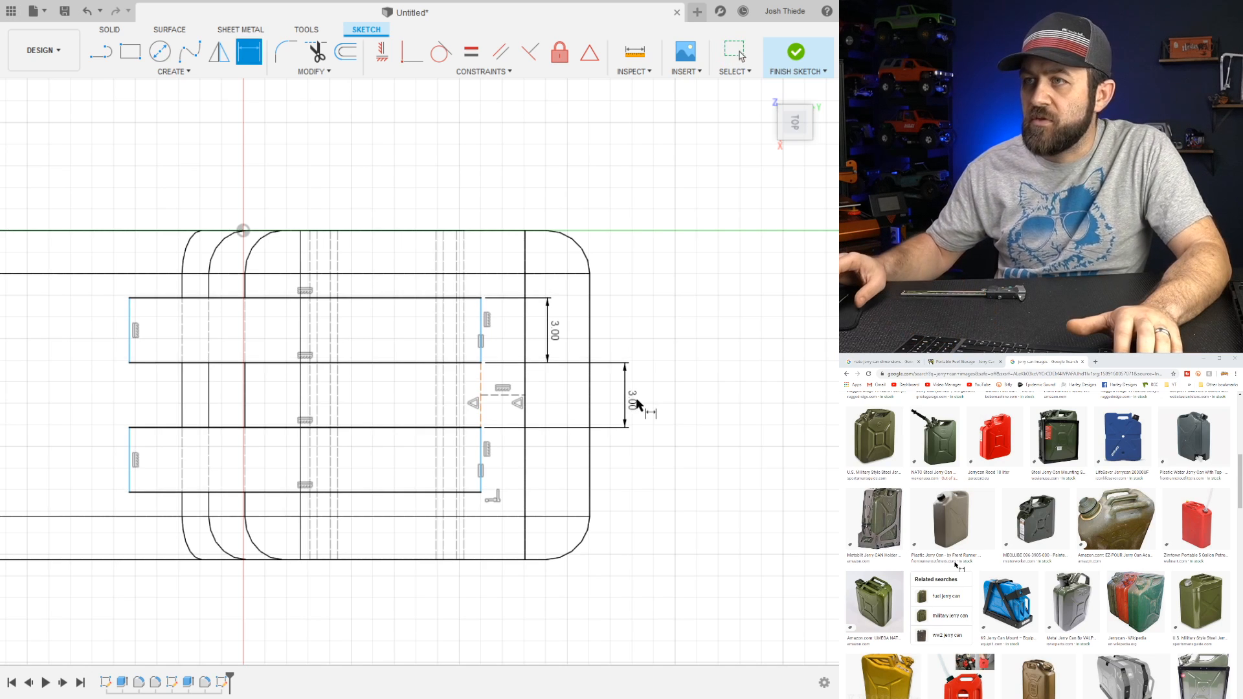
scroll(606, 427, down, 3)
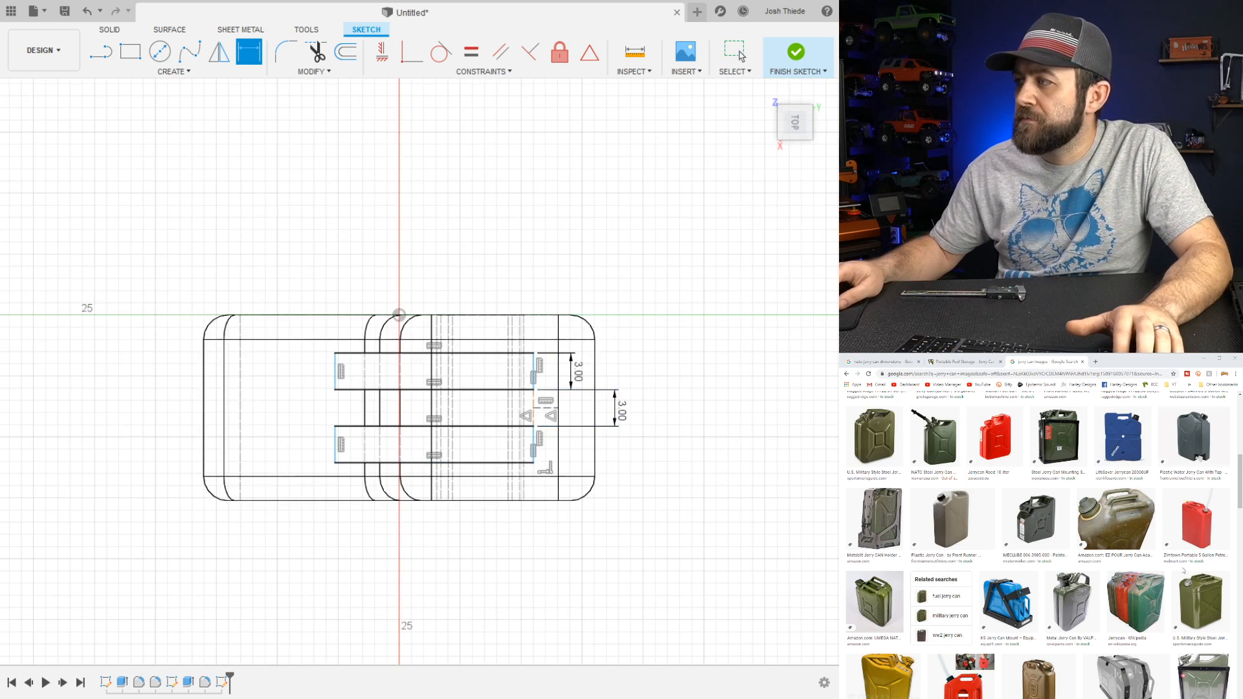